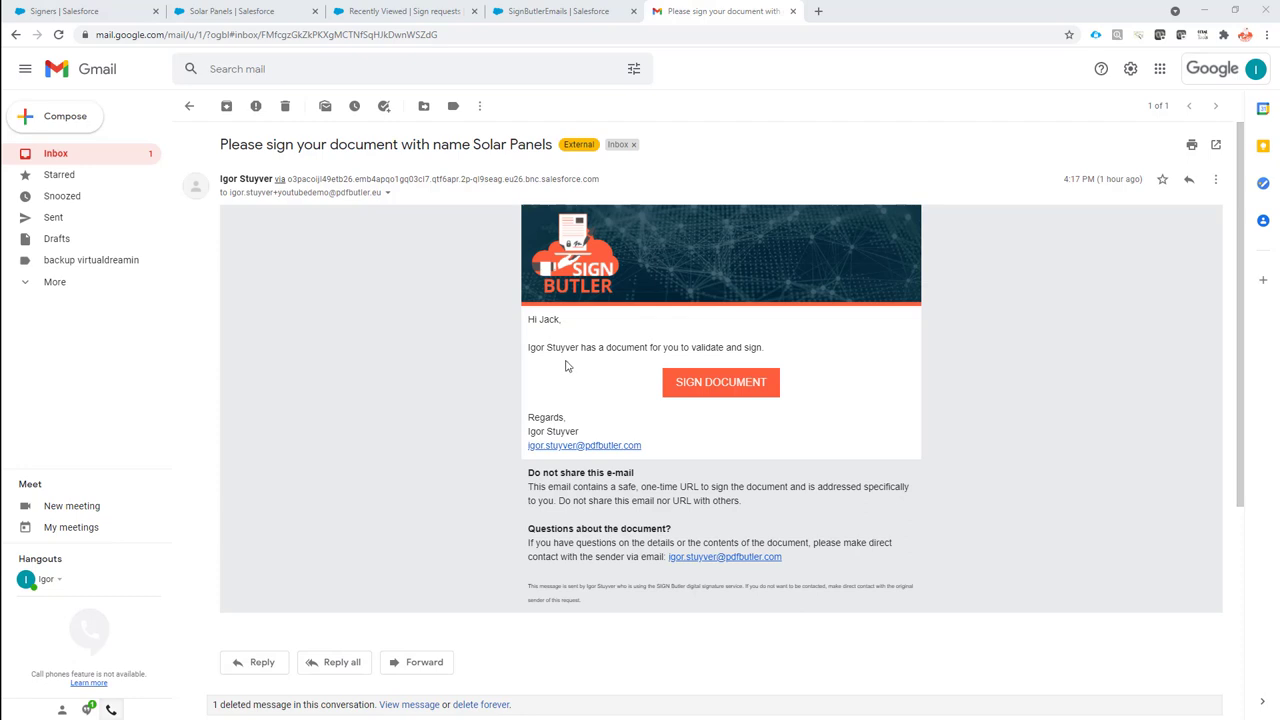
Step: Examine the recipient's name in the greeting and the sender's details in the signature of the signing request email
double_click(549, 318)
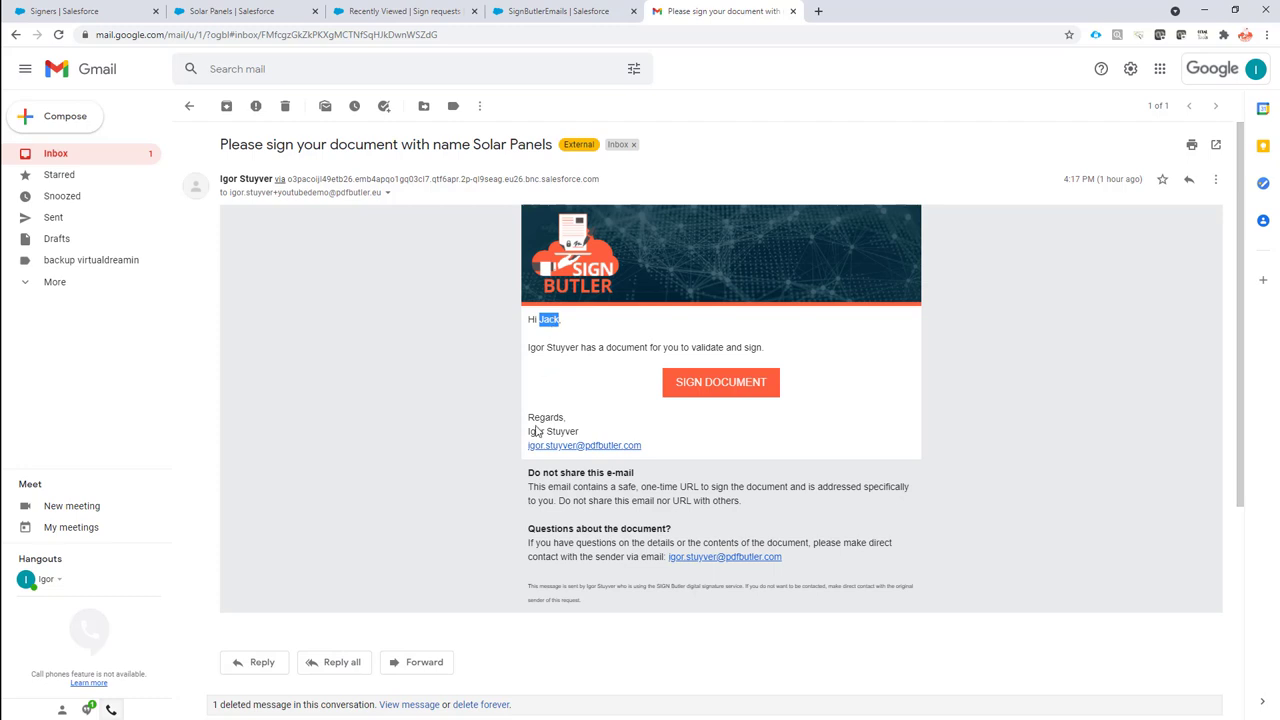
drag(528, 432, 663, 455)
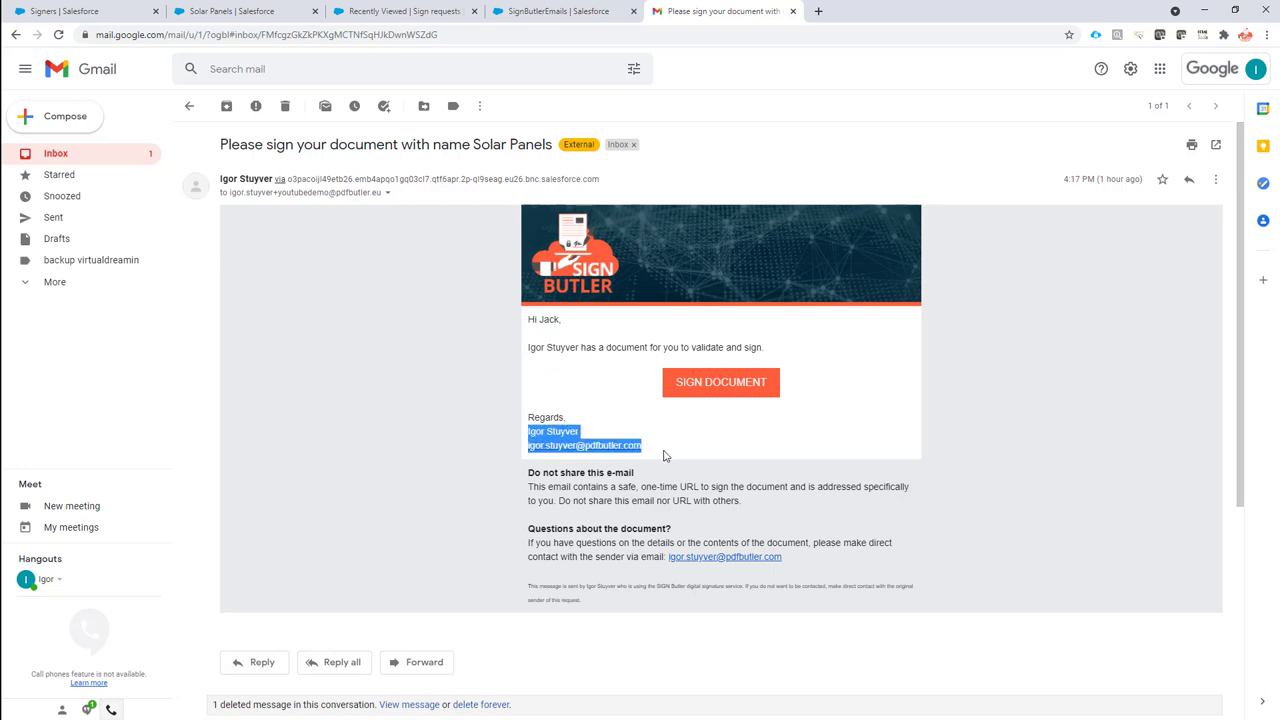
click(576, 347)
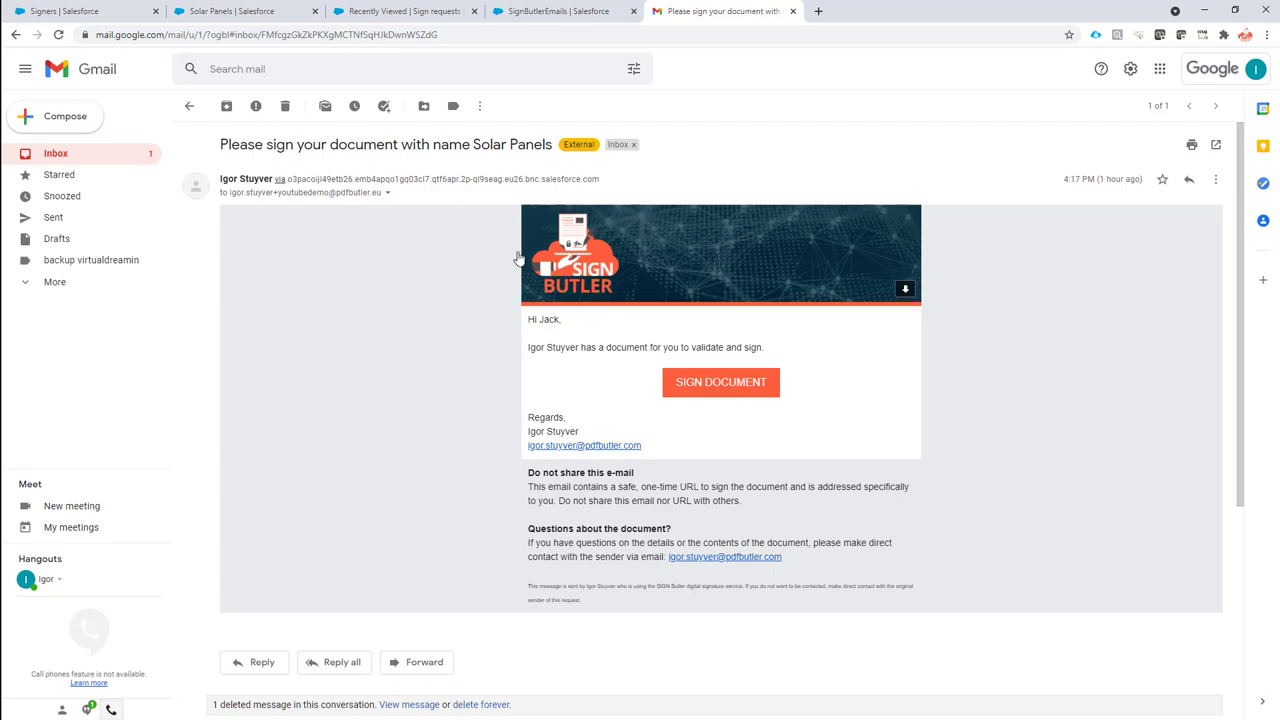
Step: Switch to PDF Butler in Salesforce and create a SOQL data source named "Sign Request Opp Data"
click(113, 12)
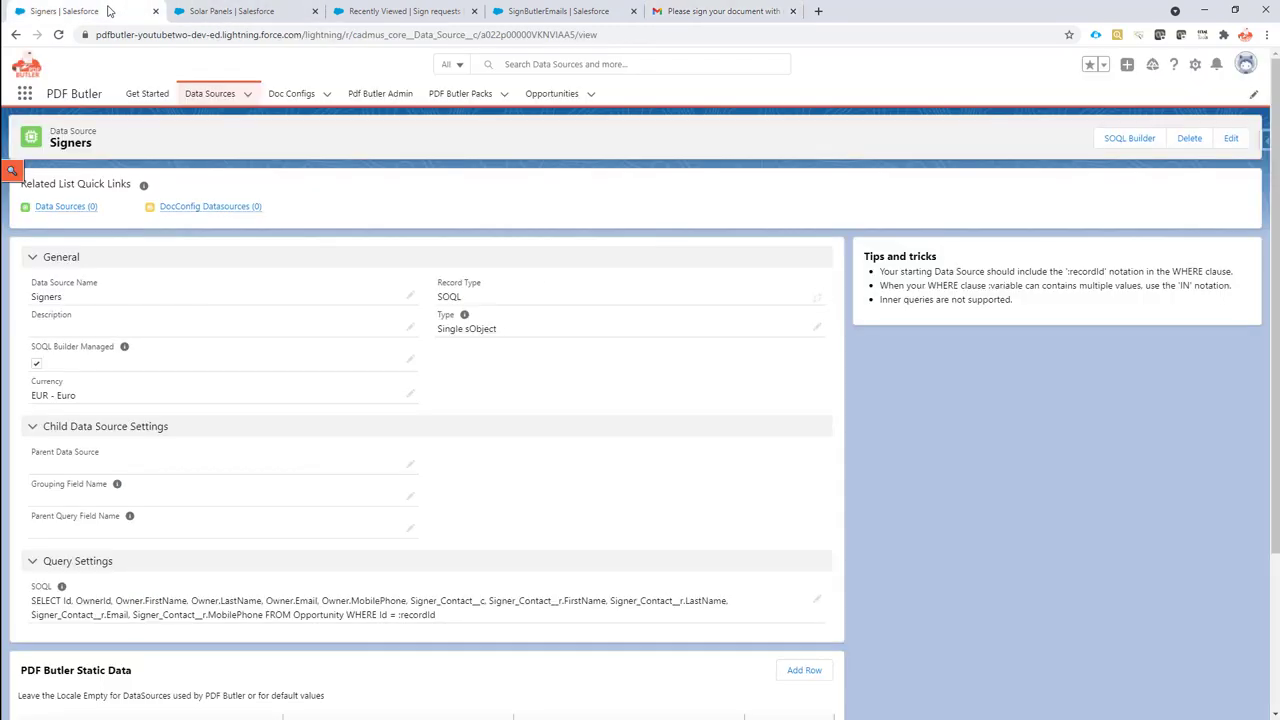
click(247, 94)
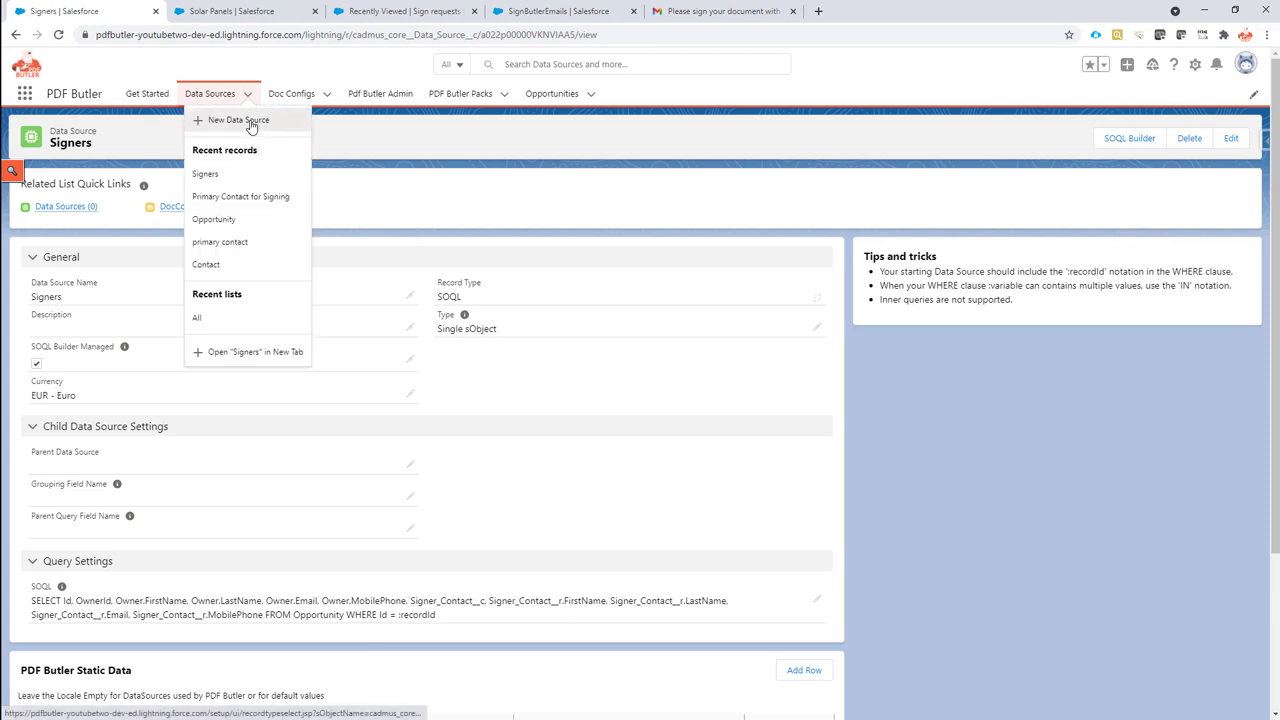
click(250, 120)
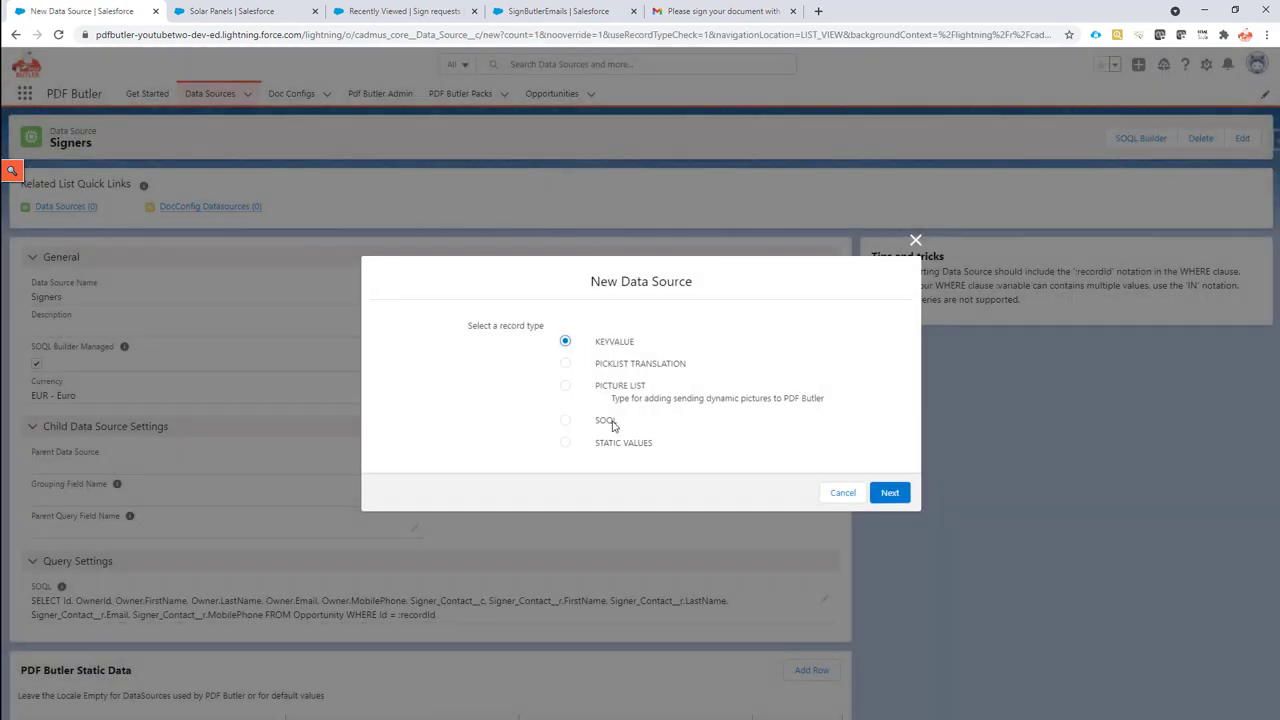
click(608, 421)
click(890, 493)
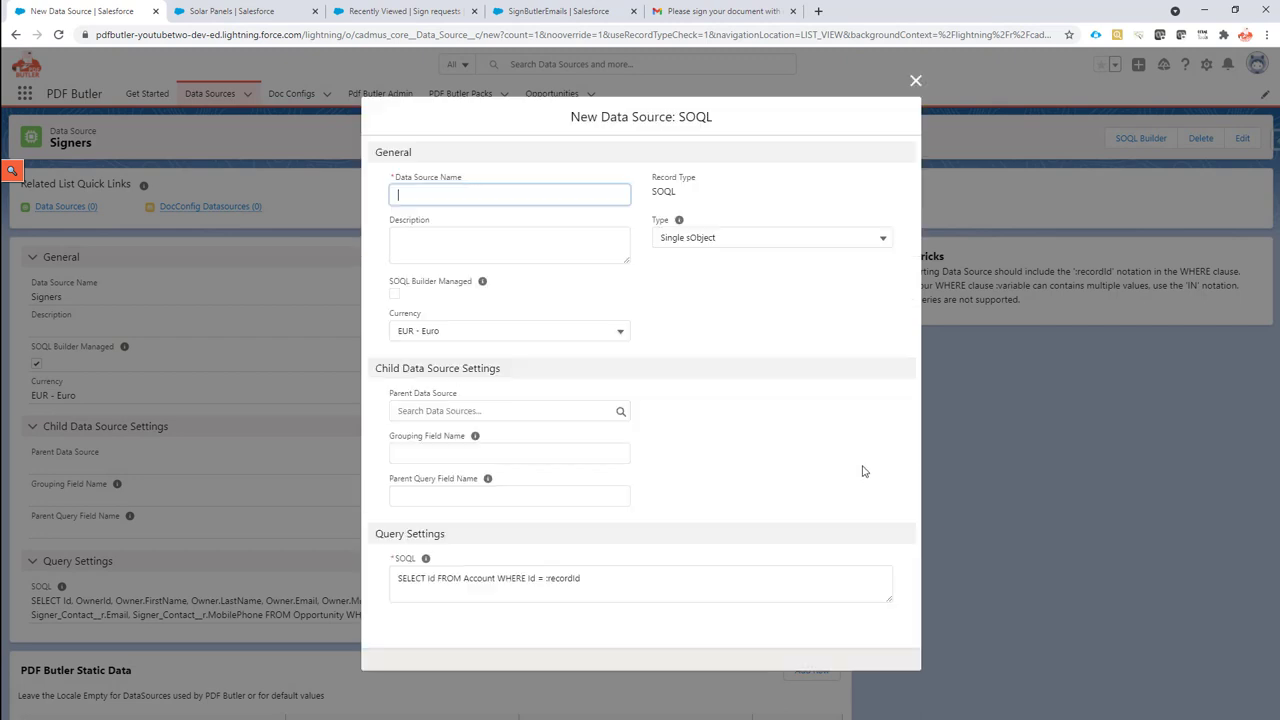
click(593, 200)
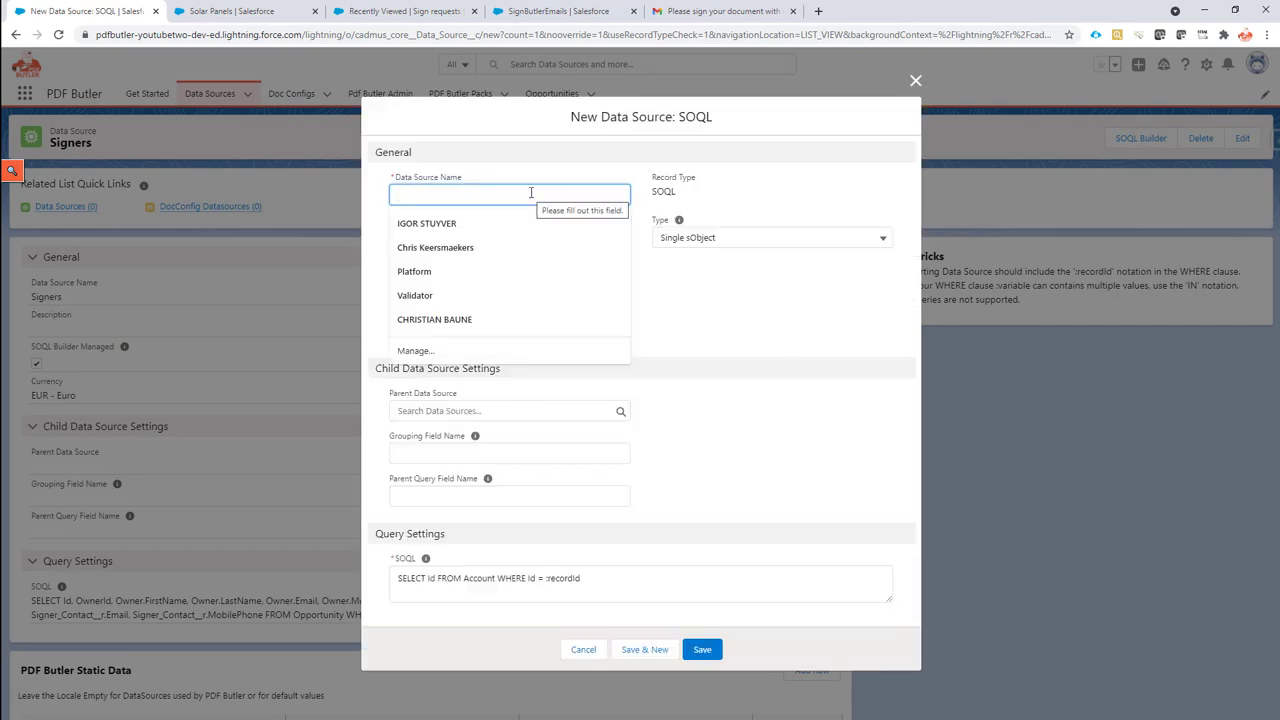
text(S)
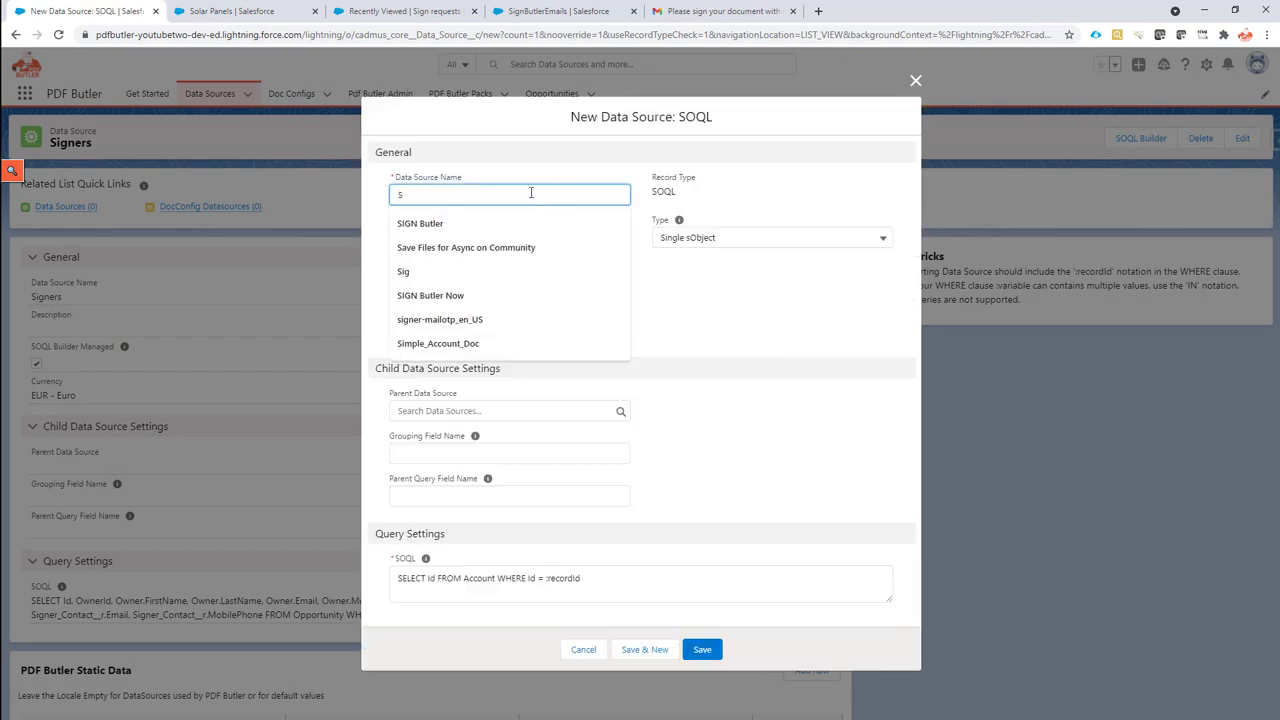
text(ign Request Opp Data)
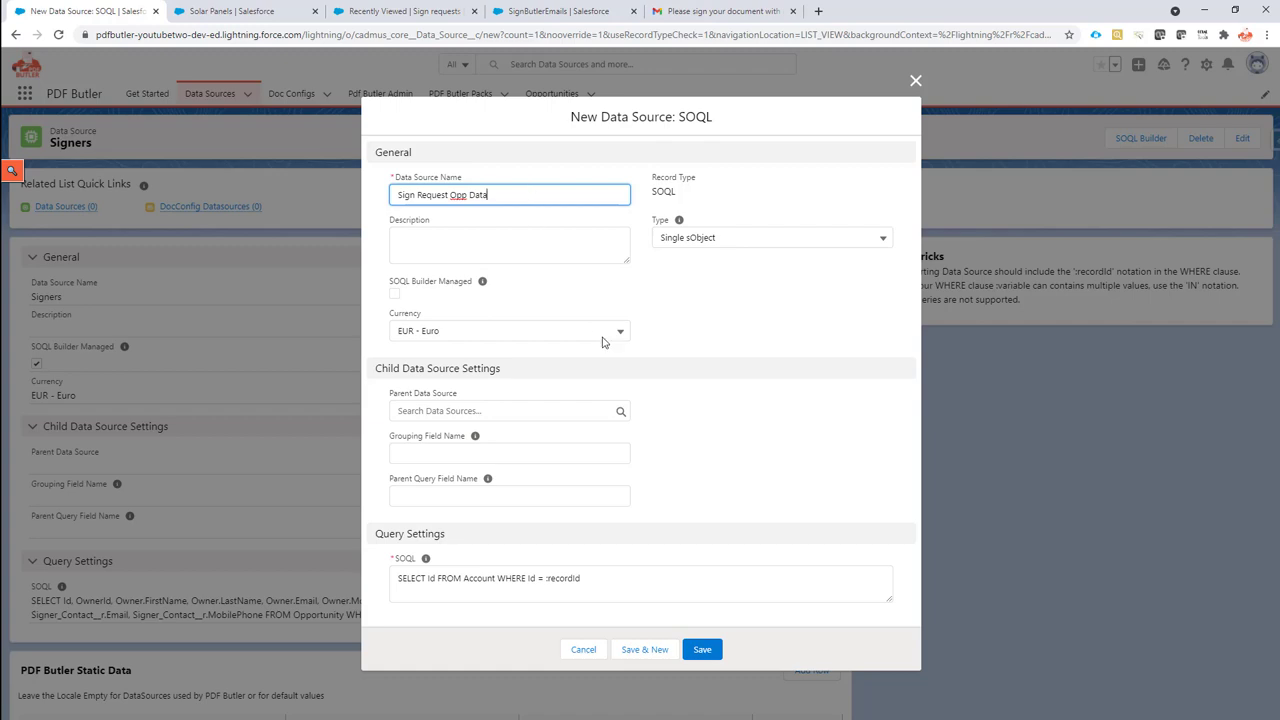
click(702, 649)
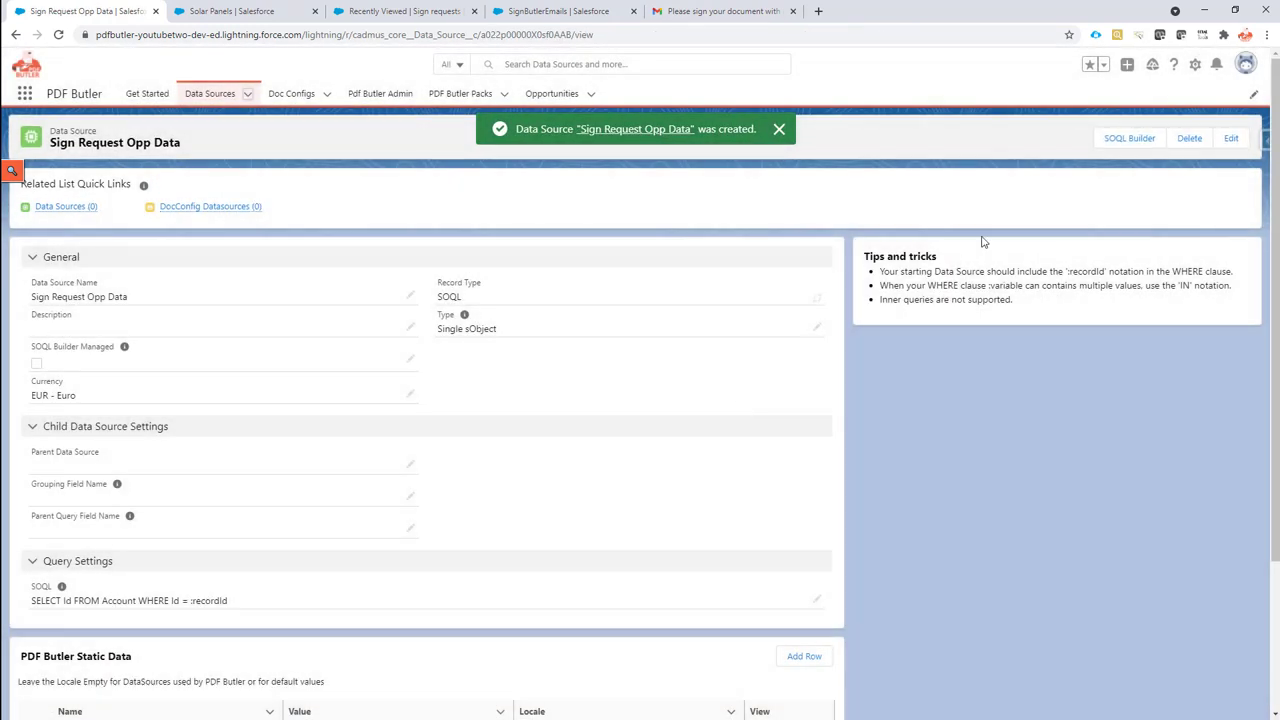
Step: Build the data source's query in the SOQL Builder on the Opportunity object and add the Opportunity ID field
click(1118, 140)
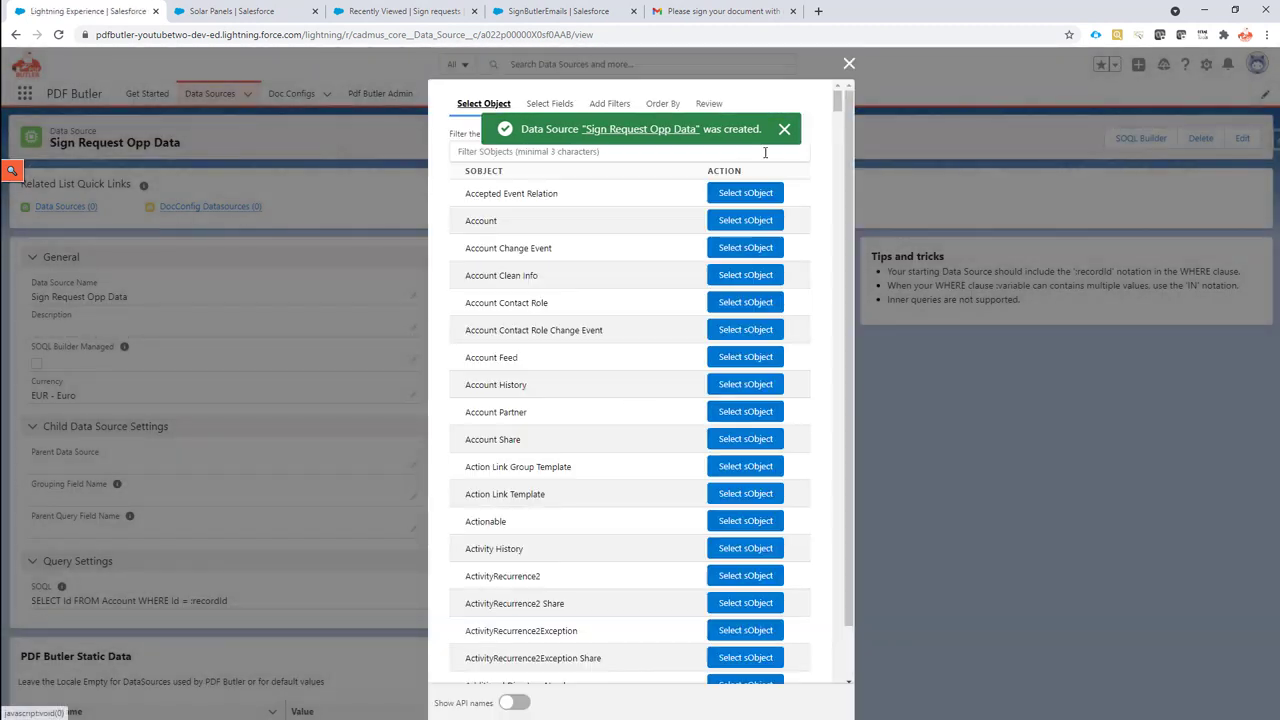
click(732, 158)
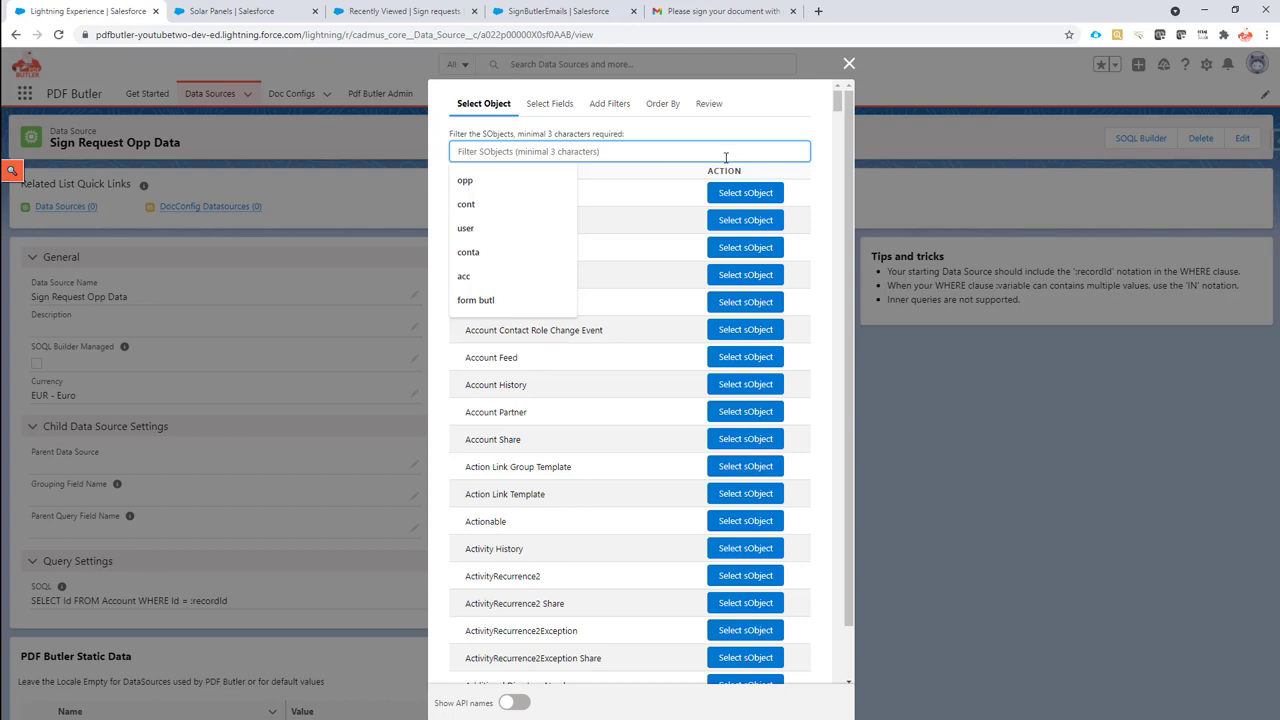
text(opp)
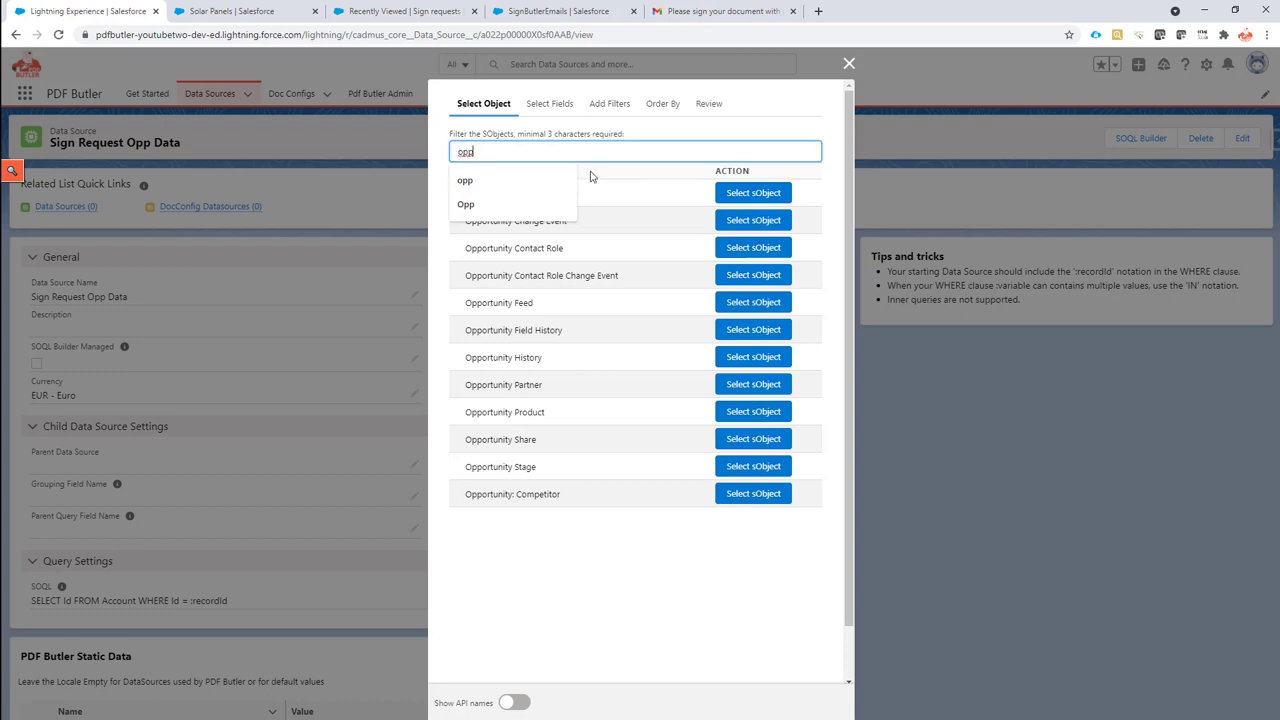
click(745, 193)
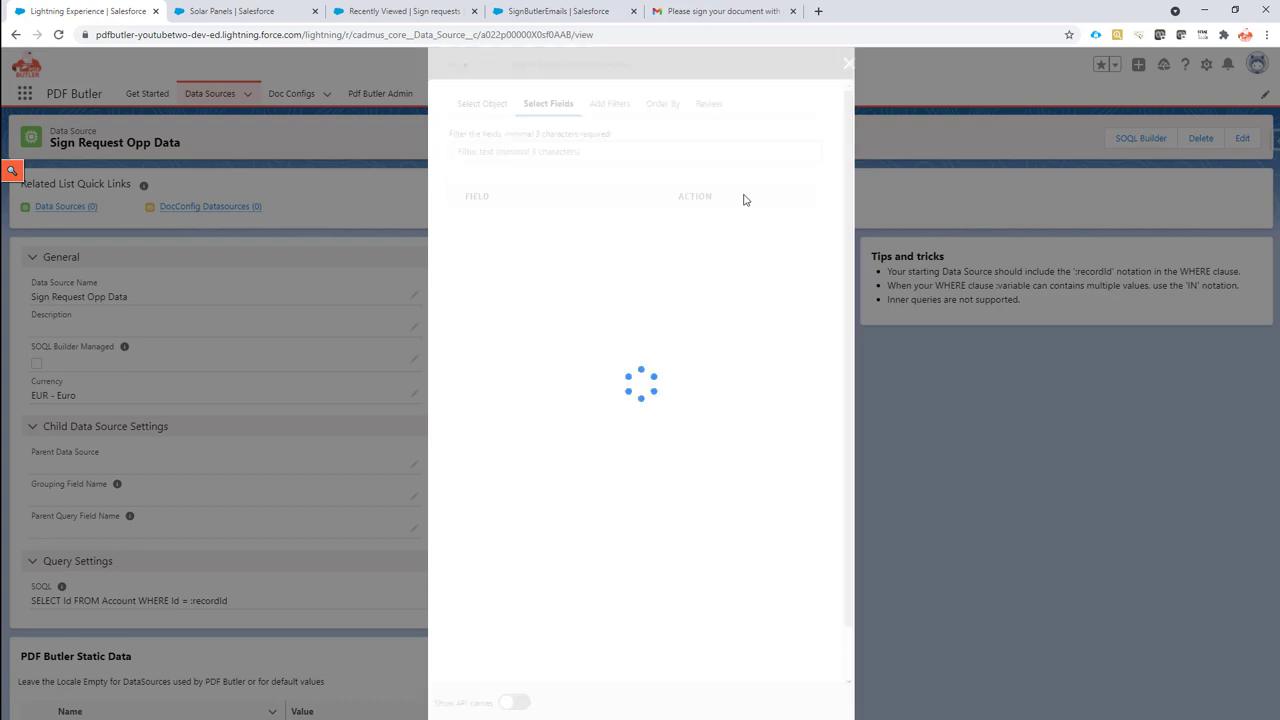
click(564, 151)
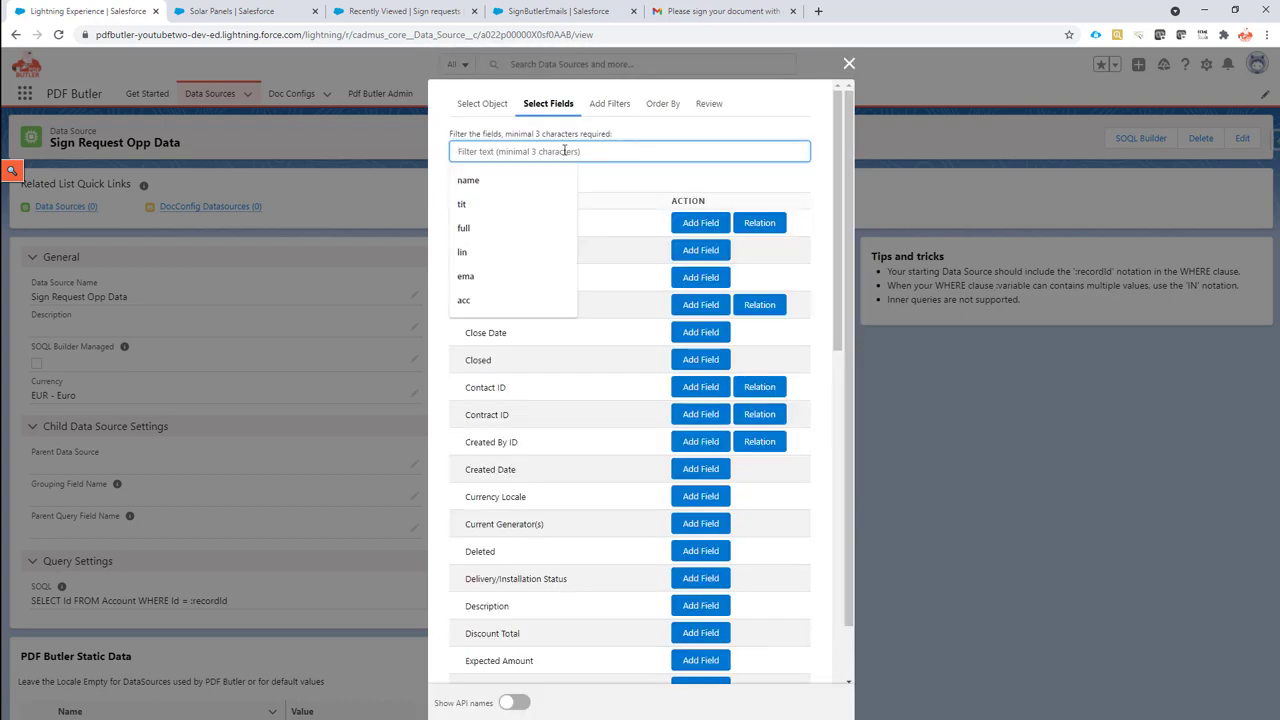
text(opp)
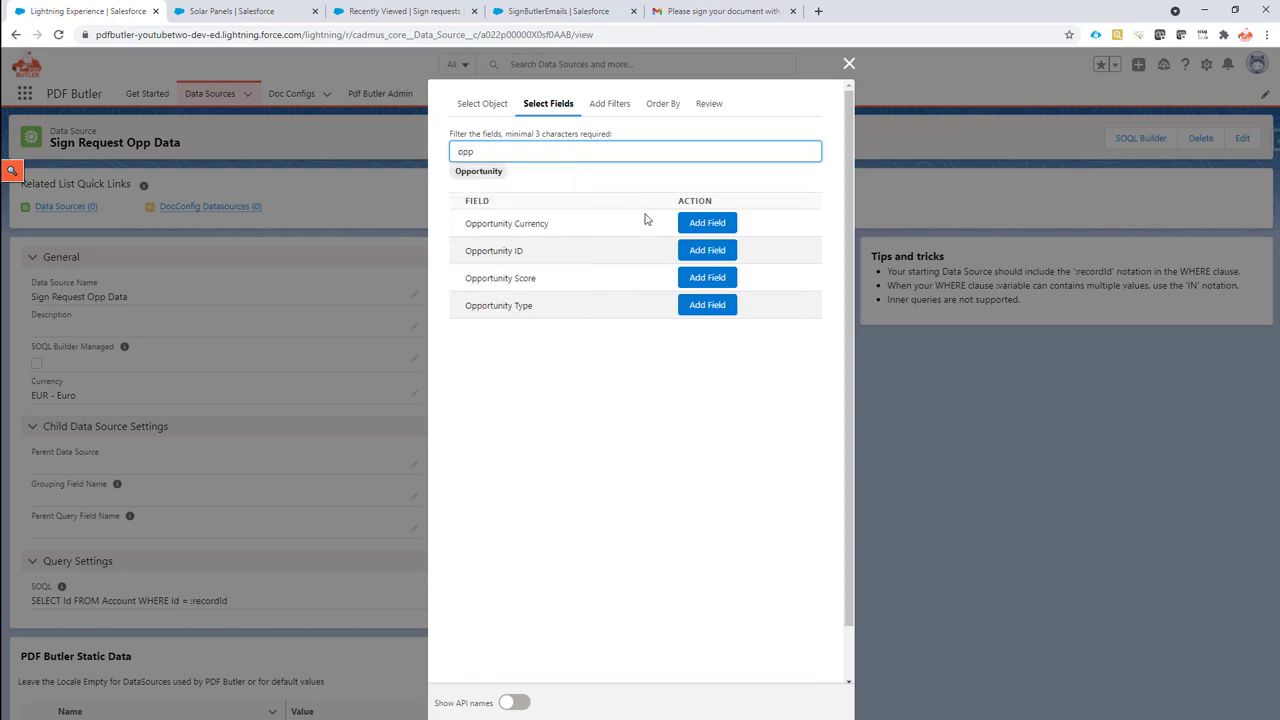
click(722, 250)
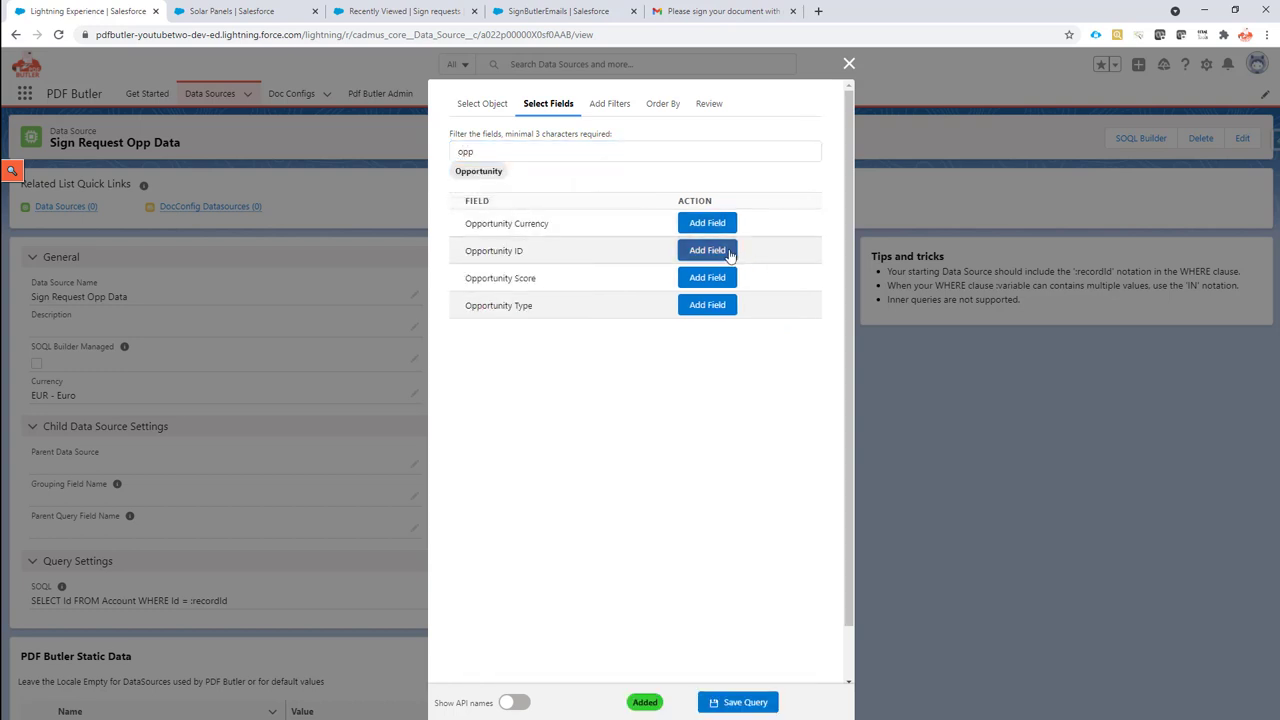
Step: Filter the opportunity fields by "acc" and follow the Account ID relation to the account's fields
double_click(585, 151)
text(acc)
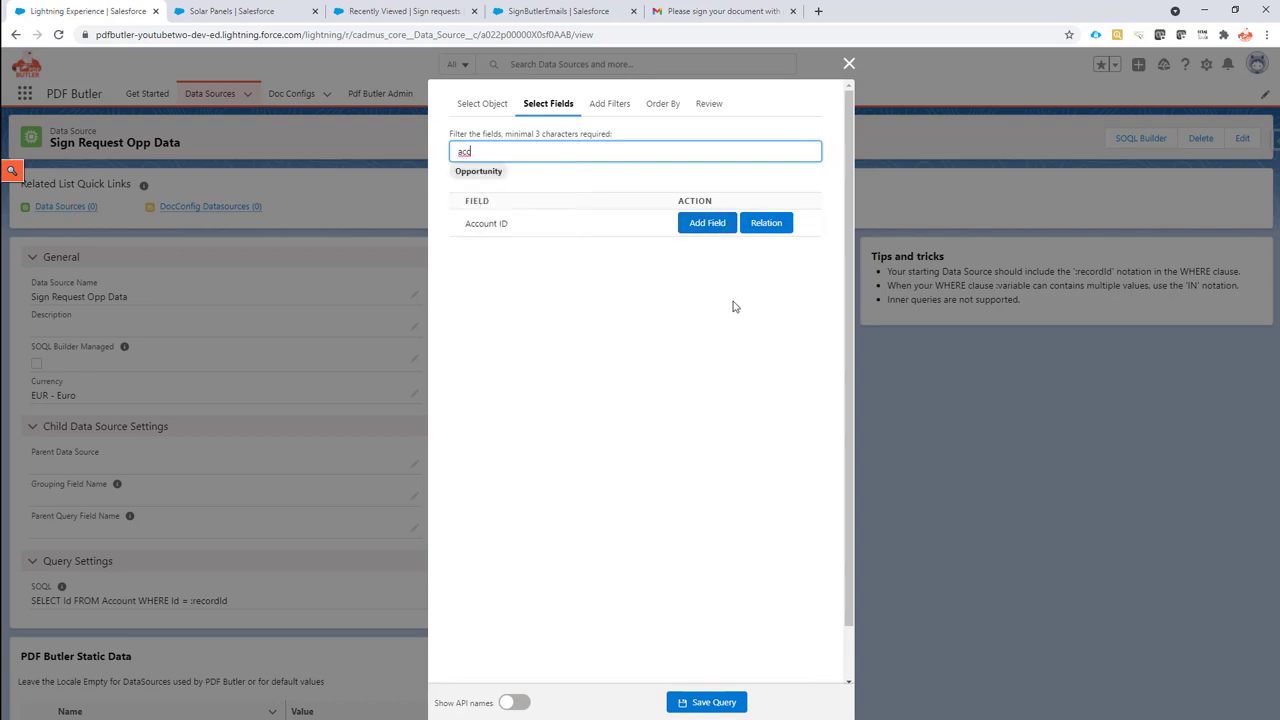
click(782, 224)
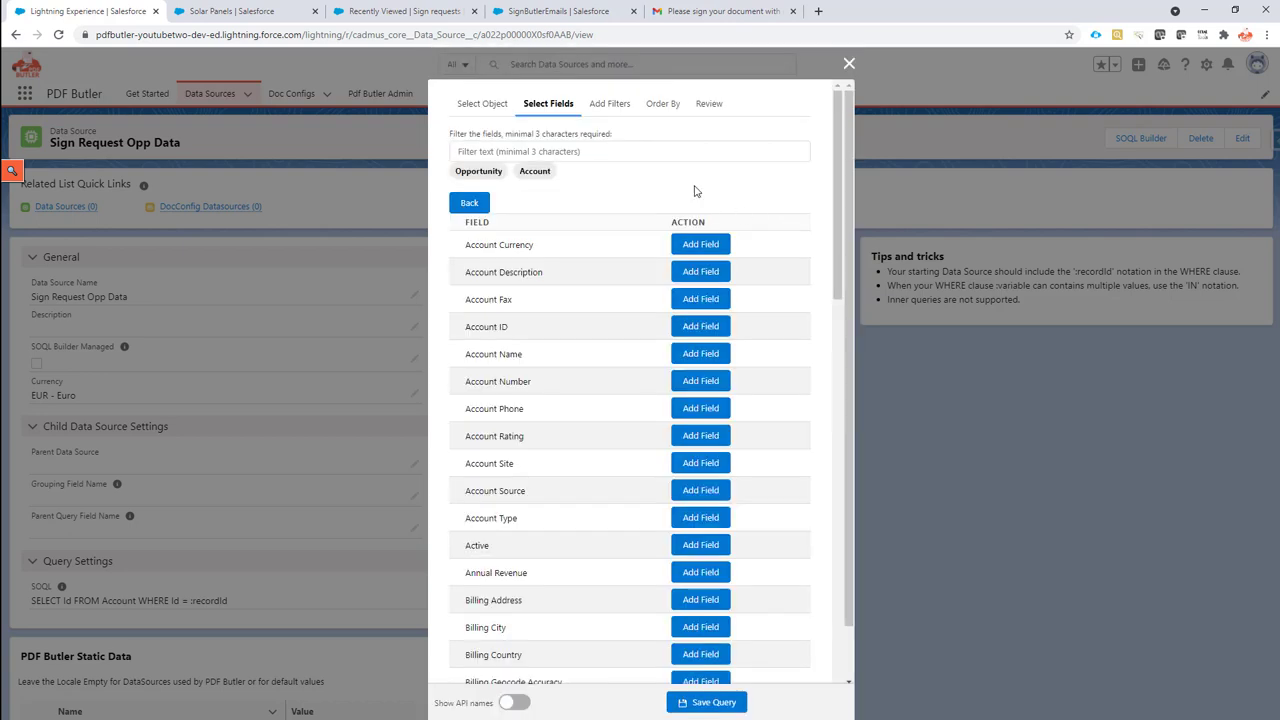
click(651, 153)
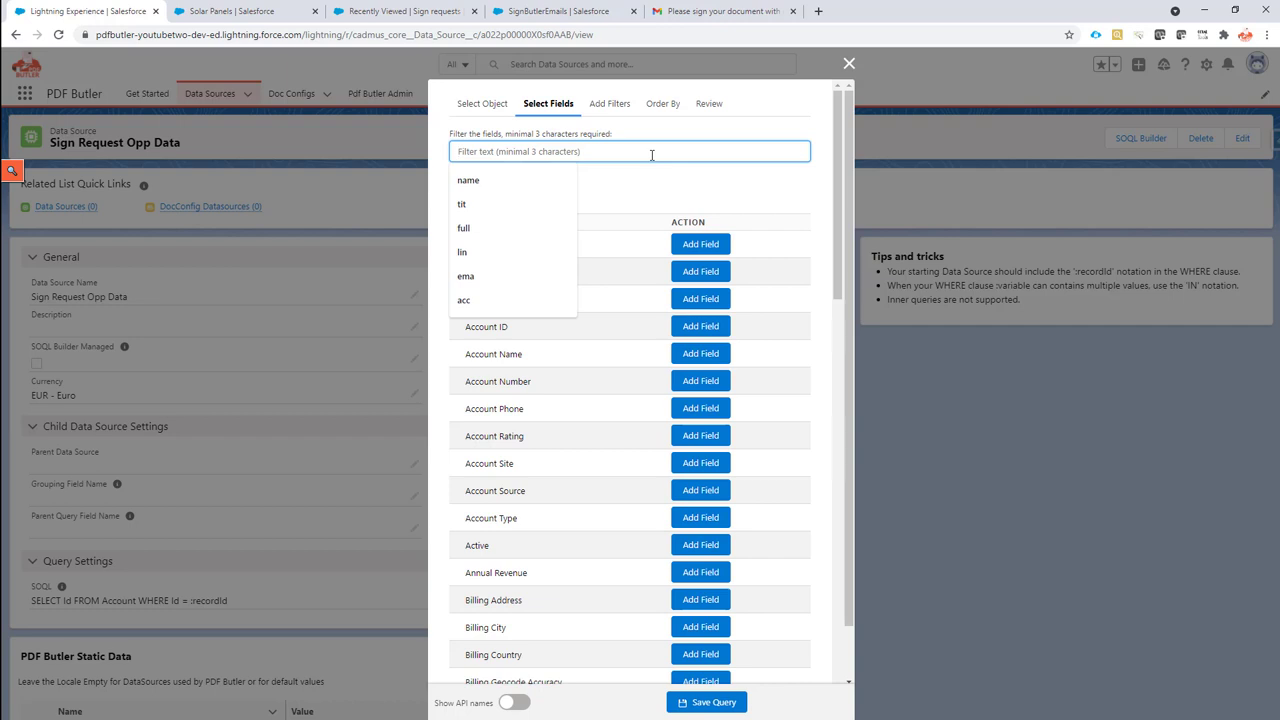
text(curr)
key(BackSpace)
key(BackSpace)
key(BackSpace)
key(BackSpace)
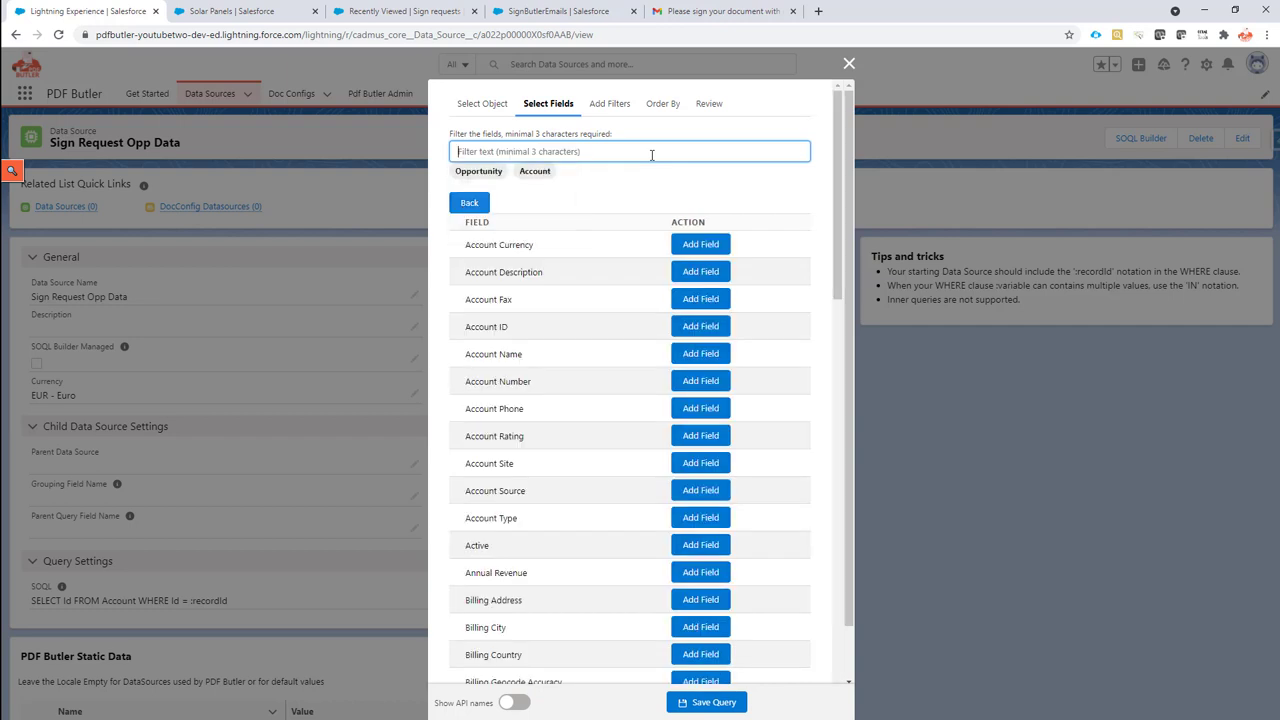
Step: Filter the account's fields by "nam" and add Account Name to the query
text(nam)
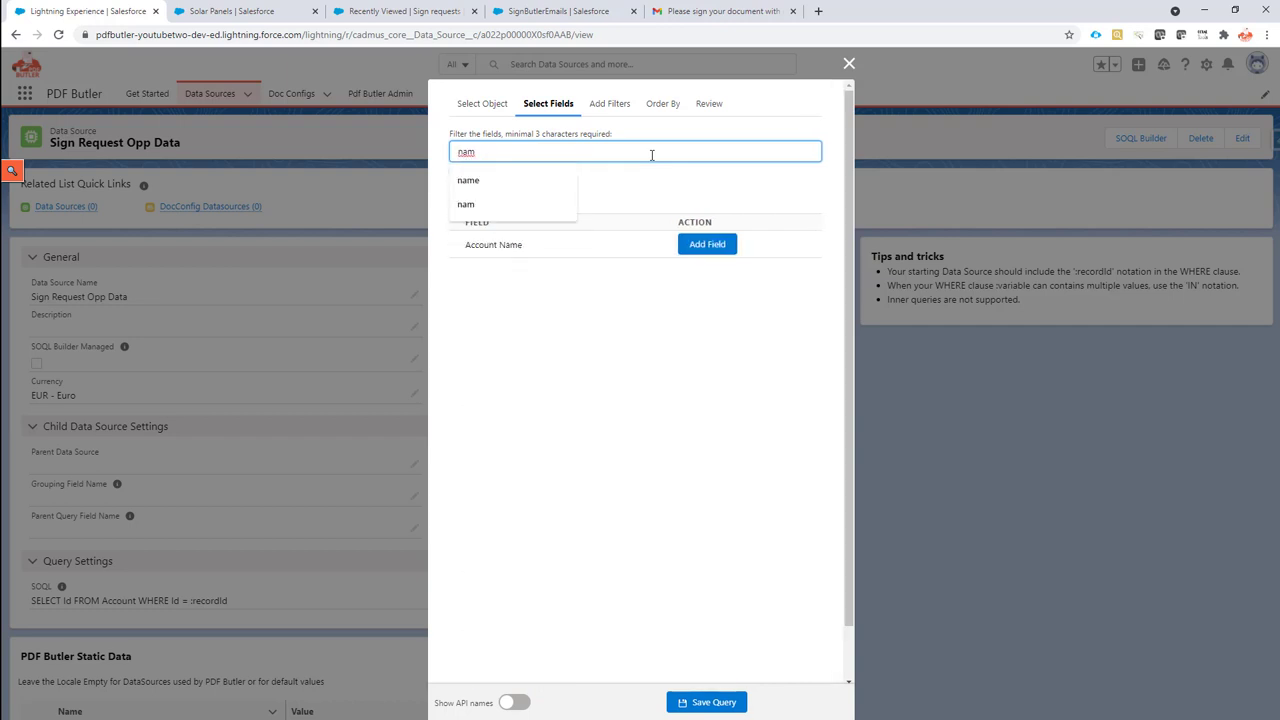
click(704, 248)
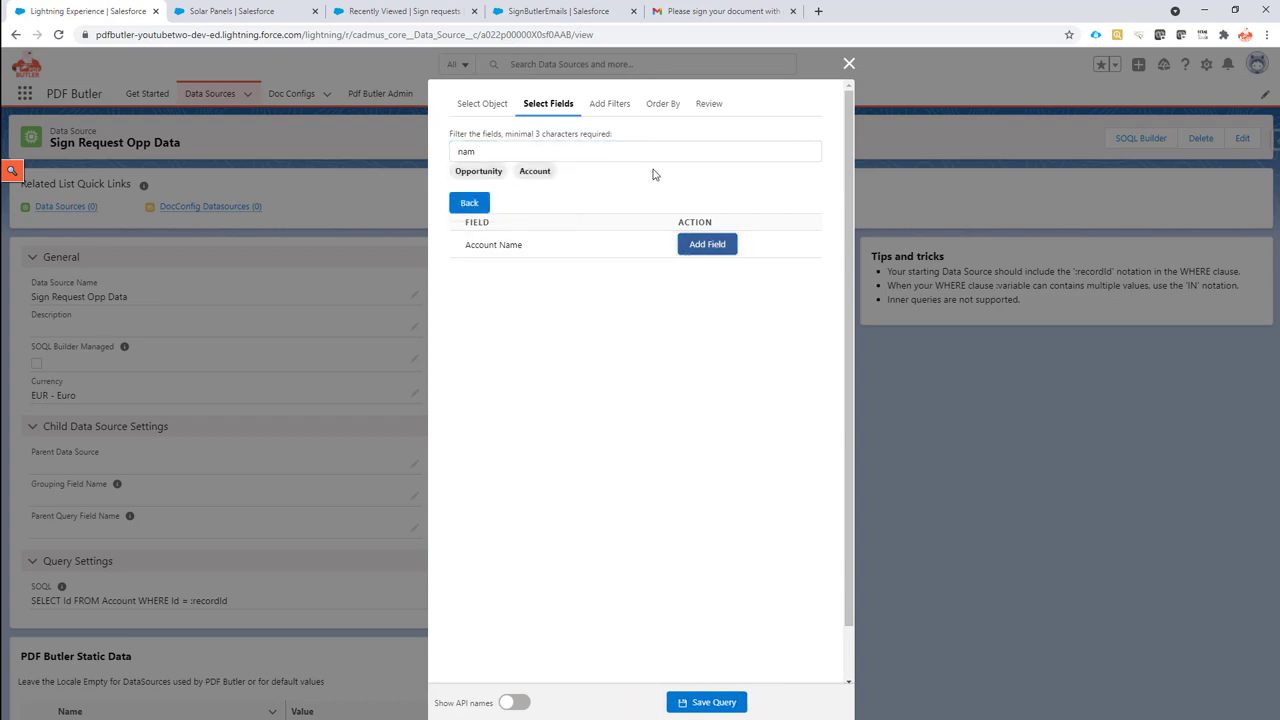
Step: Add a where clause matching Opportunity ID with the = operator to the recordId, and save the query
click(616, 106)
click(588, 189)
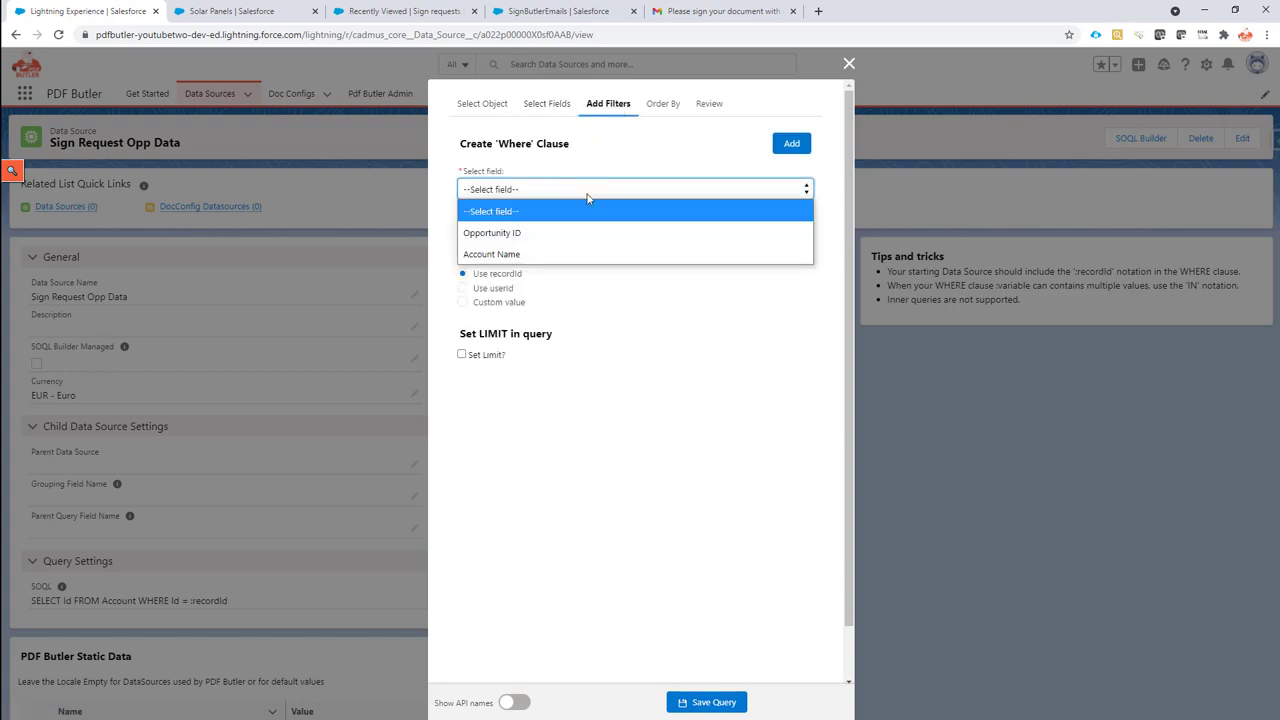
click(585, 231)
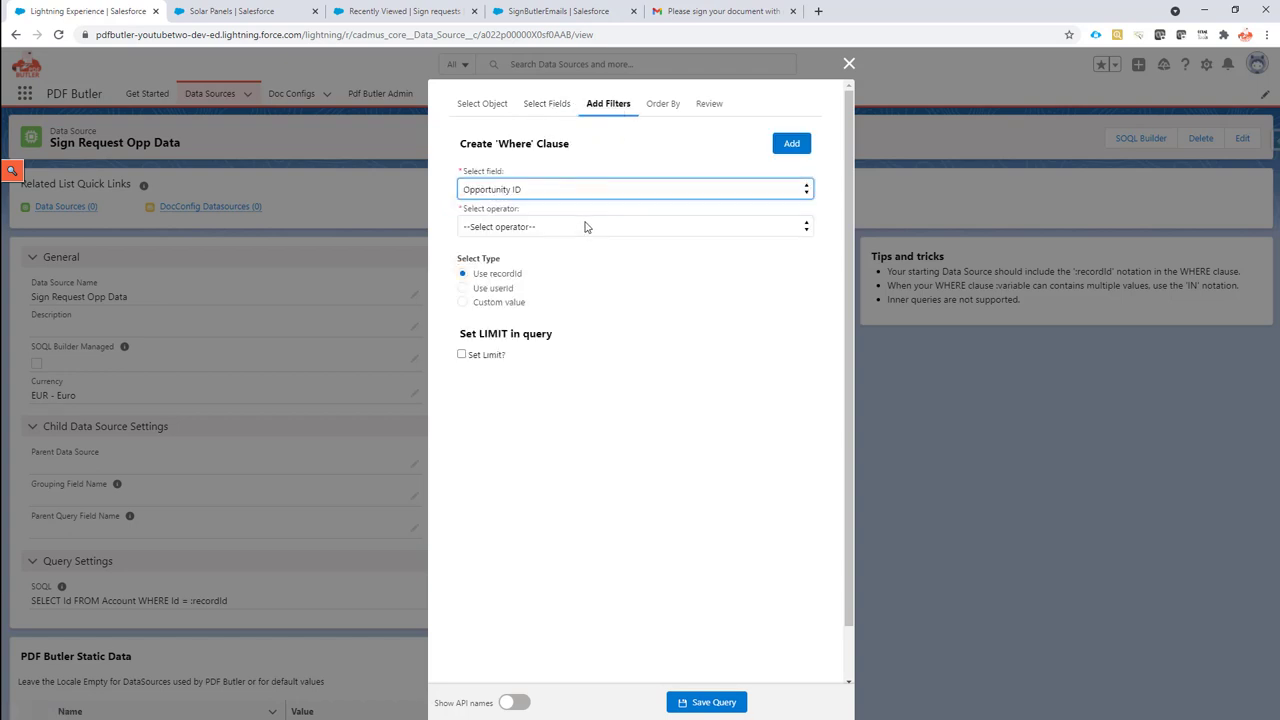
click(585, 226)
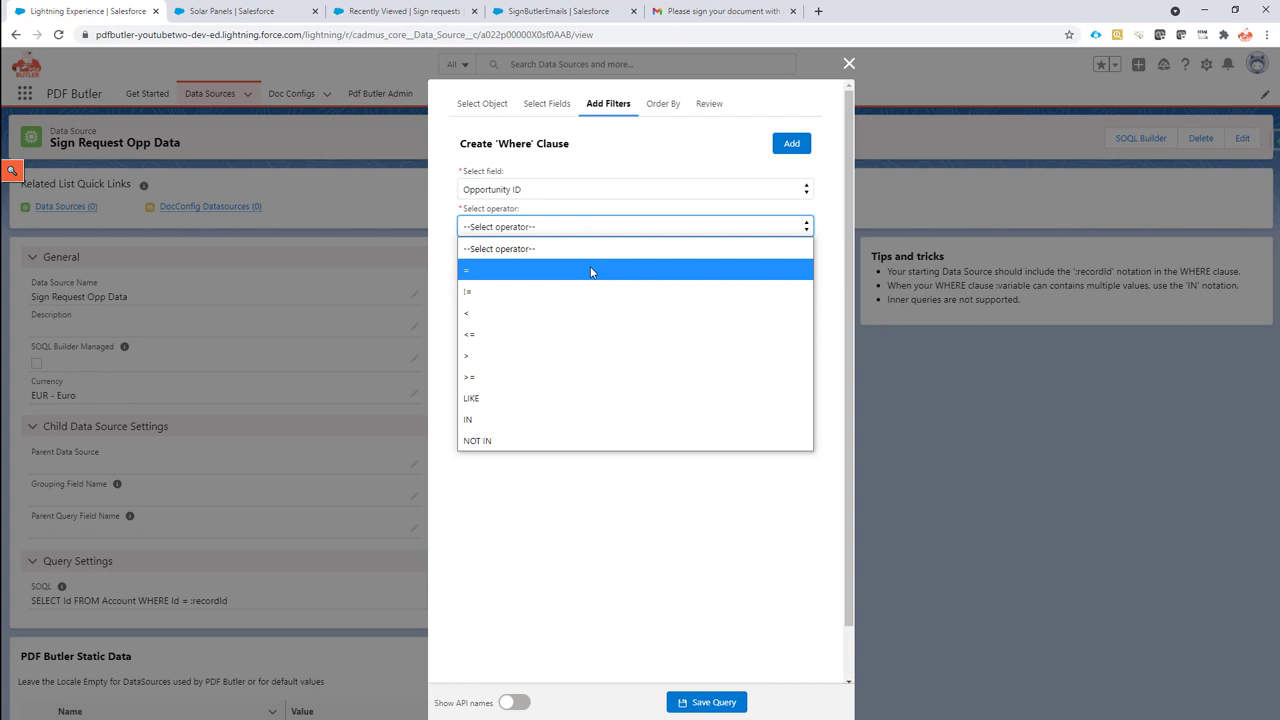
click(590, 271)
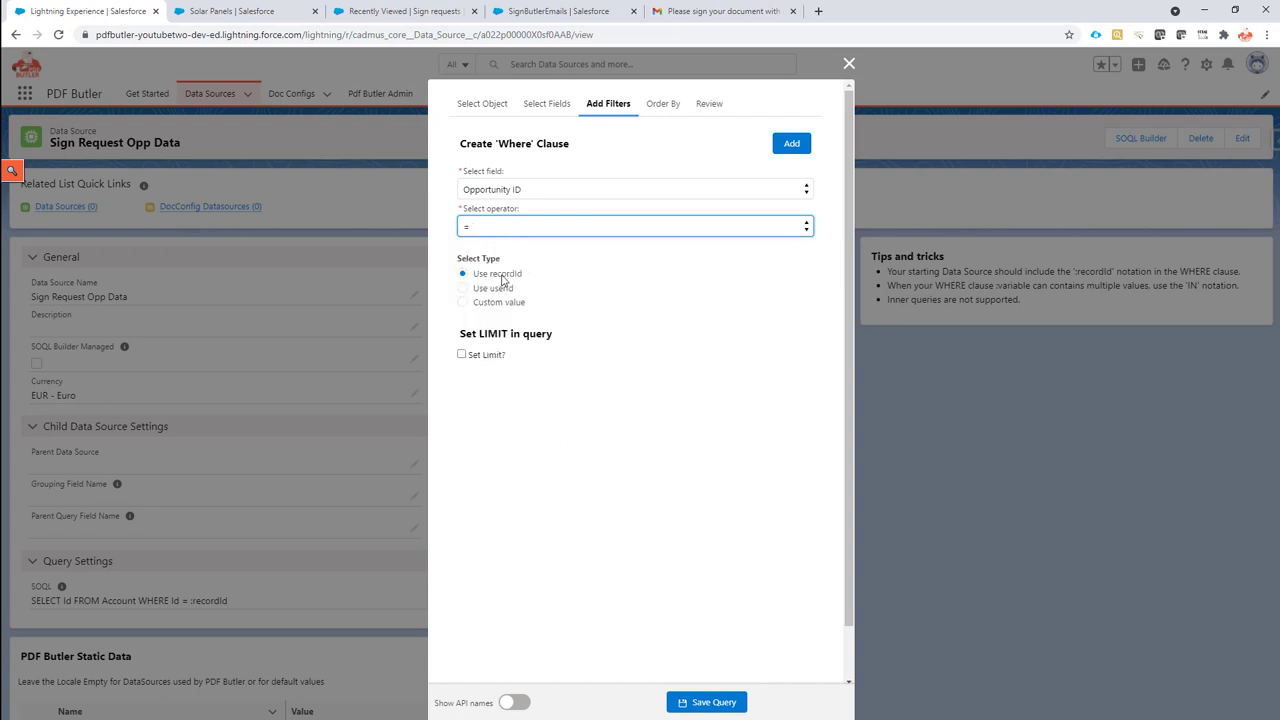
click(791, 149)
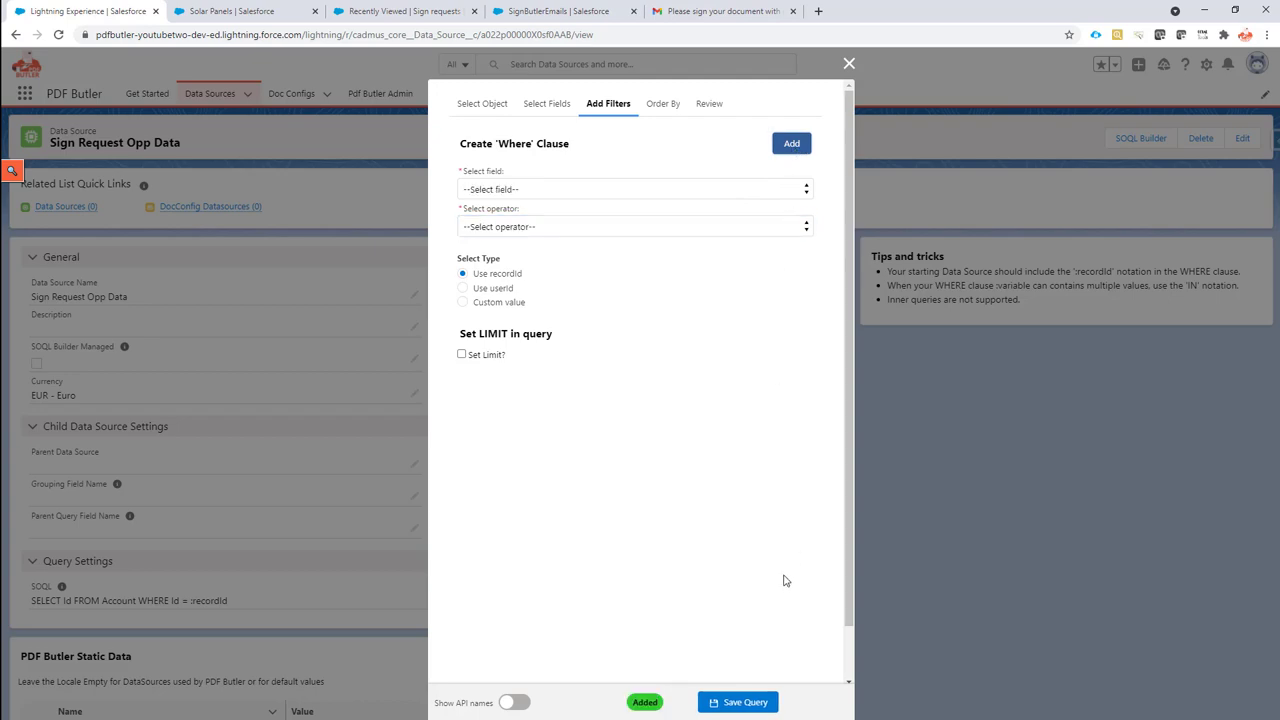
click(740, 702)
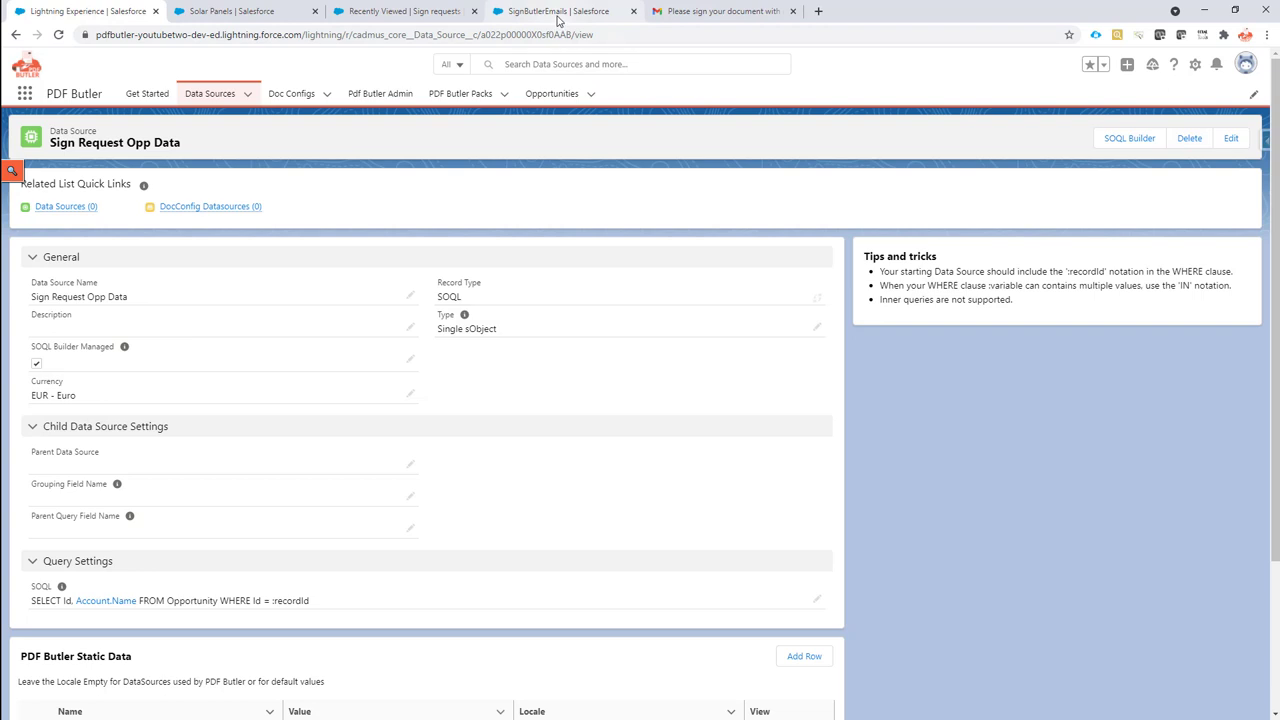
Step: Switch to the email templates in SIGN Butler and open the SignButlerEmails folder from all folders
click(423, 14)
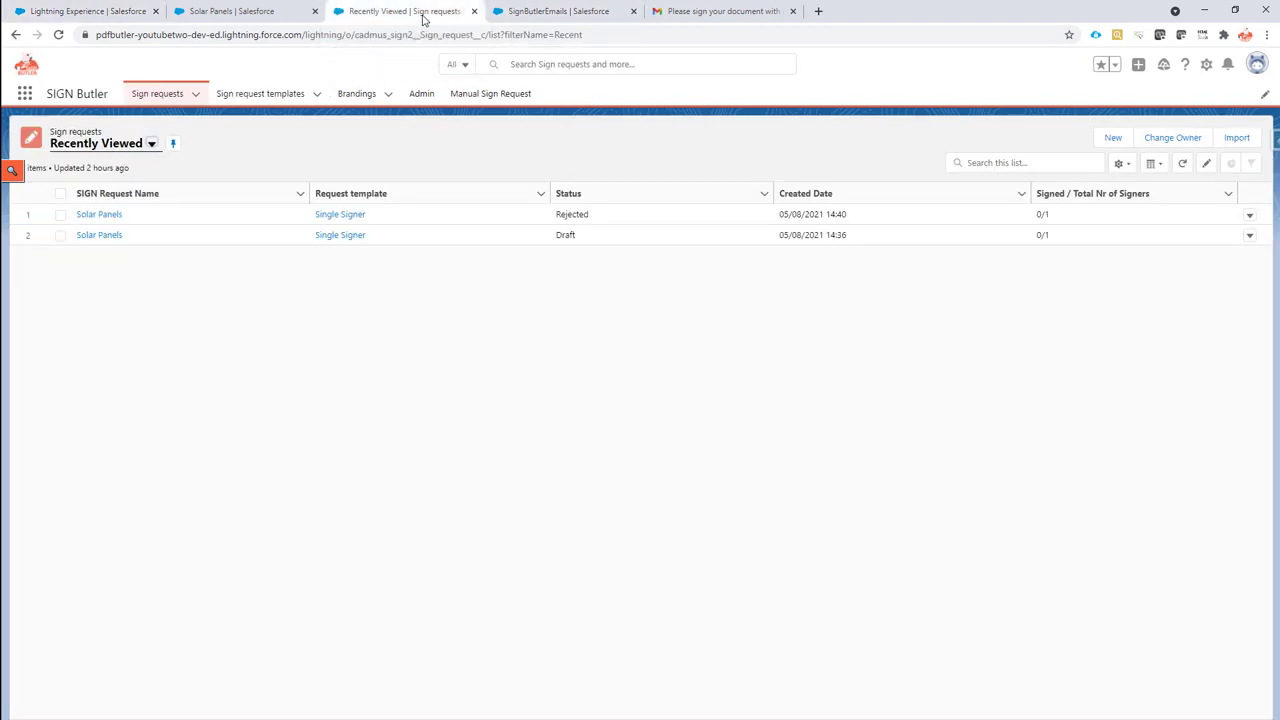
click(518, 14)
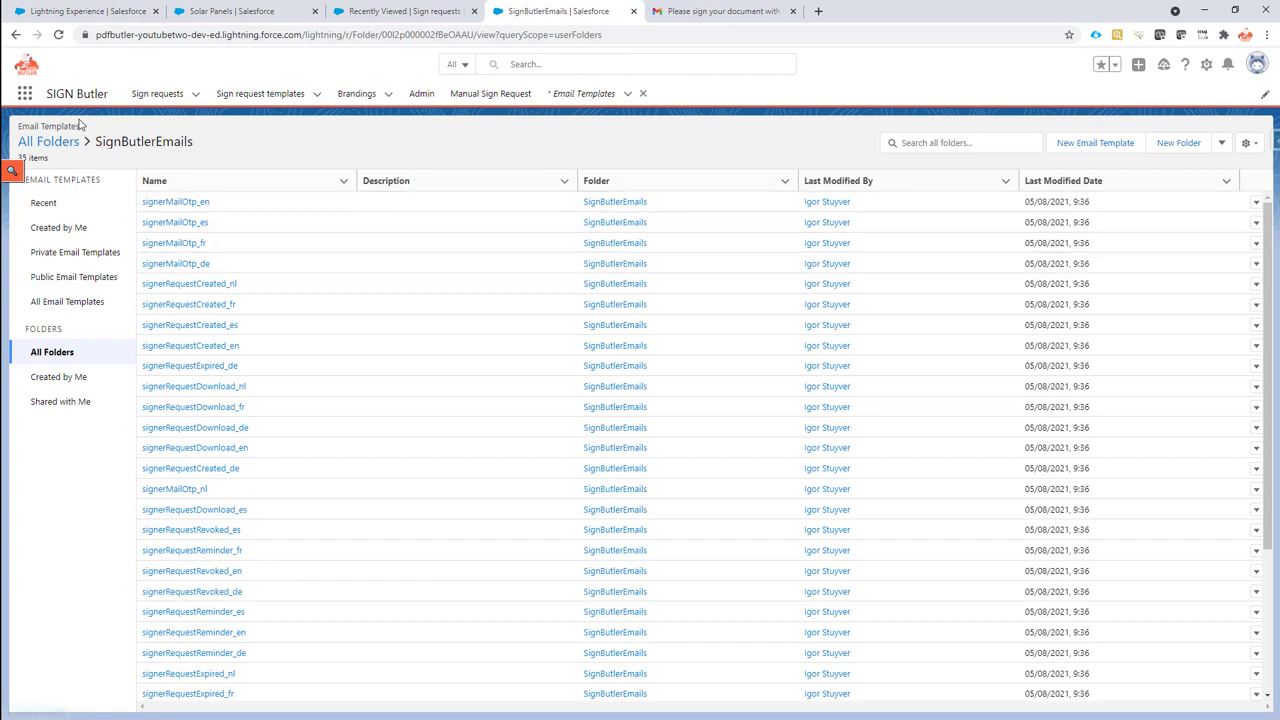
drag(82, 128, 14, 130)
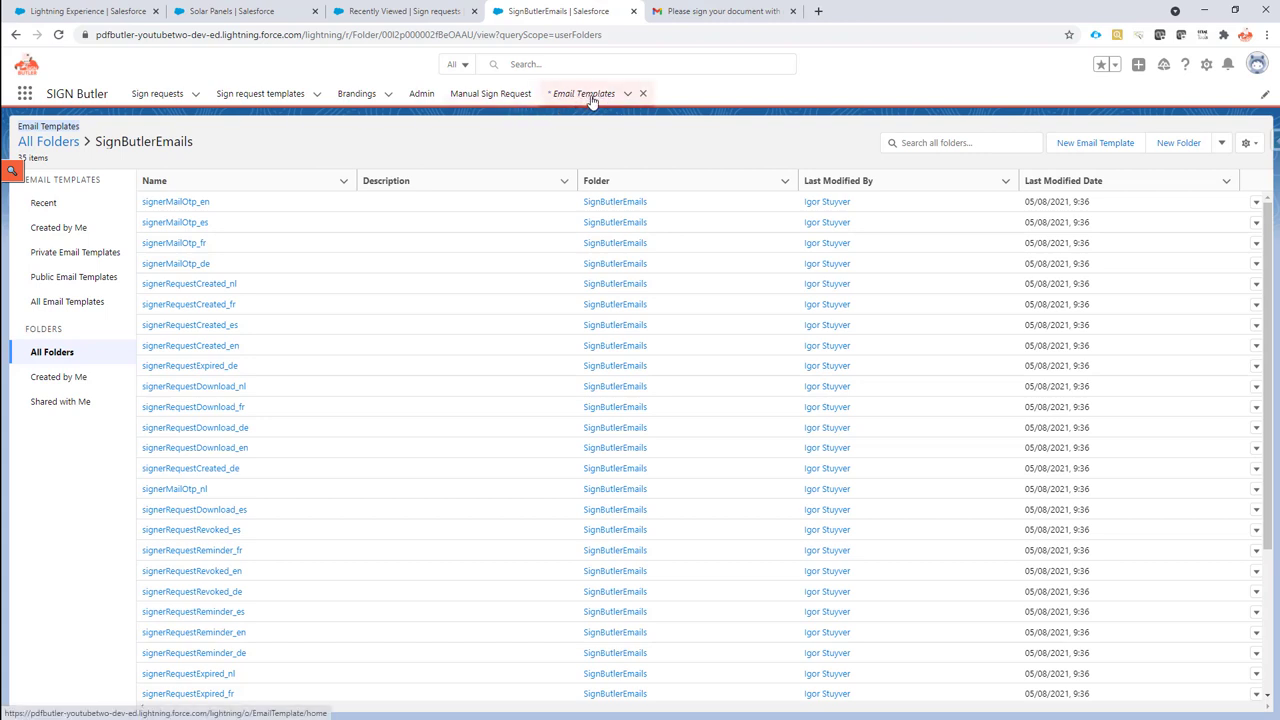
click(57, 356)
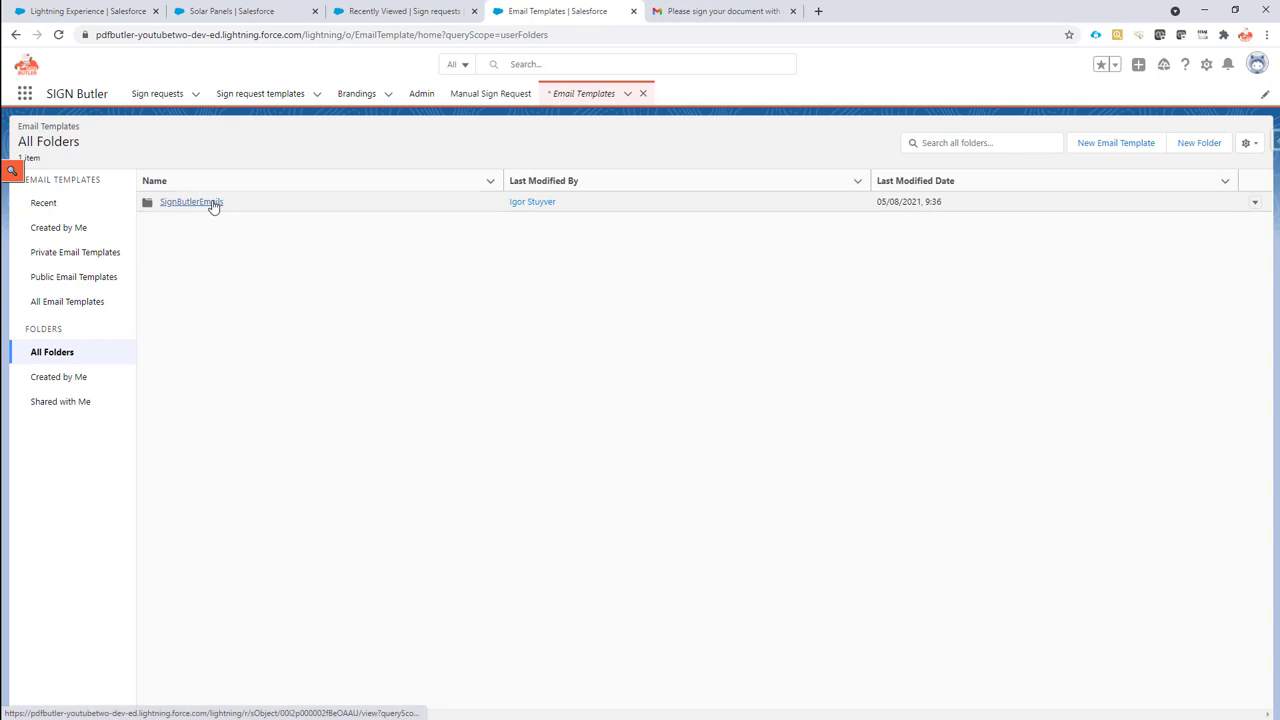
click(191, 202)
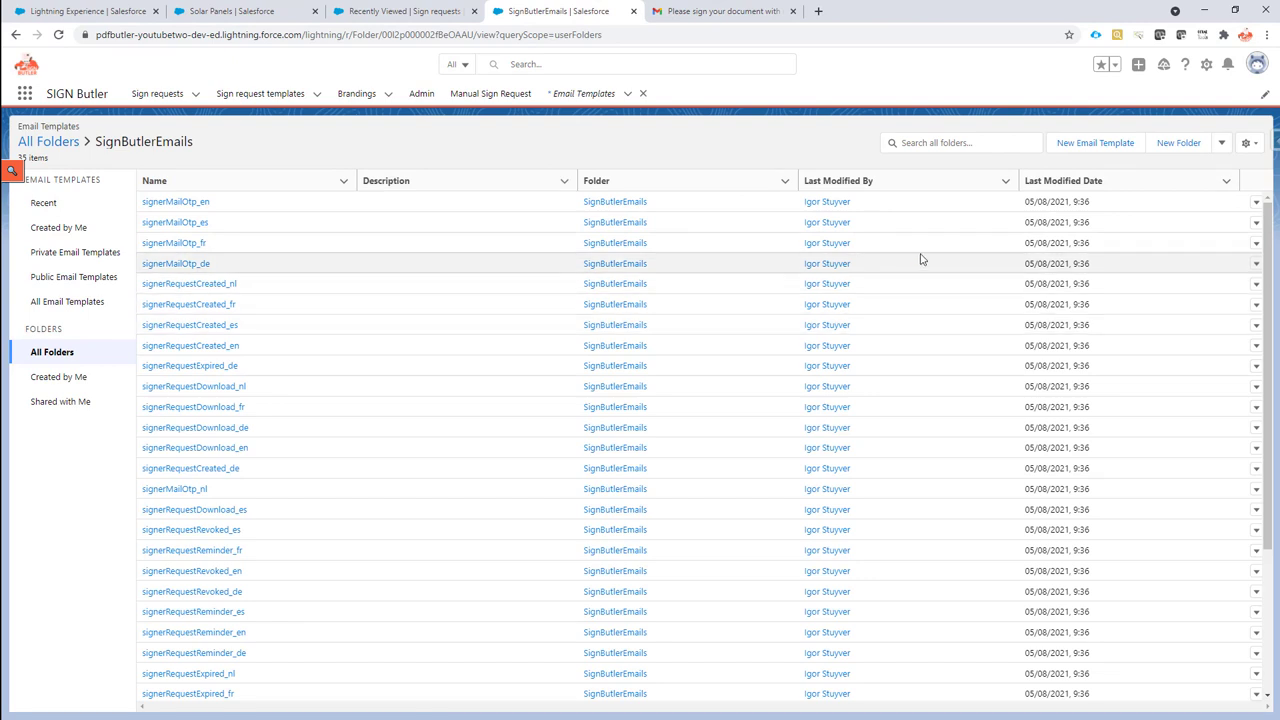
click(935, 143)
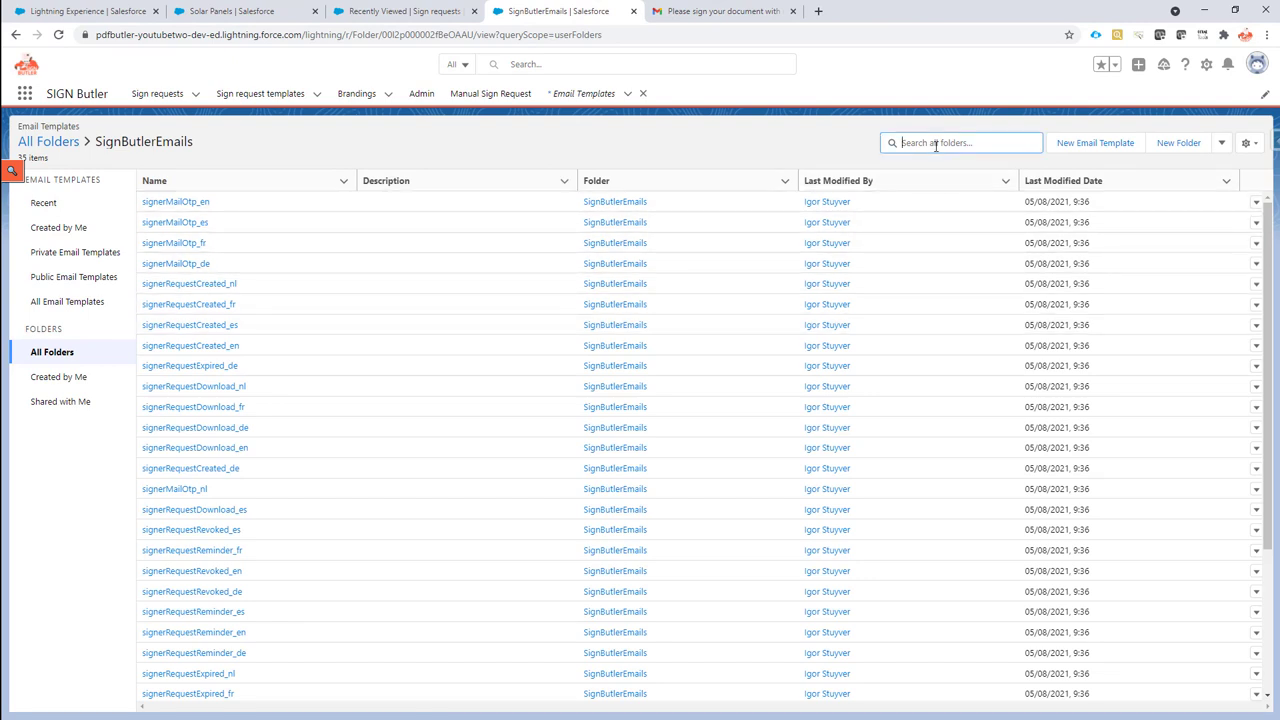
text(signerT)
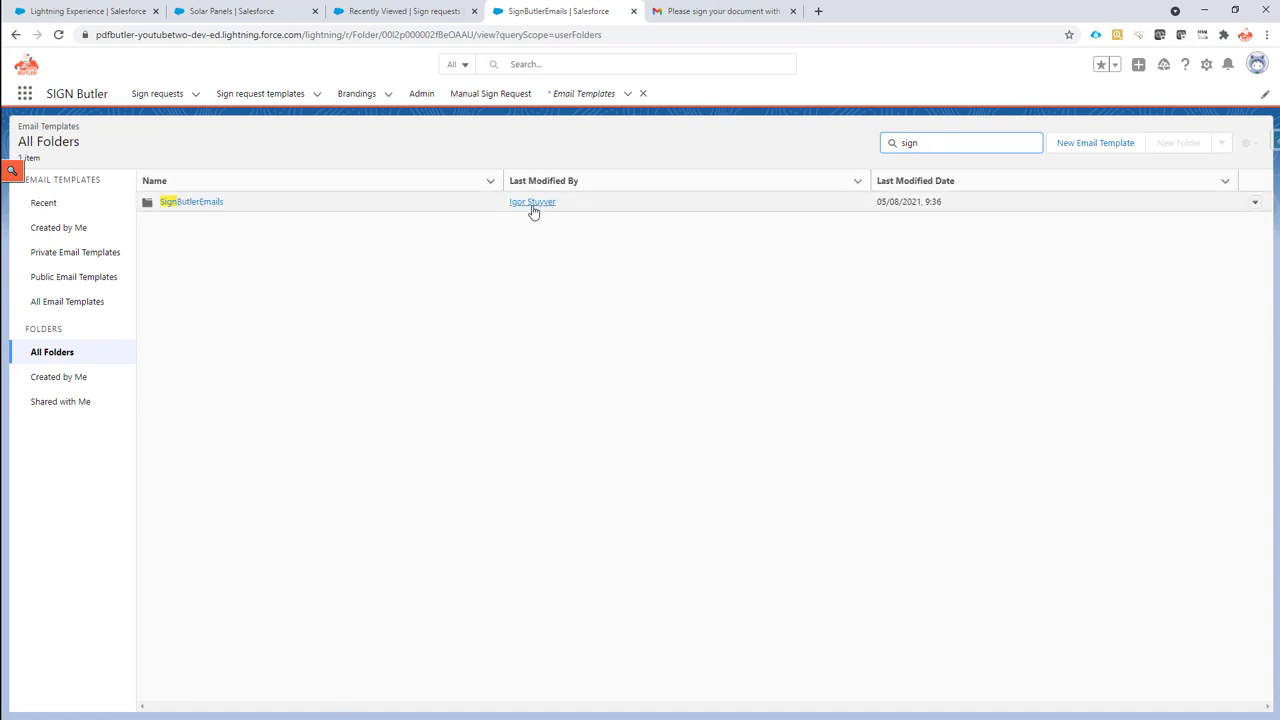
click(197, 203)
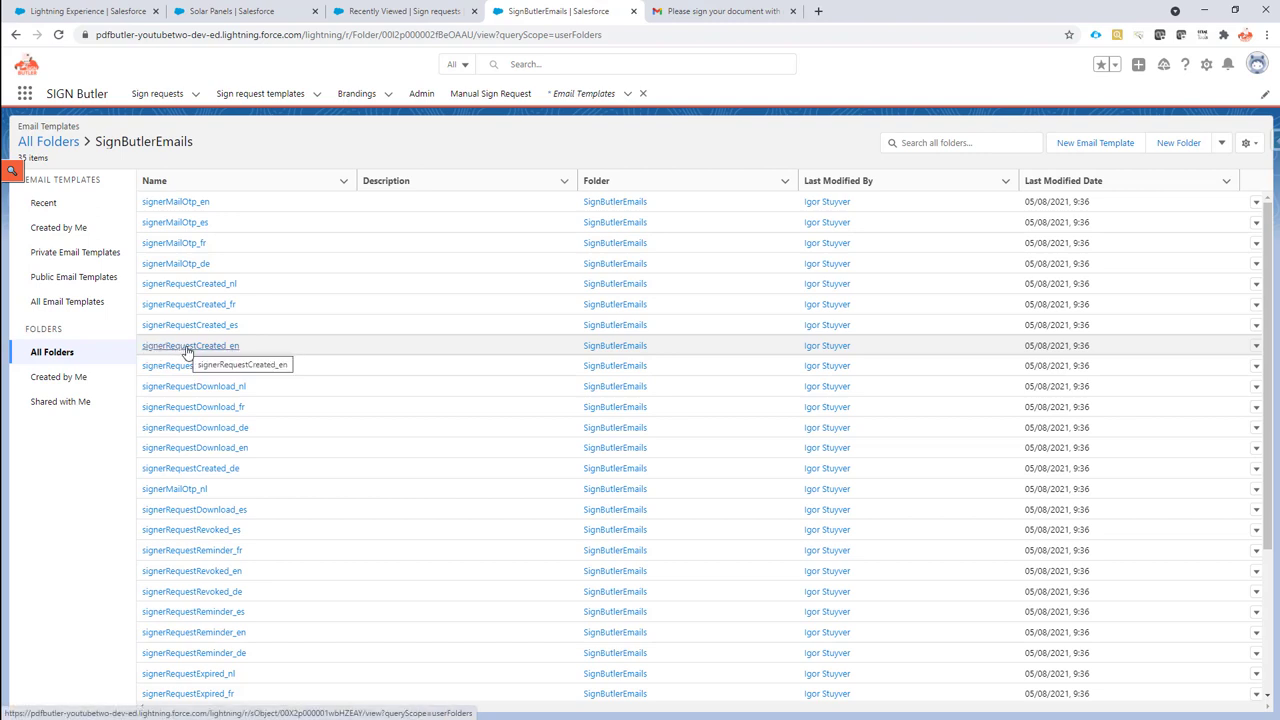
Step: Clone the signerRequestCreated_en template, name the copy academy_signerRequestCreated_en, and open its folder selection
click(1257, 346)
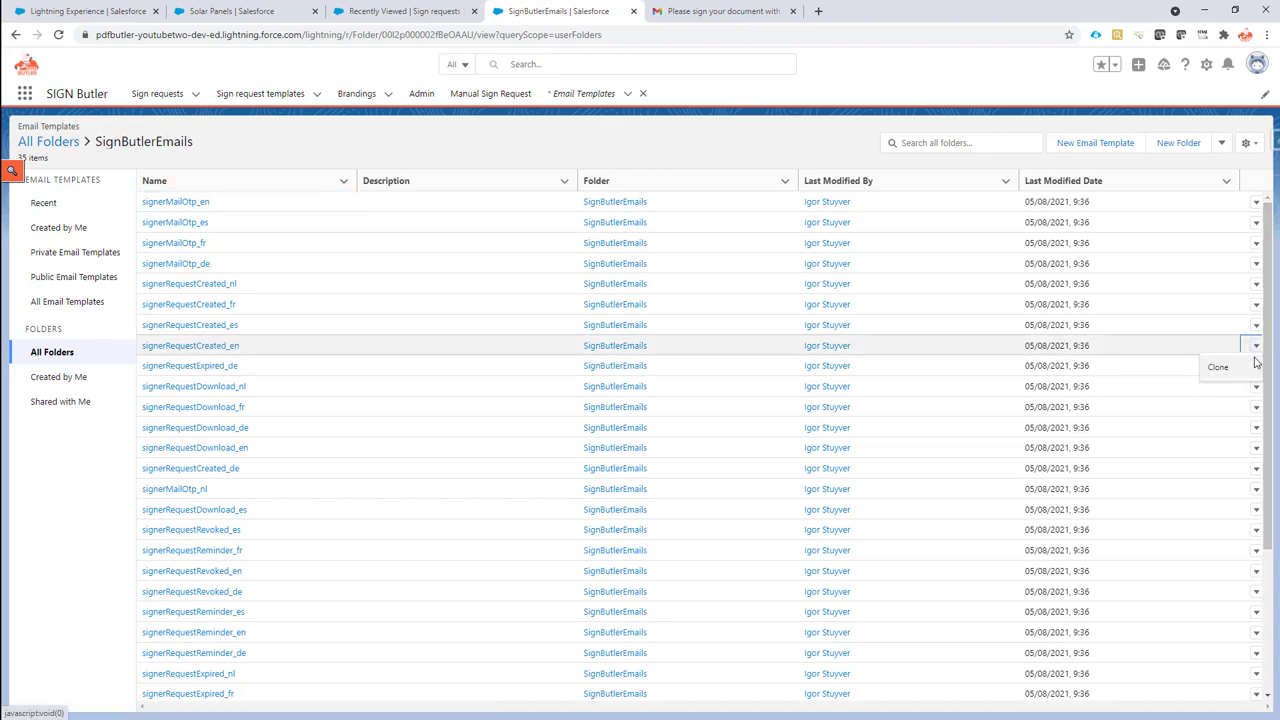
click(1218, 368)
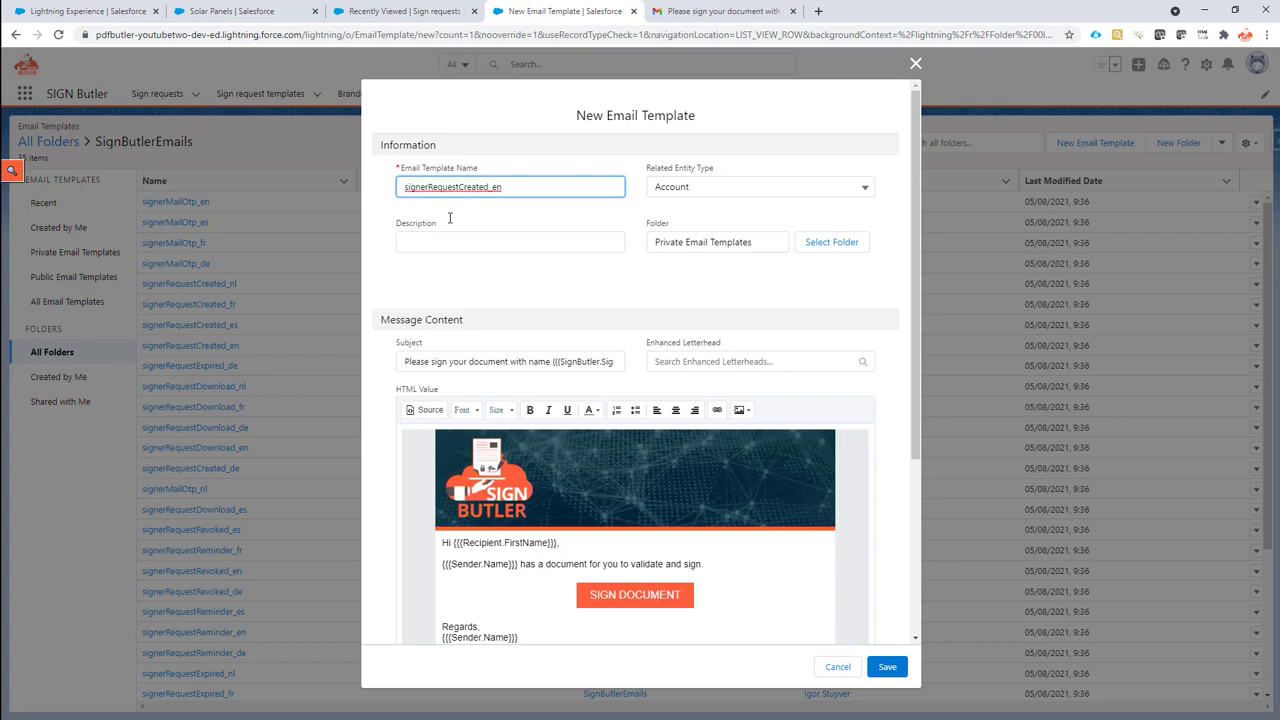
text(academy)
text(_)
key(BackSpace)
key(ctrl+shift+Left)
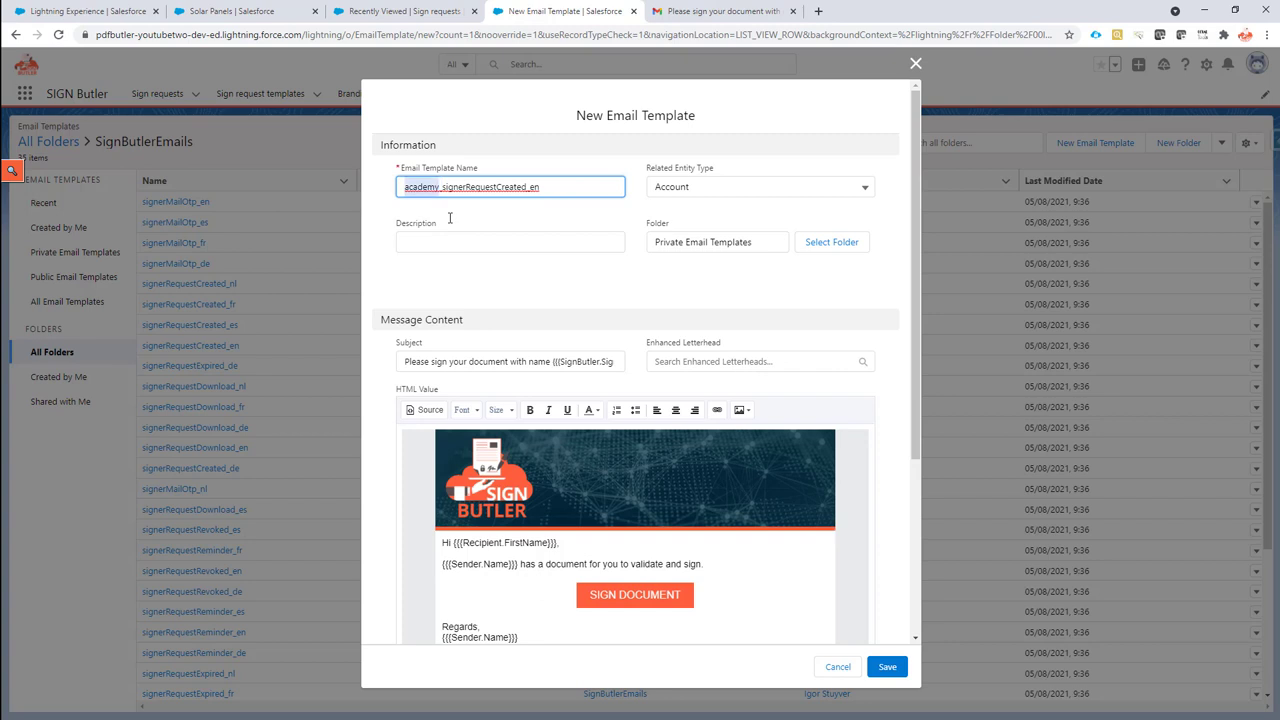
key(Right)
click(827, 248)
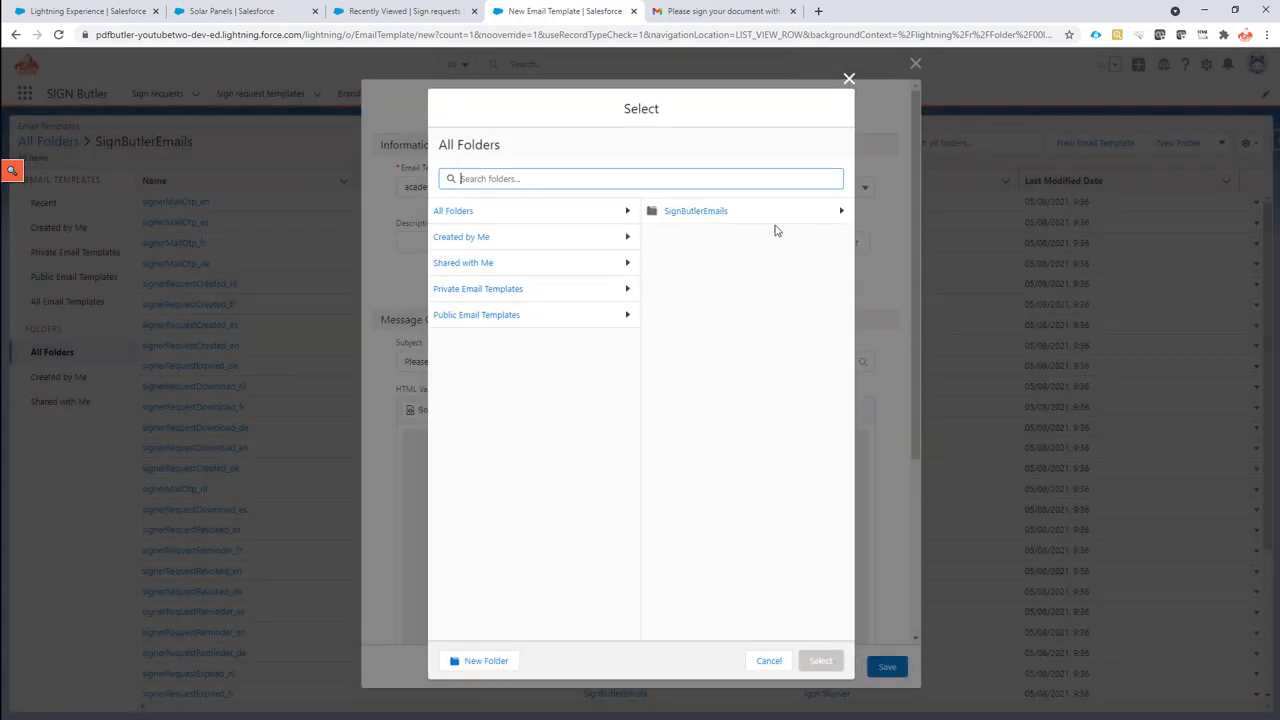
click(484, 661)
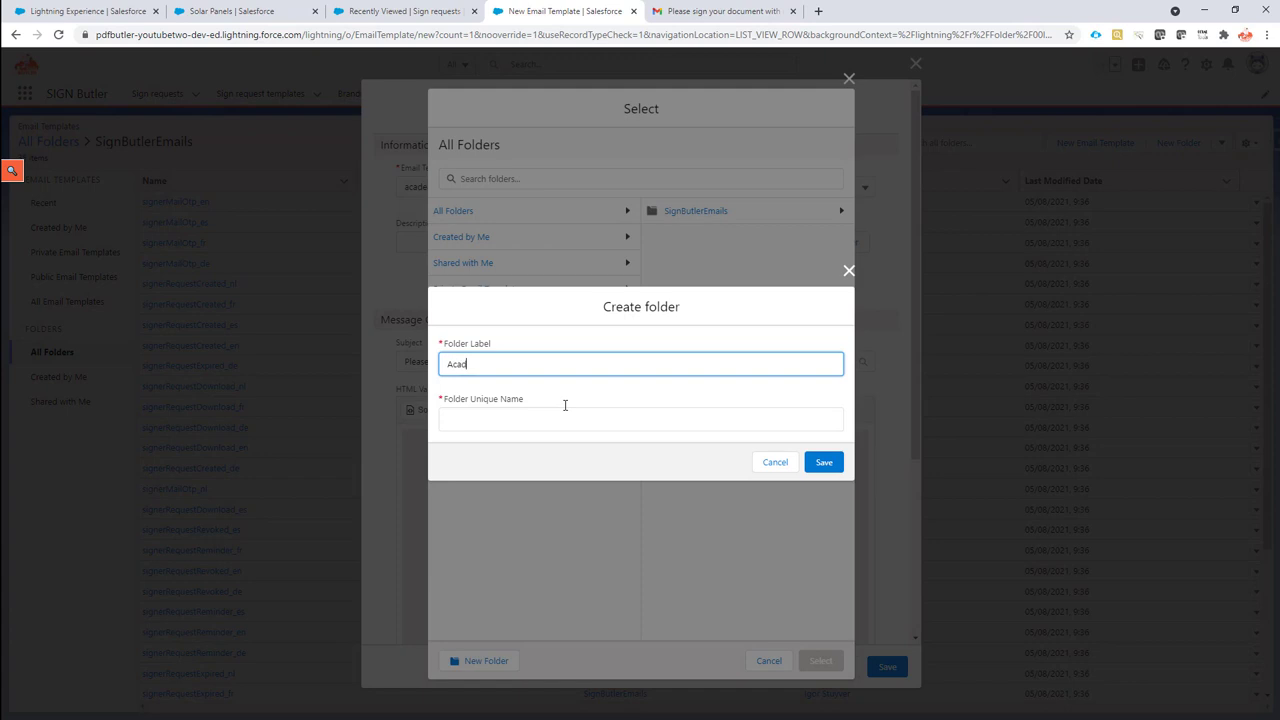
text(Academy)
key(Escape)
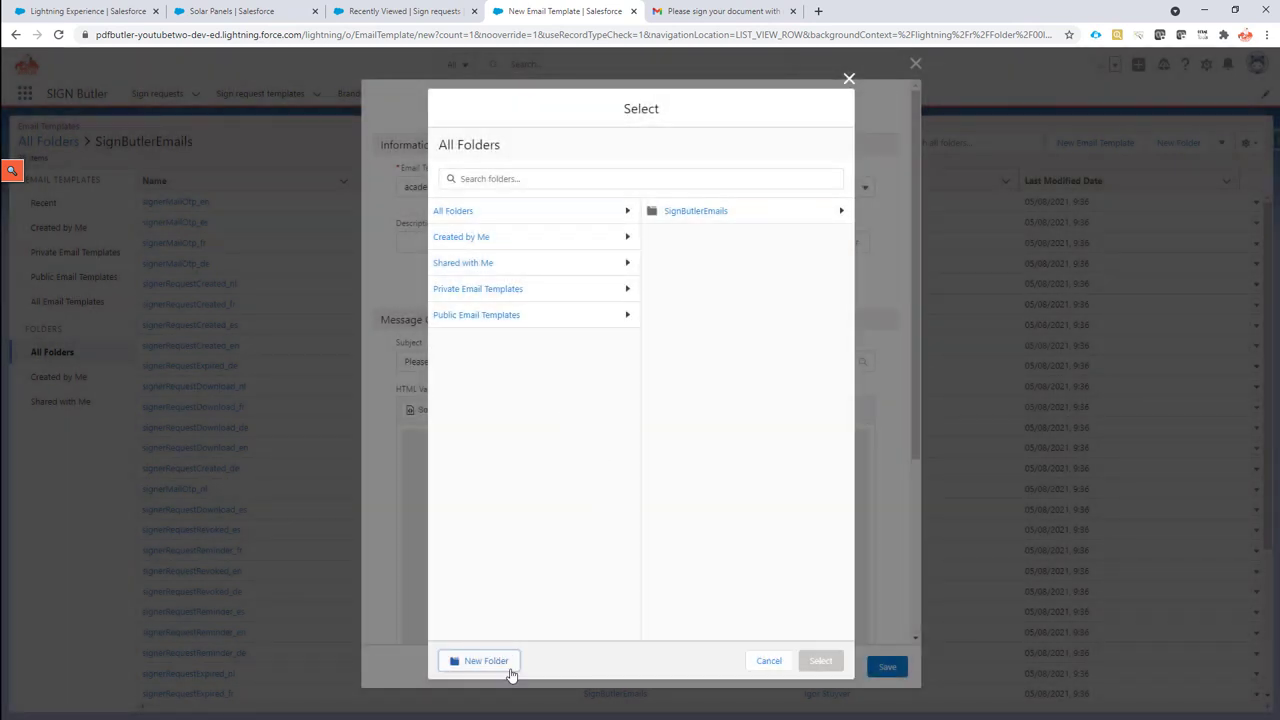
Step: Create a folder with label and unique name Academy, choose it for the cloned template, and save the template
click(507, 665)
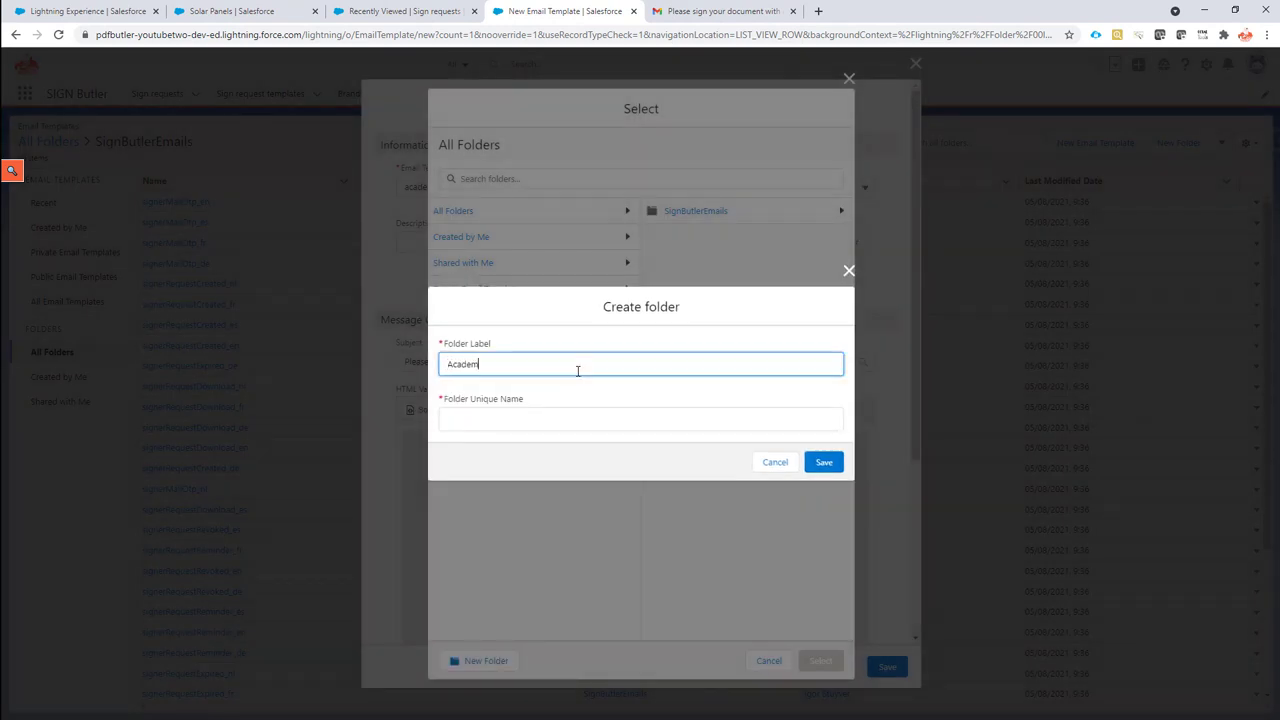
click(592, 419)
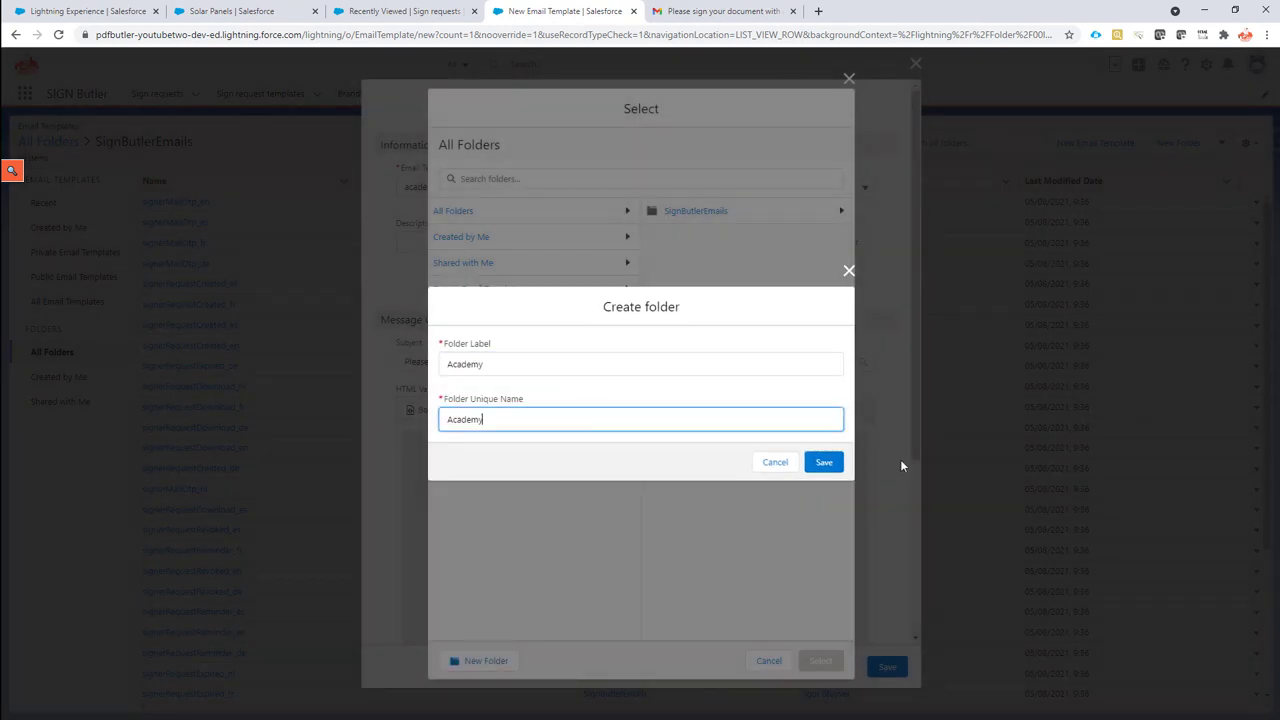
click(838, 465)
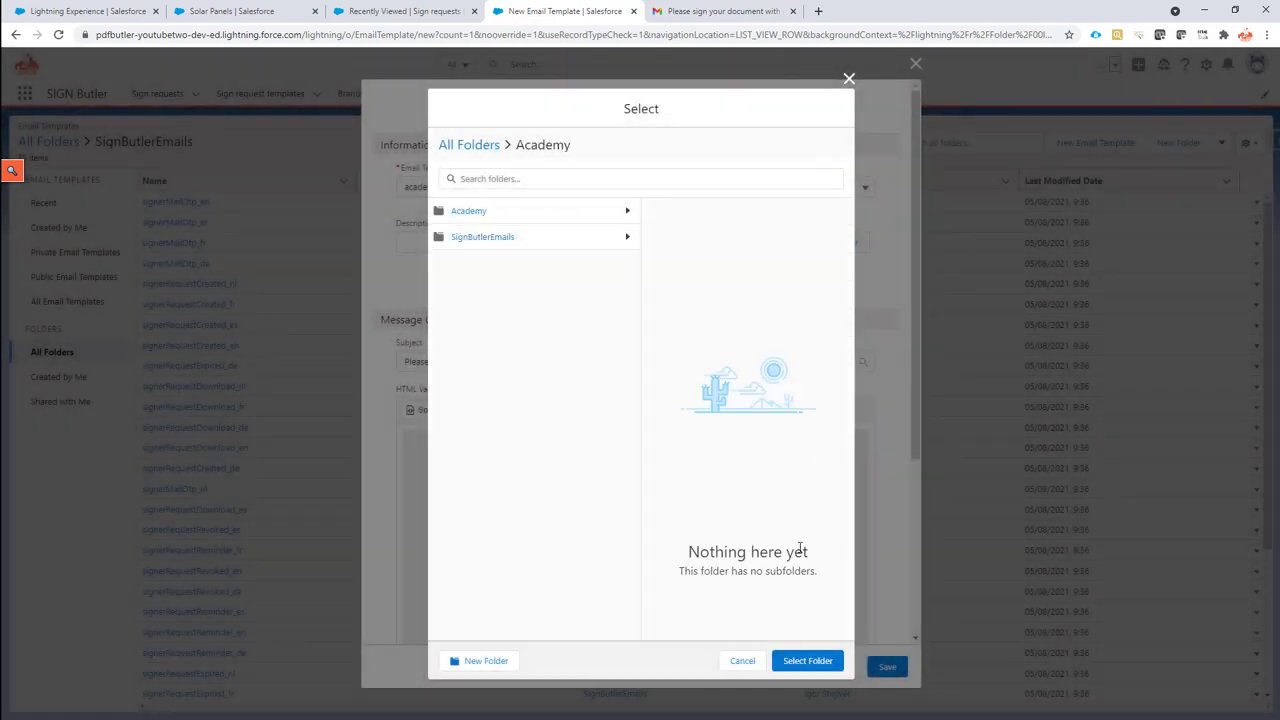
click(814, 659)
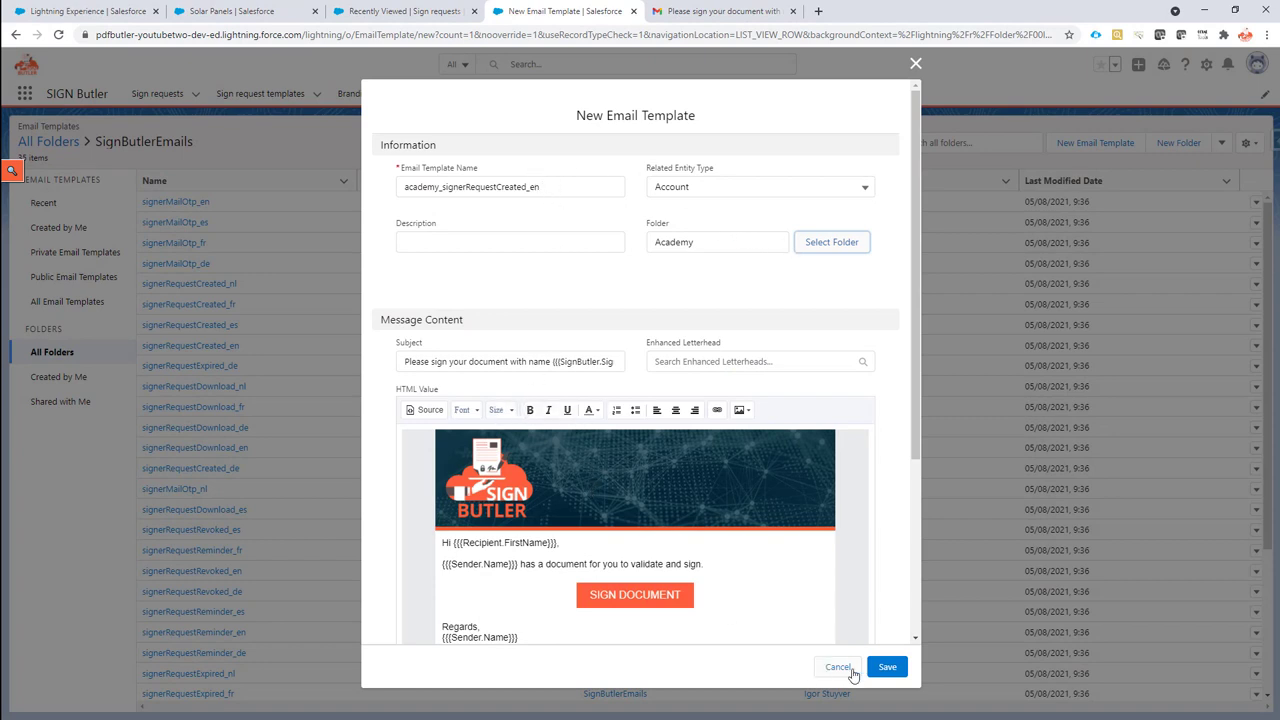
click(887, 666)
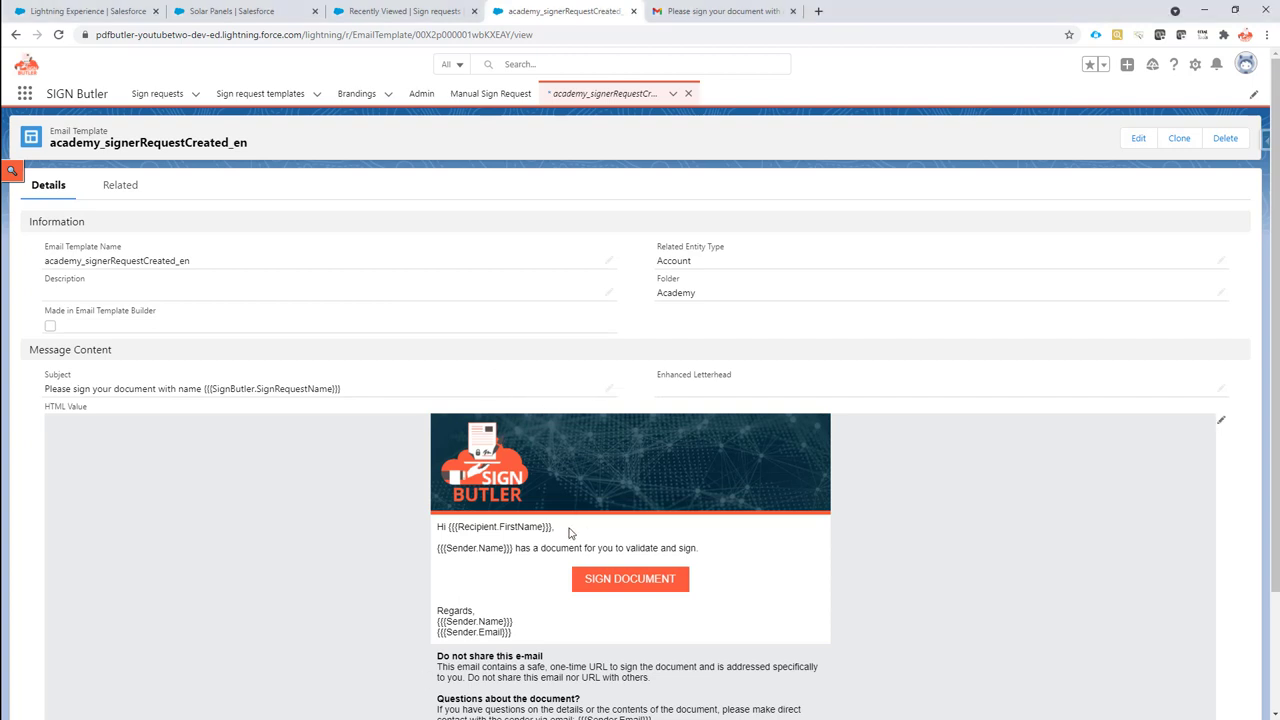
Step: Edit the template's HTML value, adding ({{{SignButler.Account.Name}}}) after the recipient's first name in the greeting line
click(1222, 425)
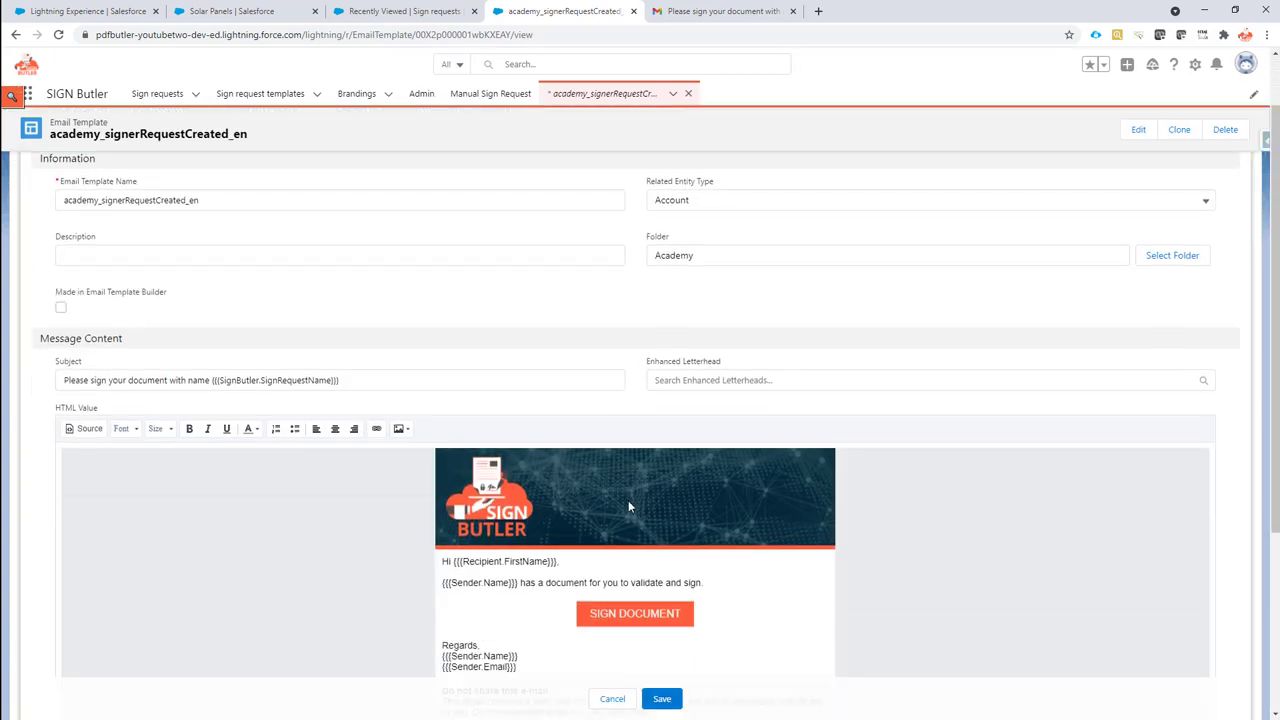
scroll(628, 500, down, 2)
click(580, 502)
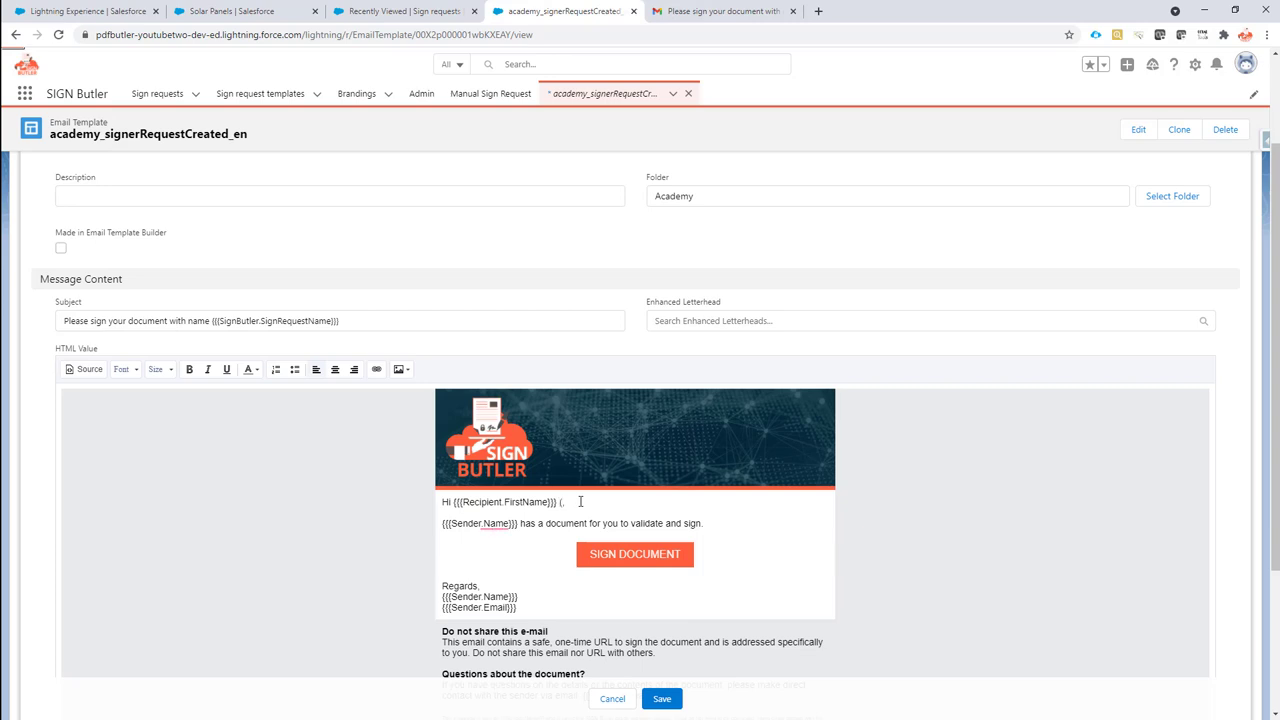
text({{{SignButler.Account.Name}}})
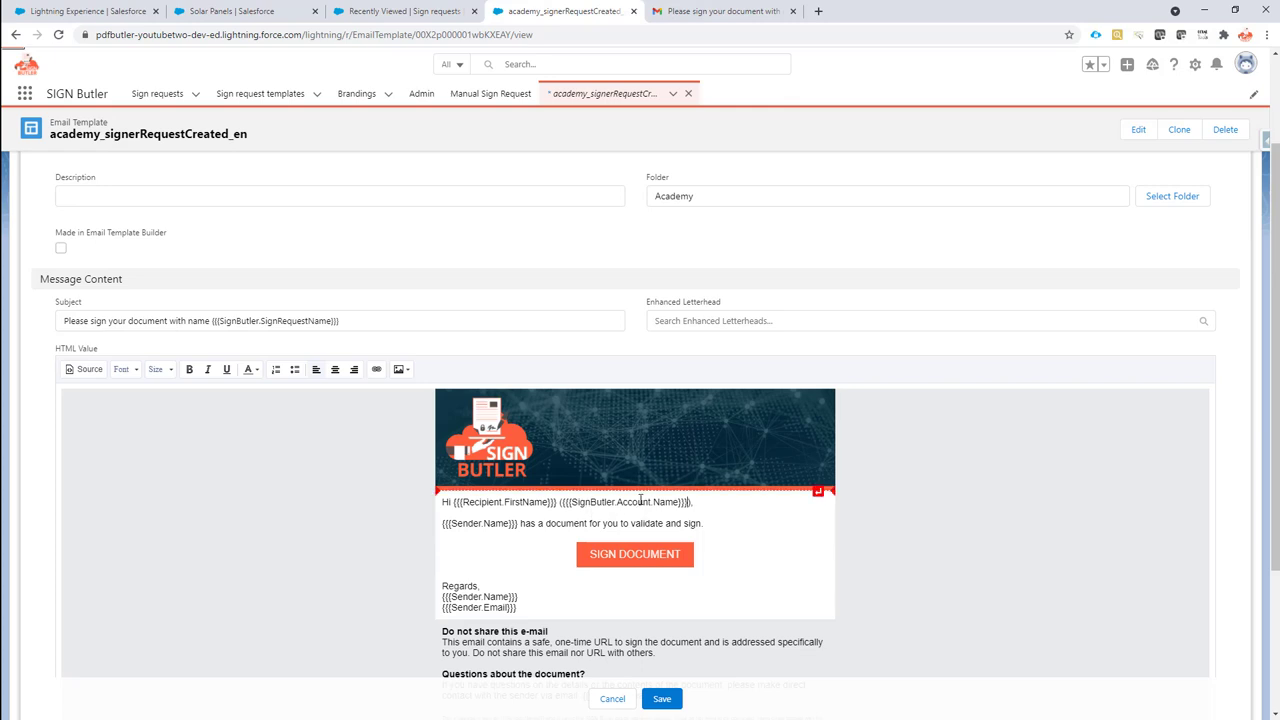
Step: Examine the greeting's merge fields and compare the SignButler.Account.Name placeholder with the field in the Sign Request Opp Data query
click(573, 502)
drag(678, 503, 690, 503)
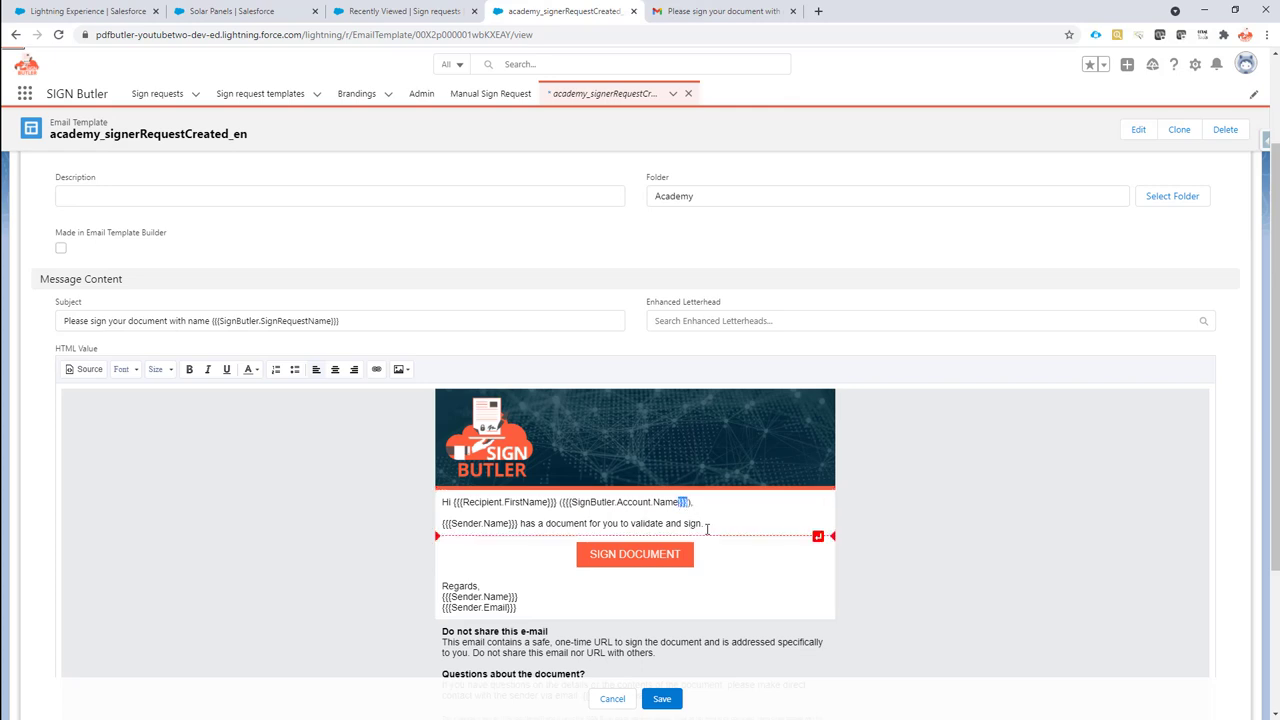
drag(572, 502, 615, 502)
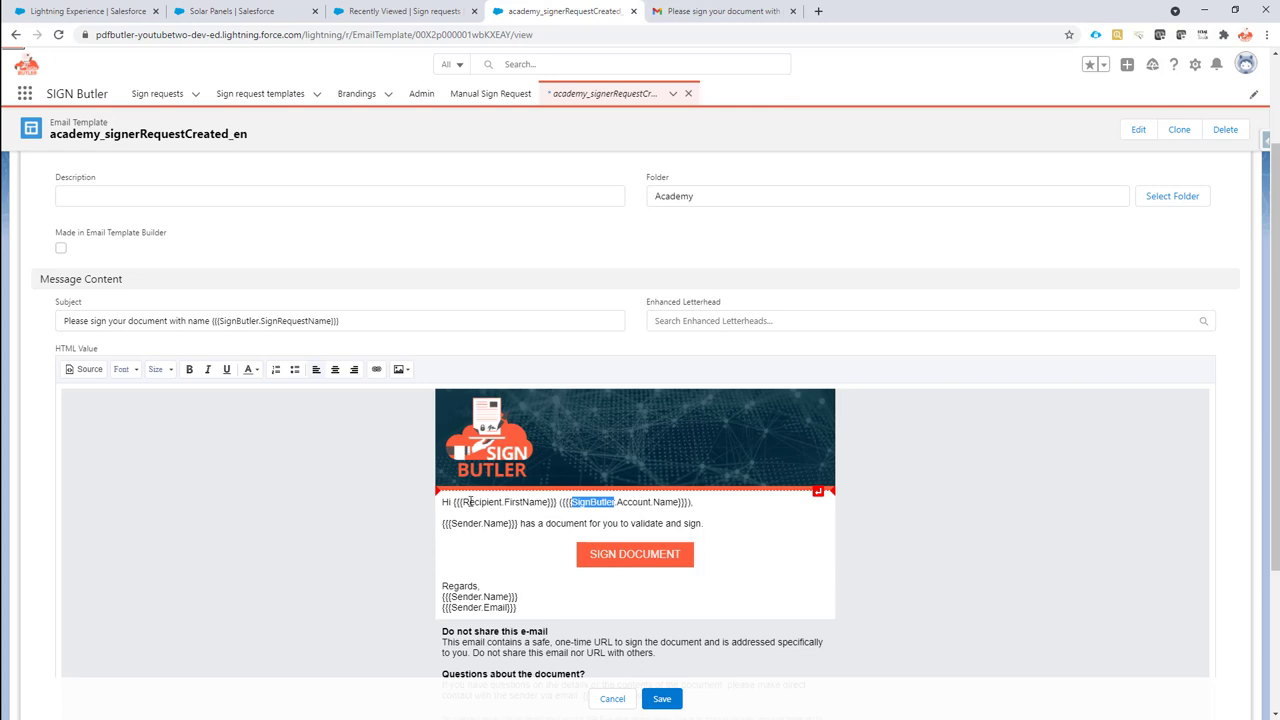
drag(469, 502, 514, 506)
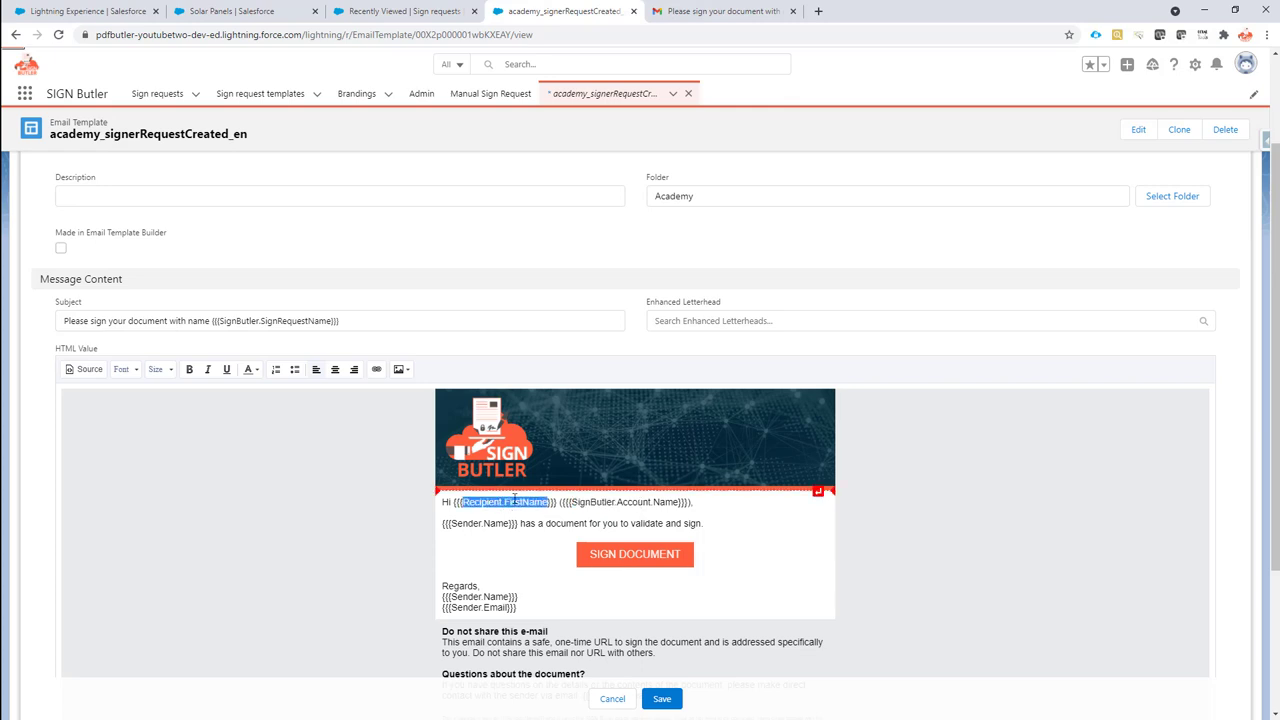
drag(617, 502, 680, 503)
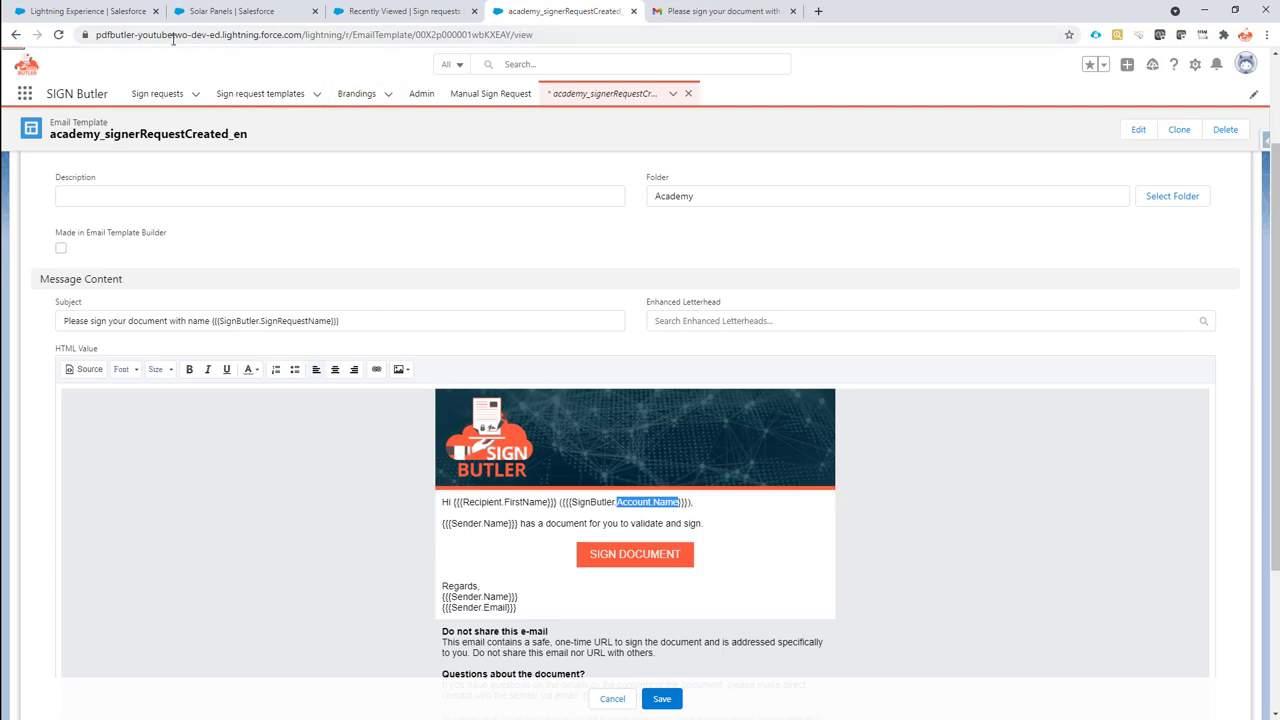
click(130, 12)
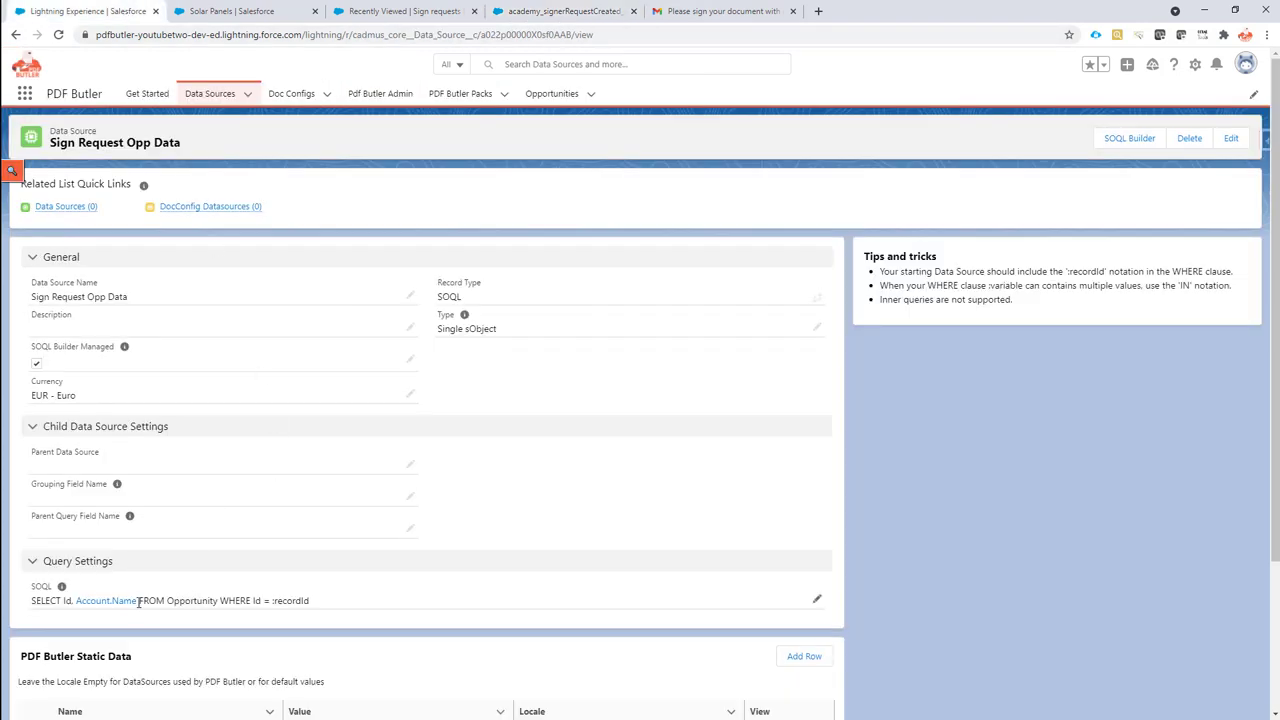
drag(138, 601, 76, 600)
click(817, 599)
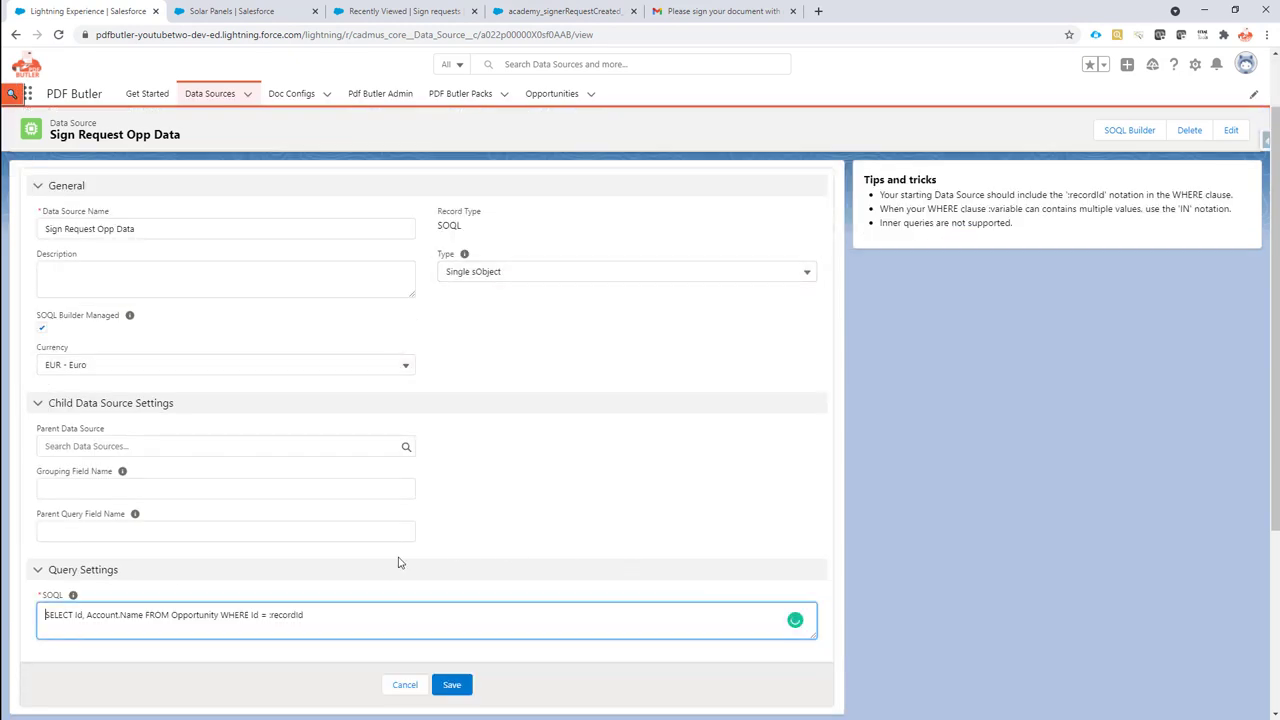
drag(86, 616, 144, 616)
Step: Return to the academy_signerRequestCreated_en template and save its edited greeting
click(595, 14)
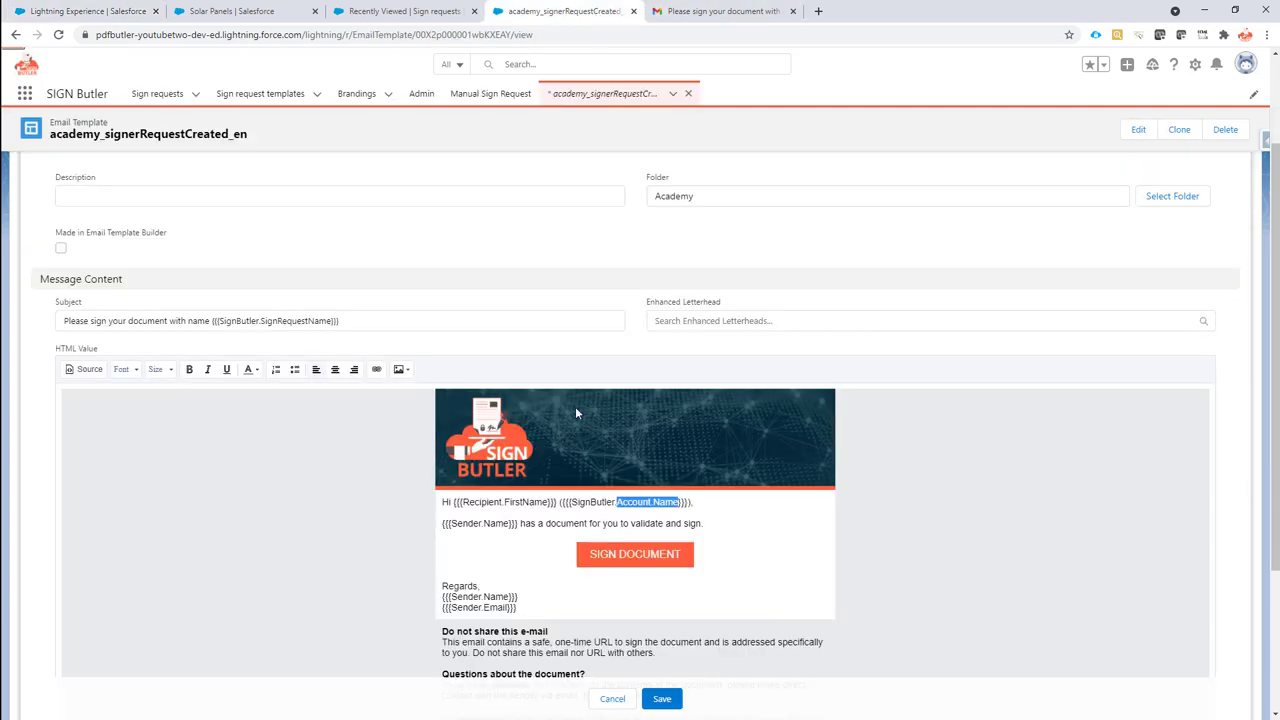
click(664, 699)
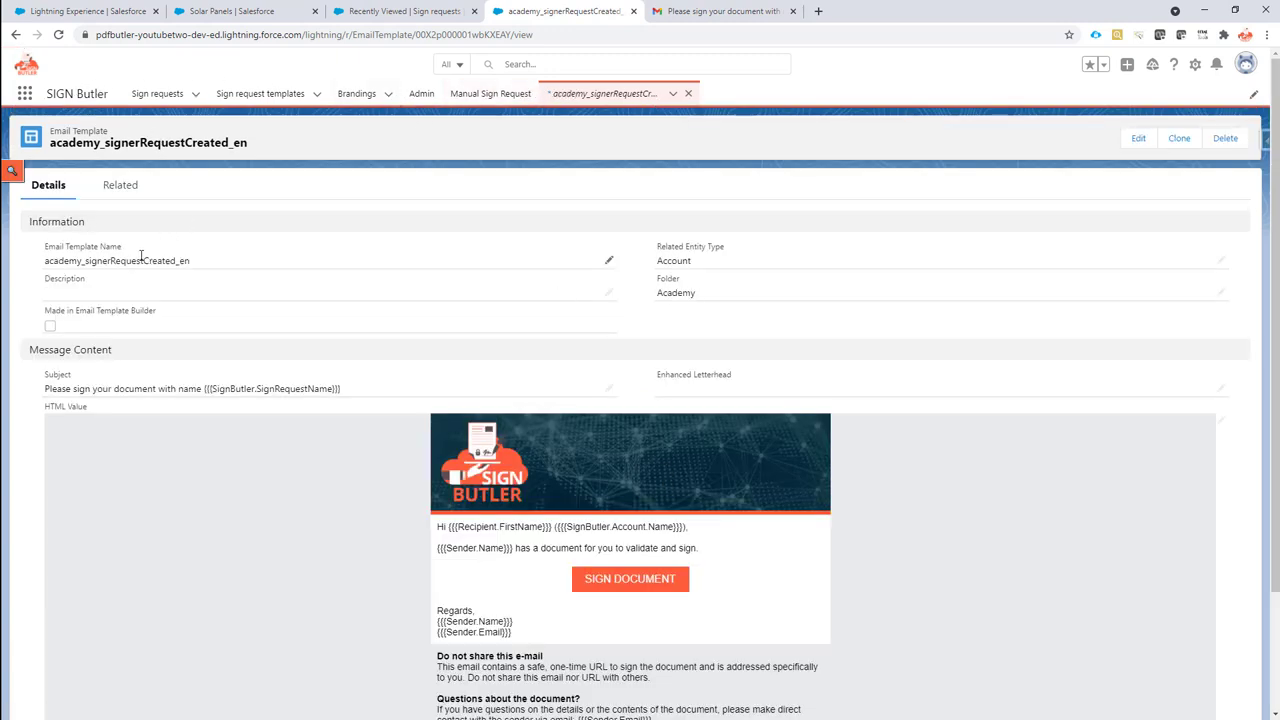
Step: Find the email templates by searching for "email" and open the Academy folder from all folders
click(24, 94)
text(email)
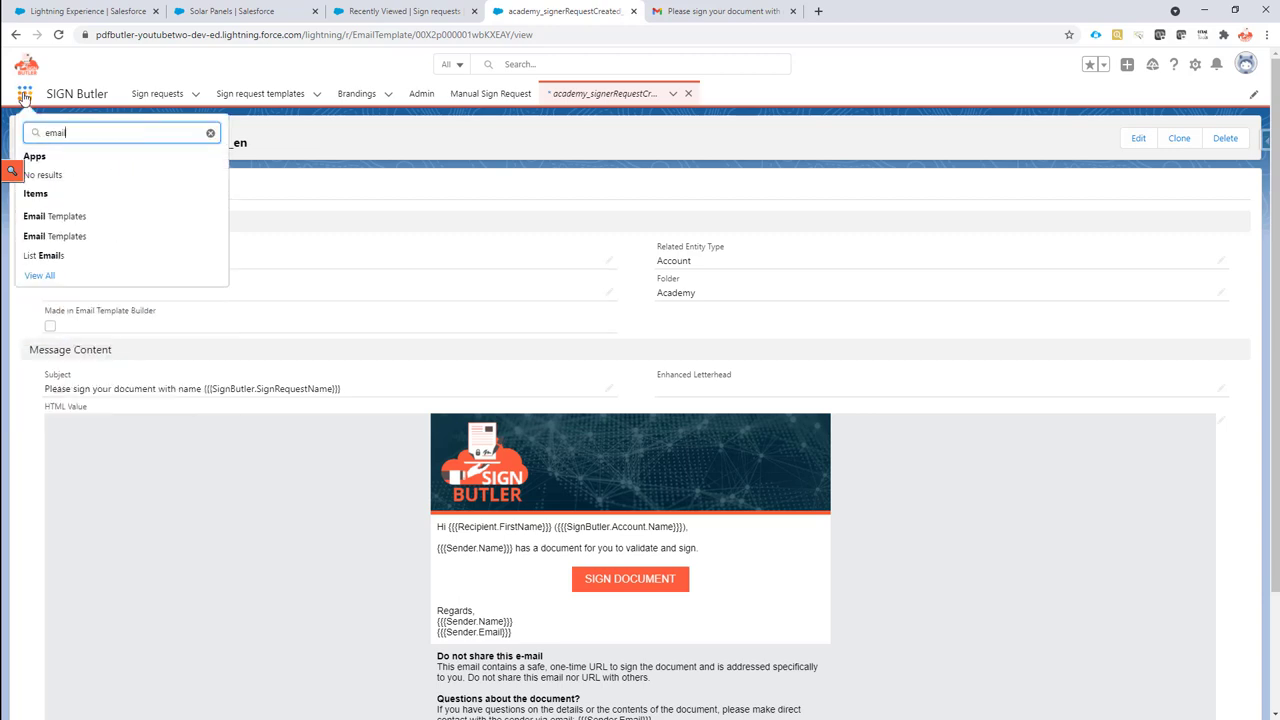
click(74, 217)
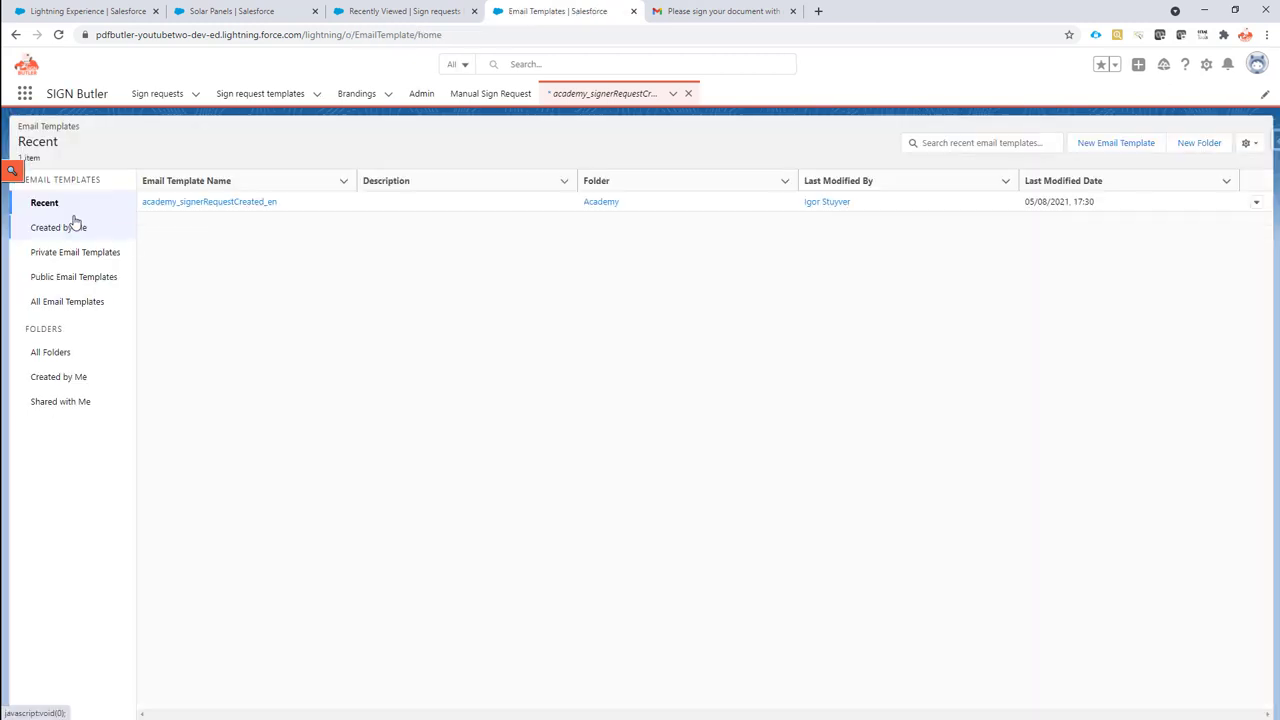
click(82, 358)
click(178, 202)
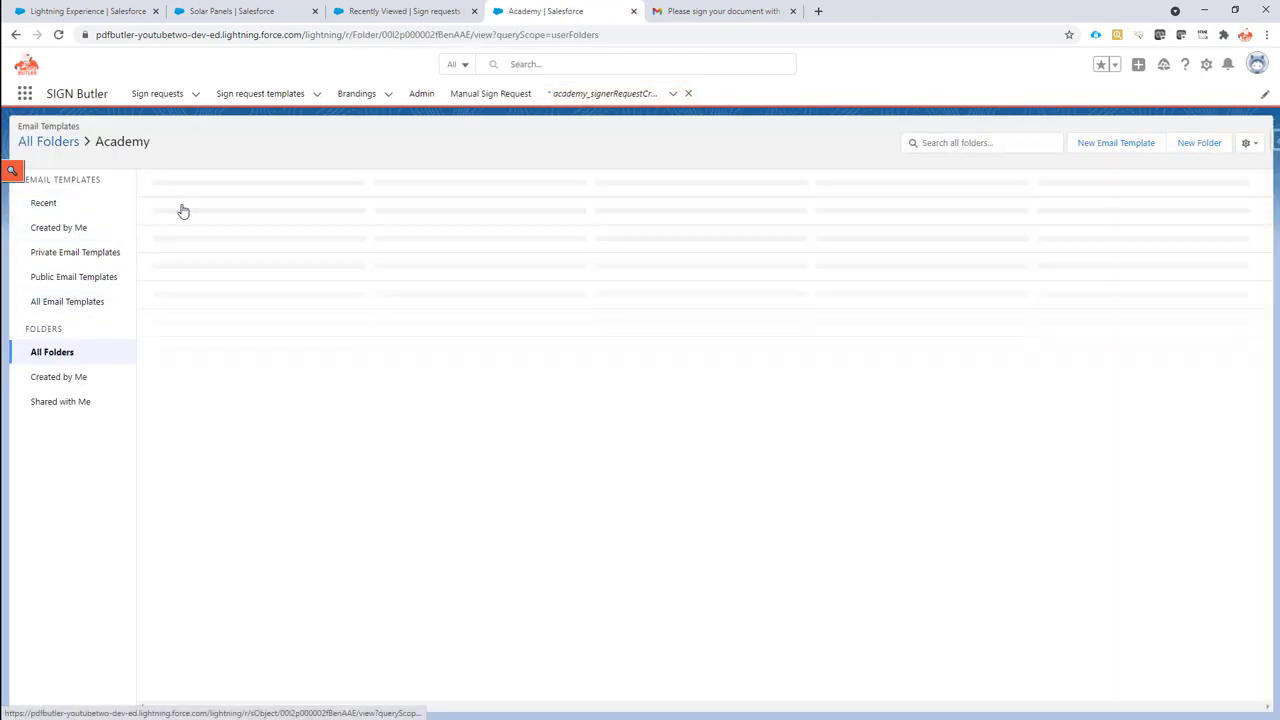
Step: Try to share the Academy folder from all folders with Integration User at View access, and close the sharing settings
click(45, 352)
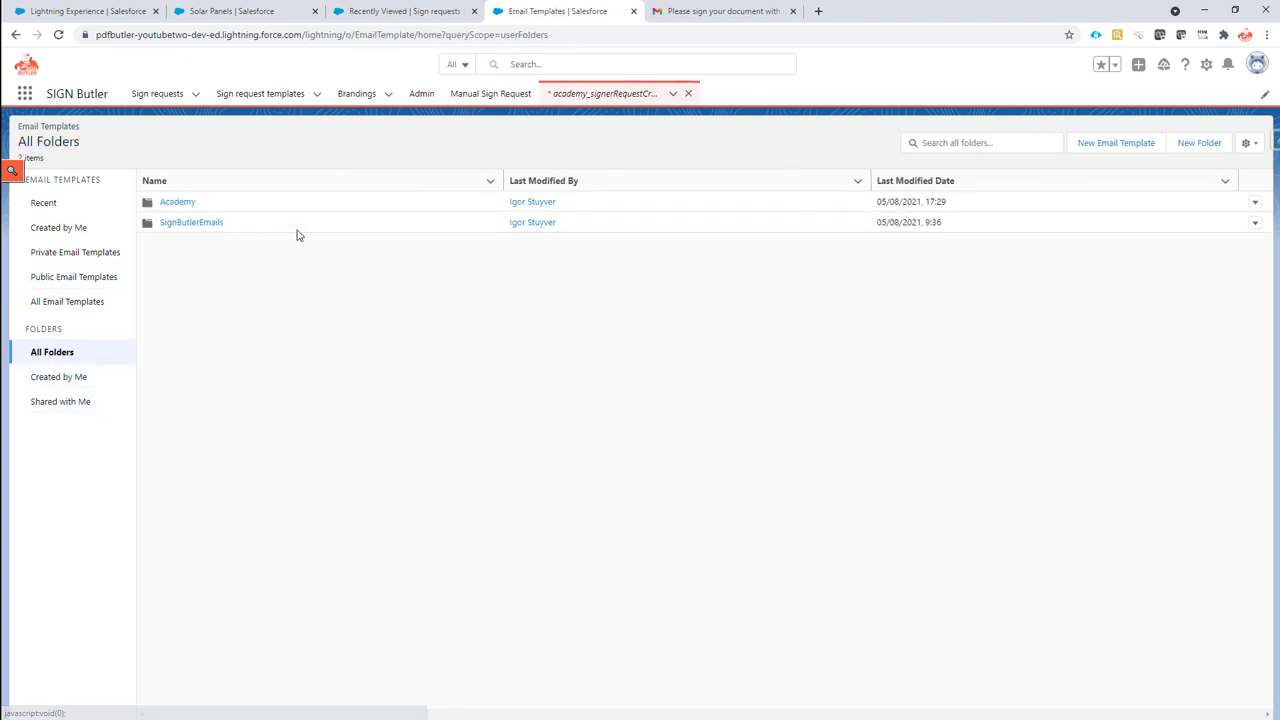
click(1255, 203)
click(1240, 224)
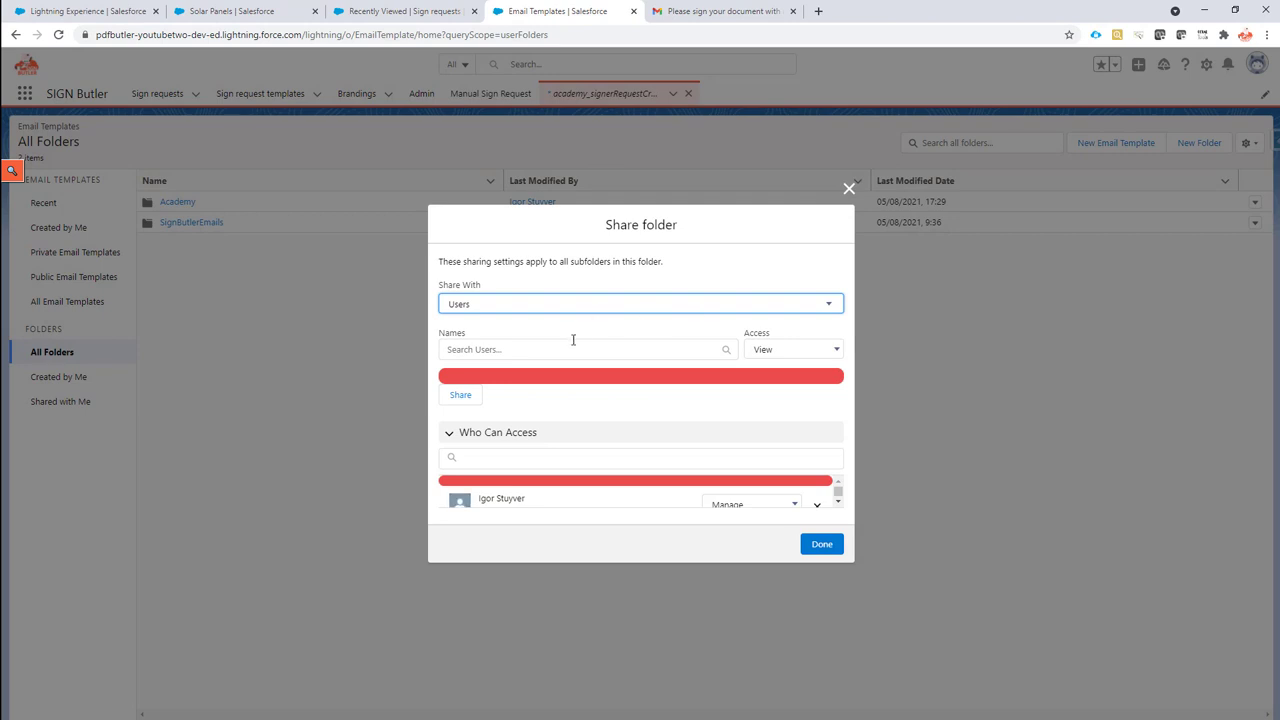
click(572, 342)
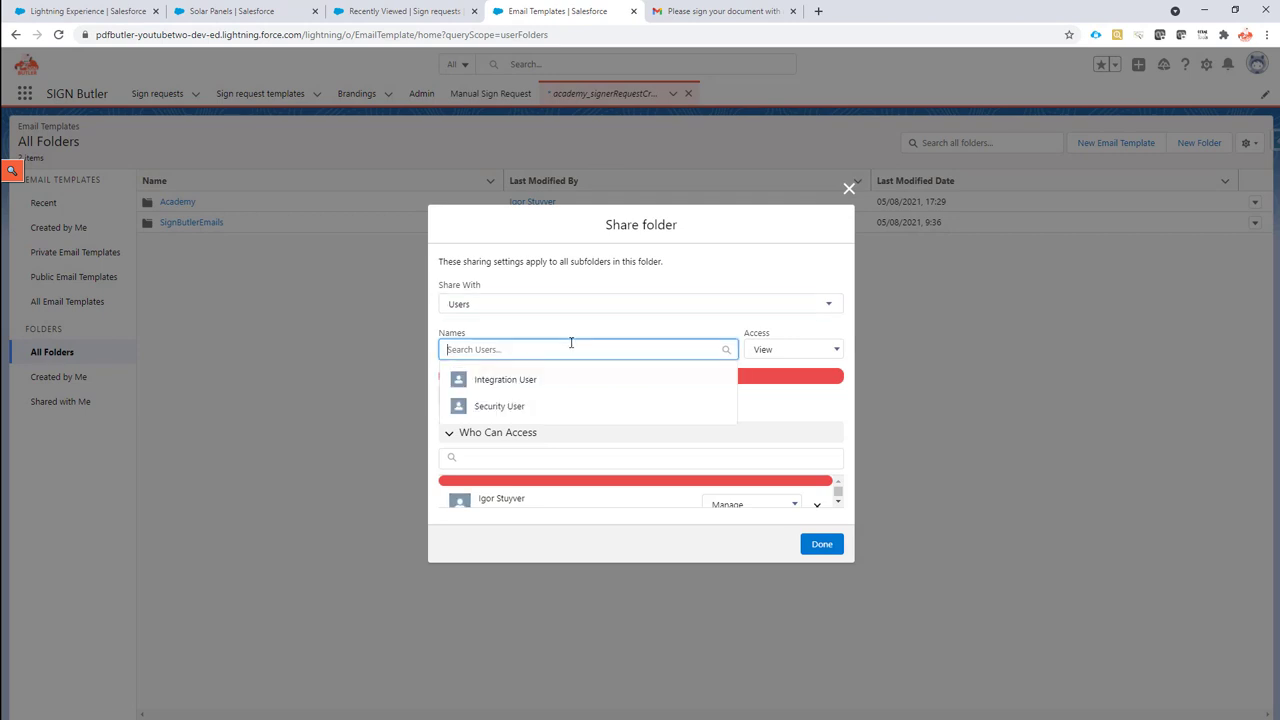
text(igor)
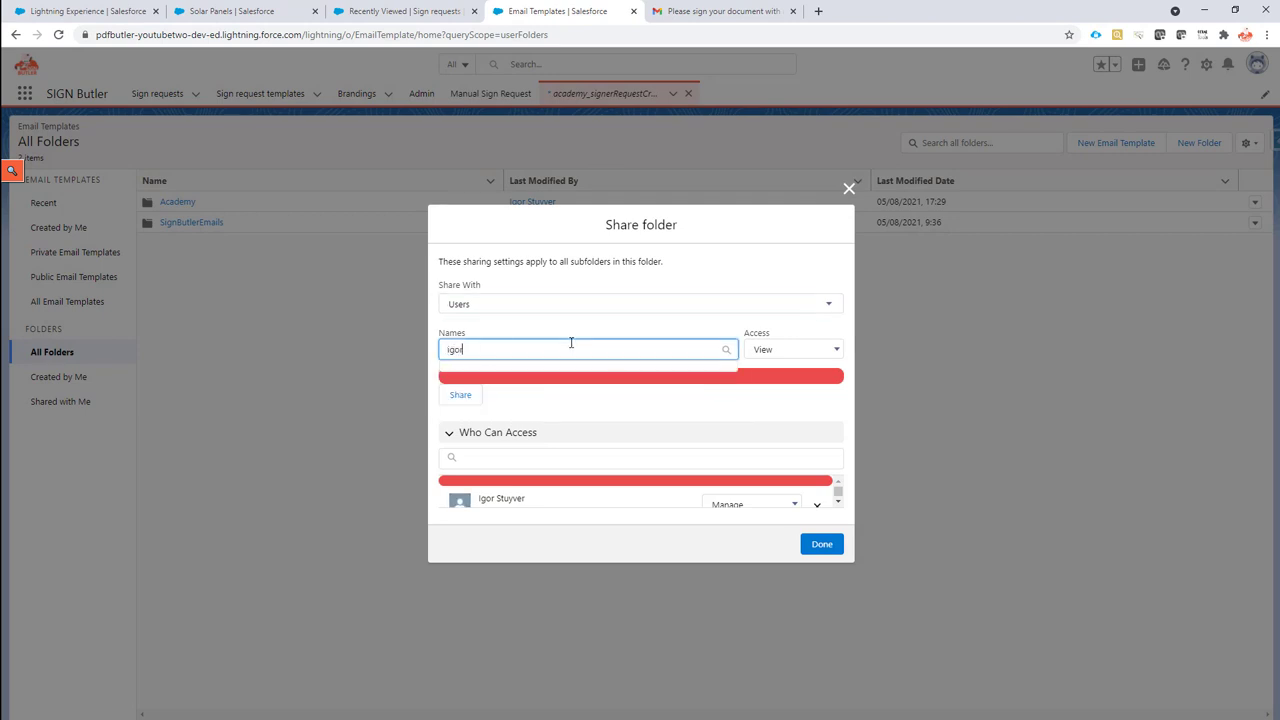
key(BackSpace)
key(BackSpace)
text(i)
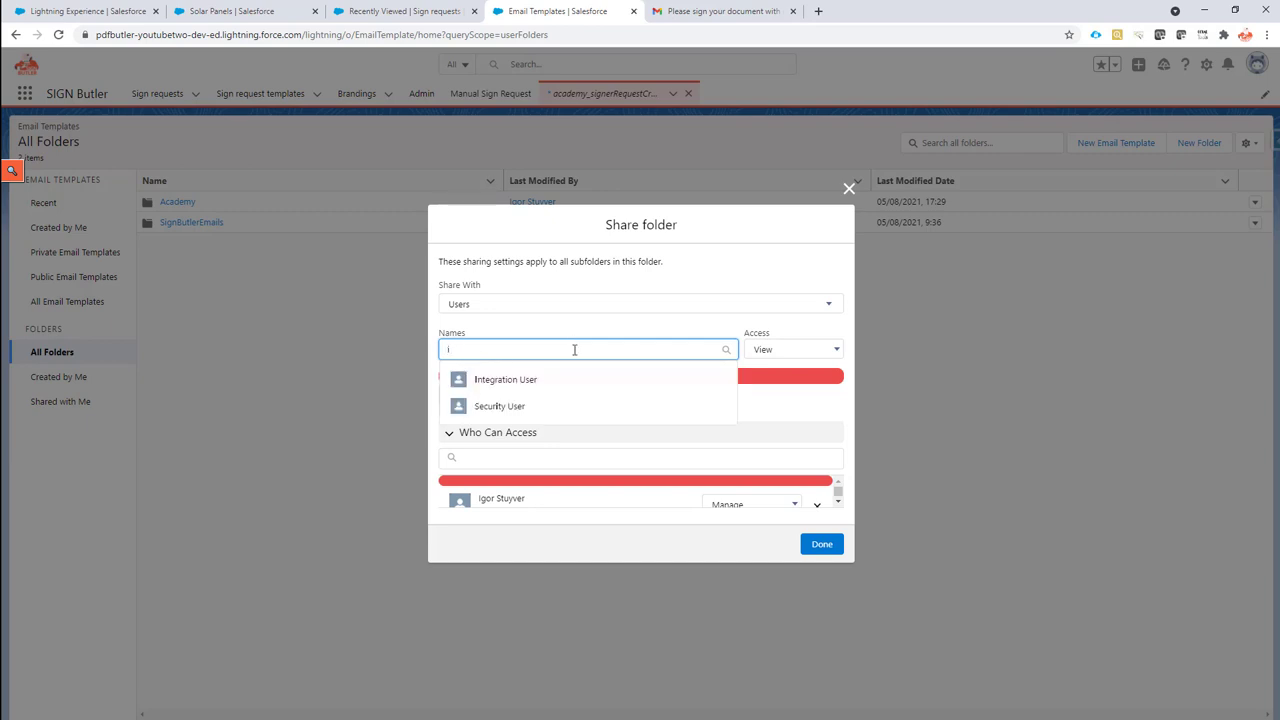
click(573, 380)
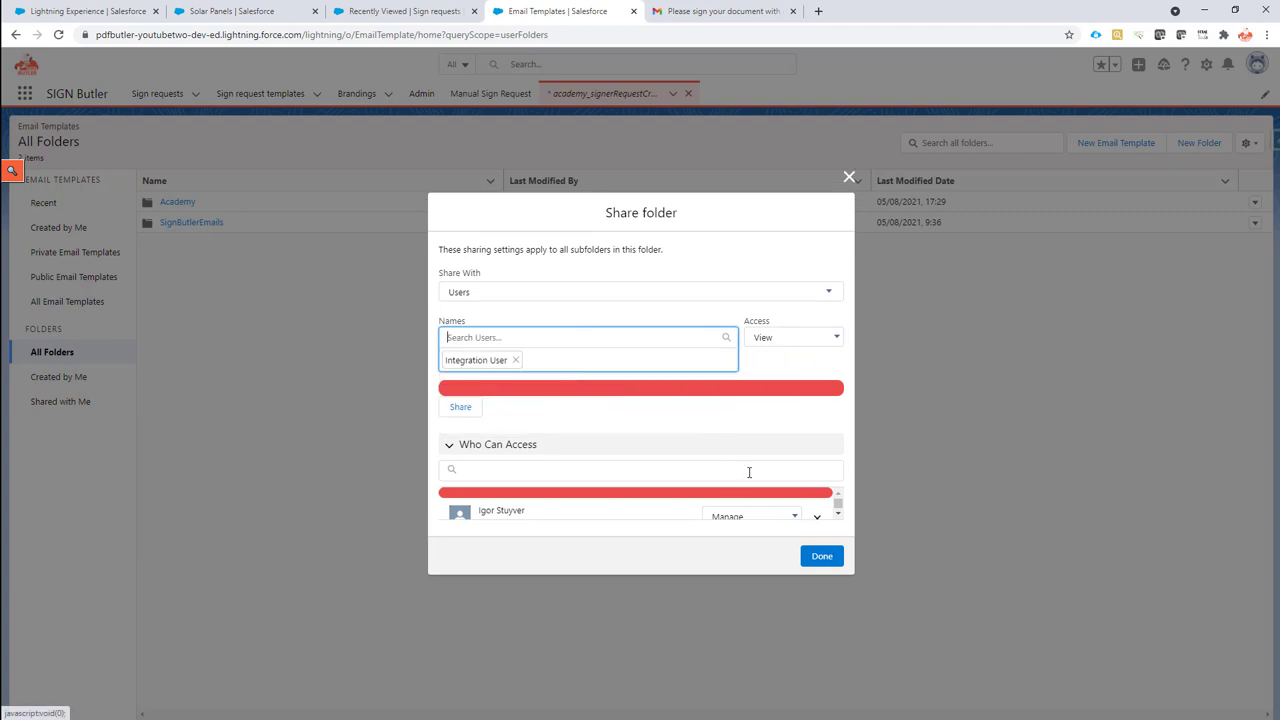
click(823, 556)
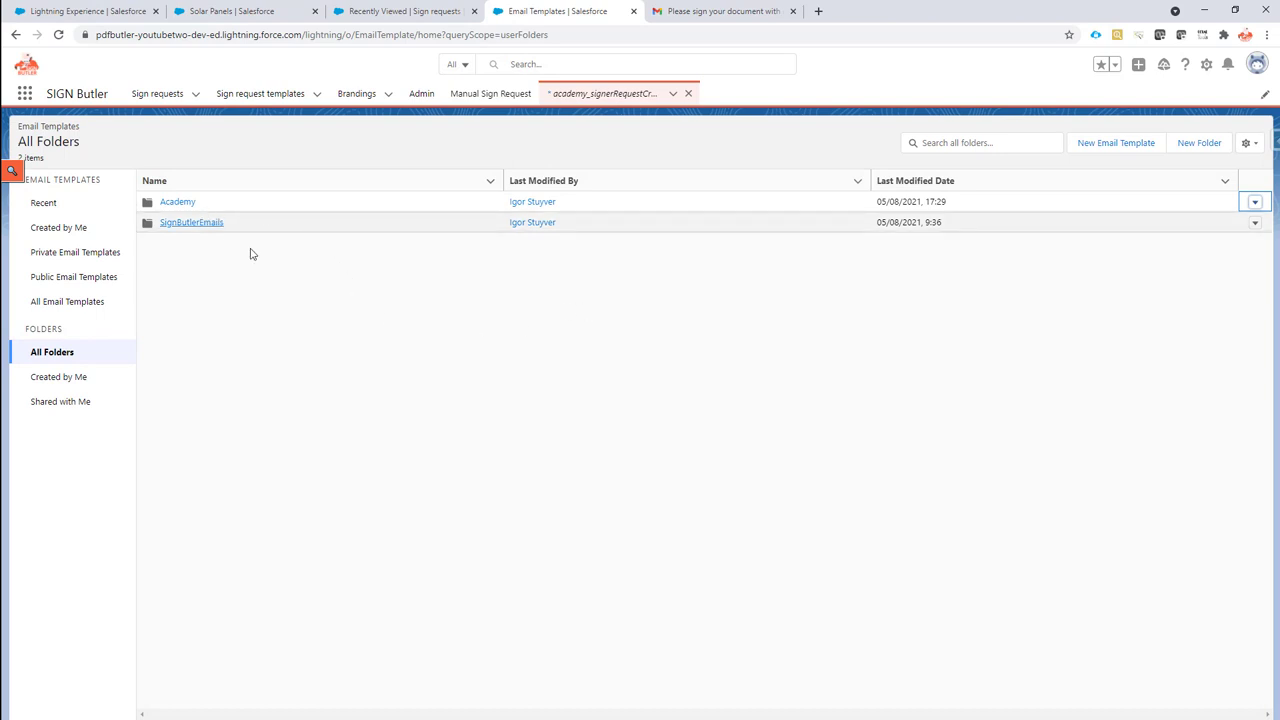
Step: Look inside the Academy email template folder, and open the Single Signer sign request template for editing
click(165, 203)
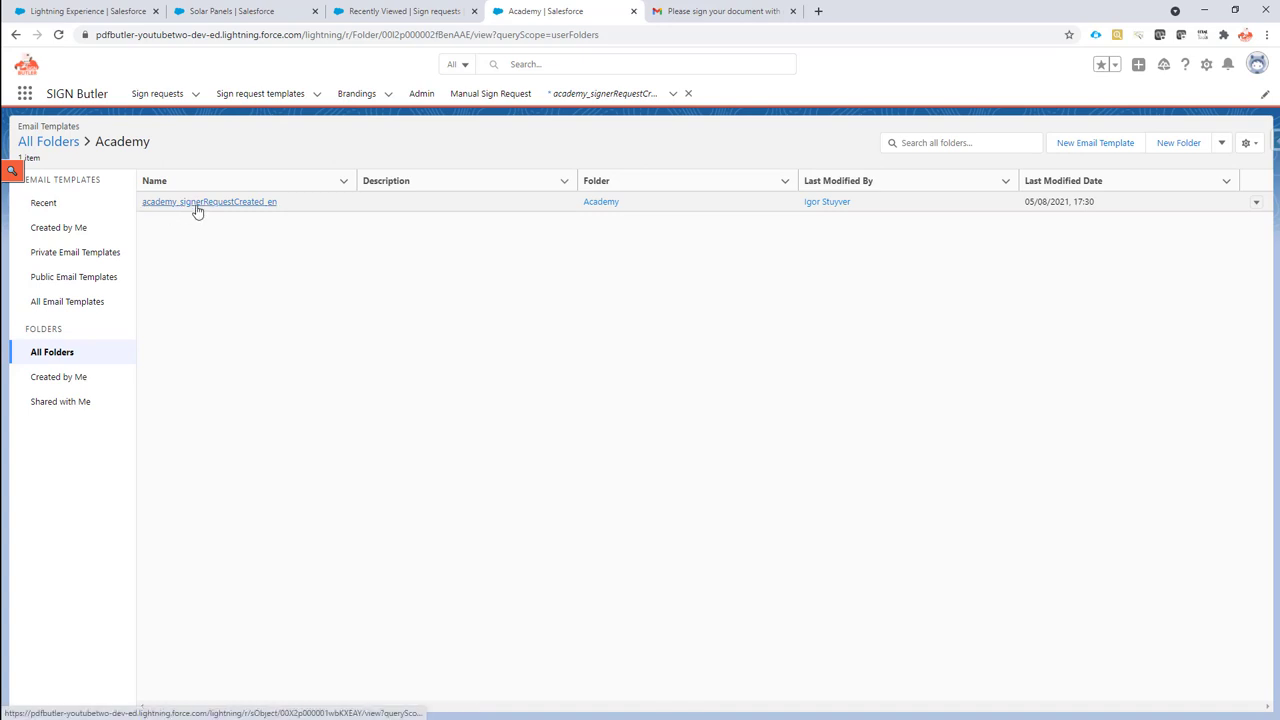
click(379, 14)
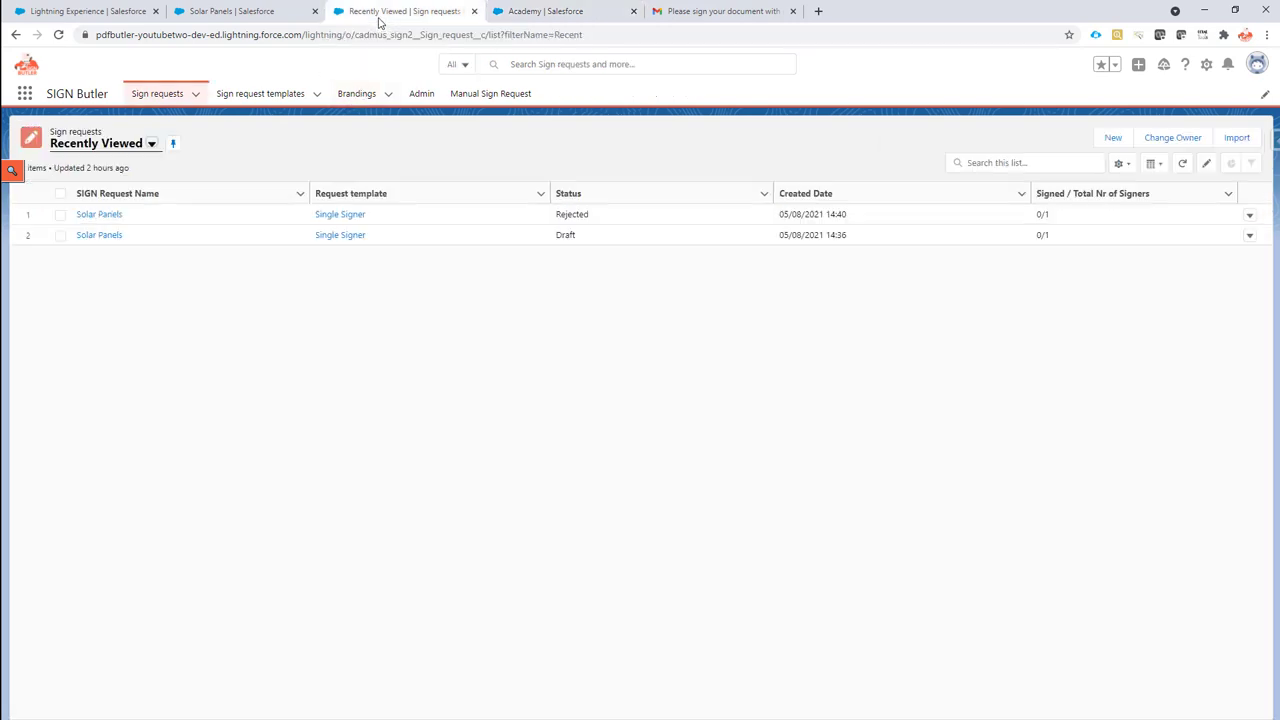
click(253, 97)
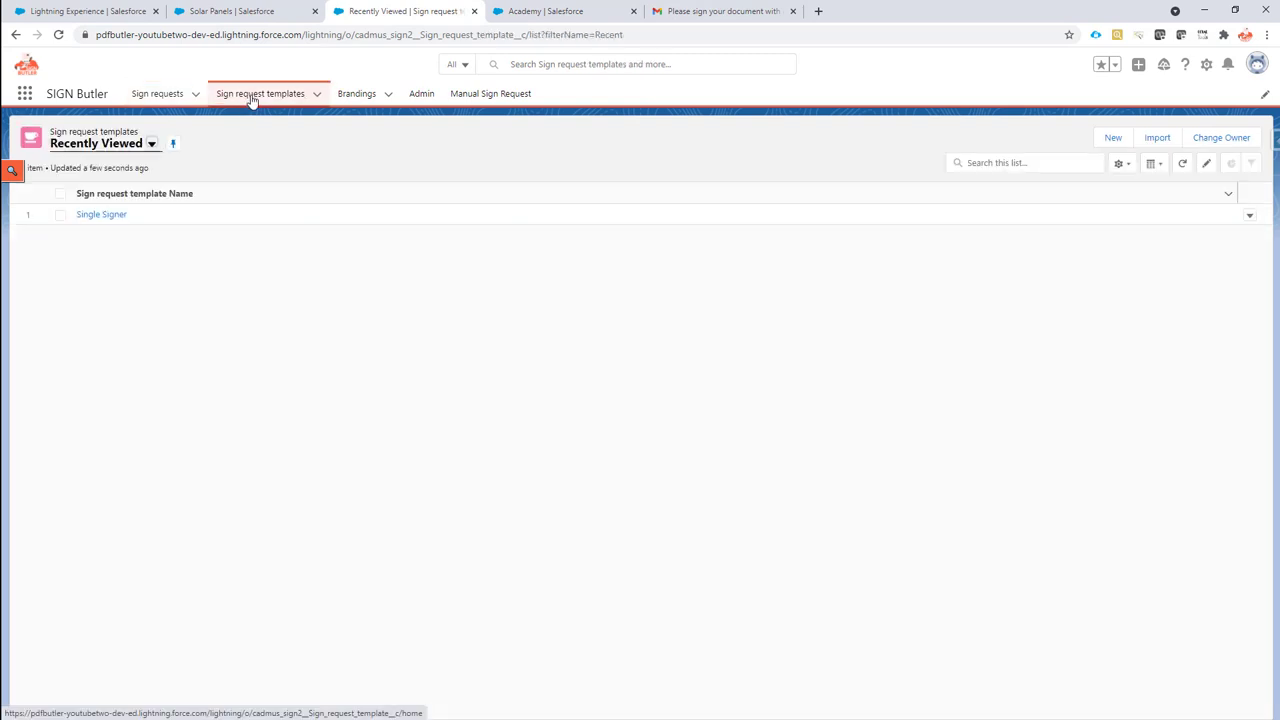
click(110, 217)
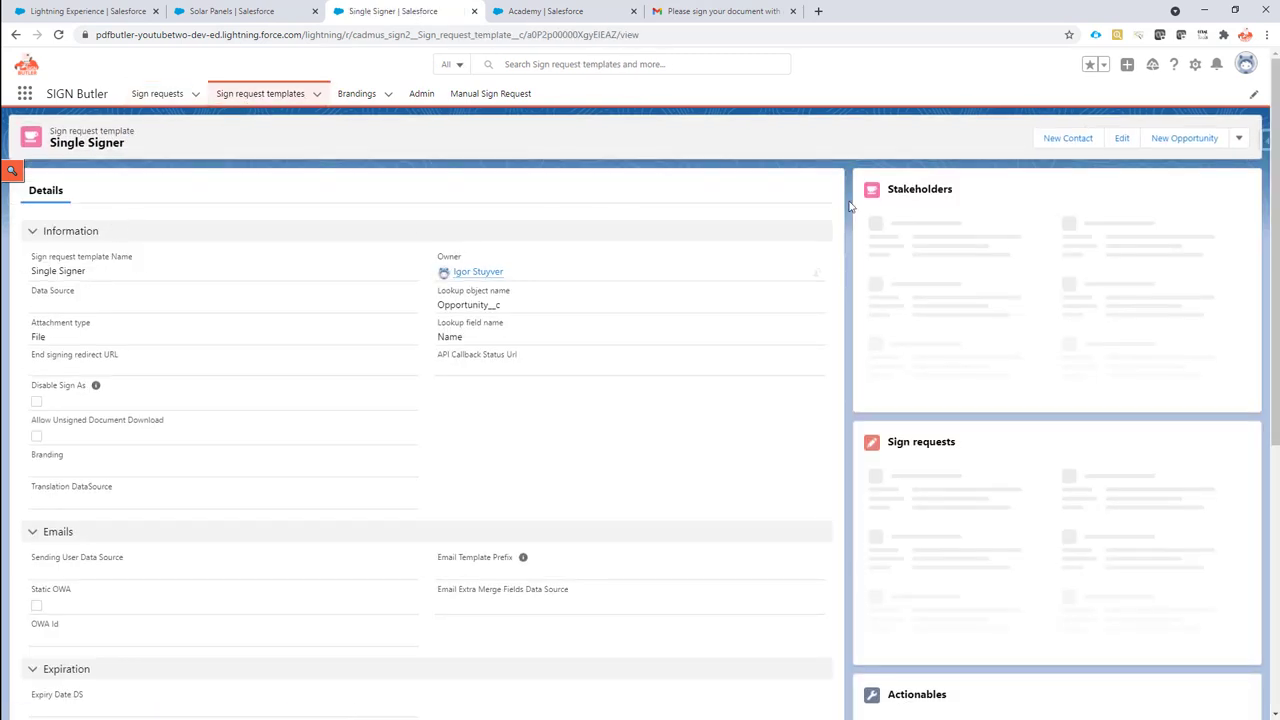
click(1122, 139)
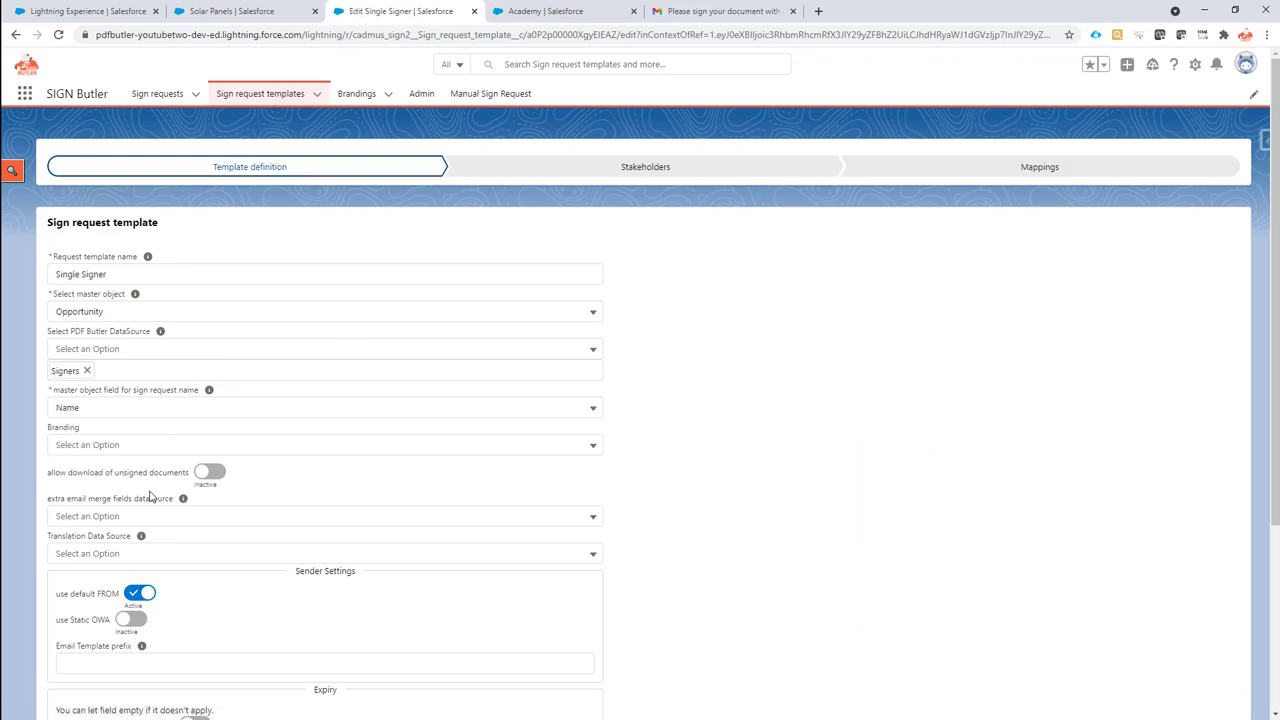
Step: Set the Single Signer template's email template prefix to academy and compare it with the template name in the Academy folder
scroll(152, 495, down, 1)
click(145, 597)
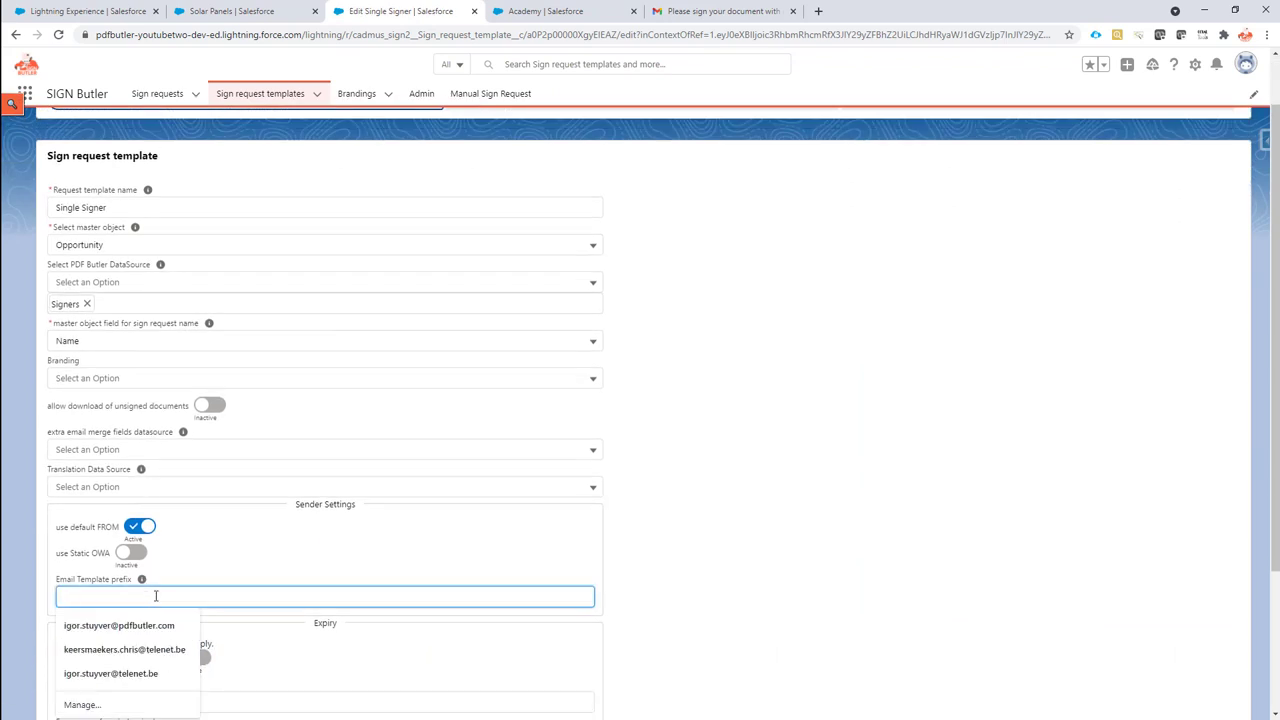
text(academy)
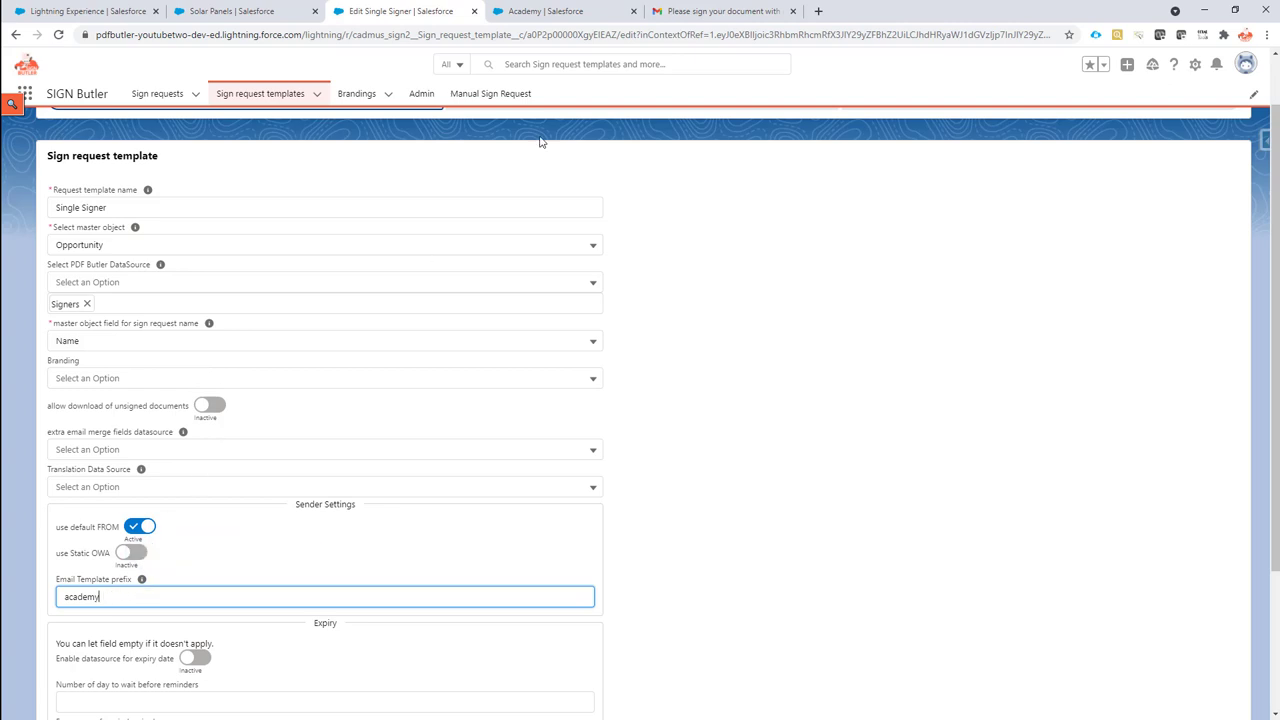
click(553, 14)
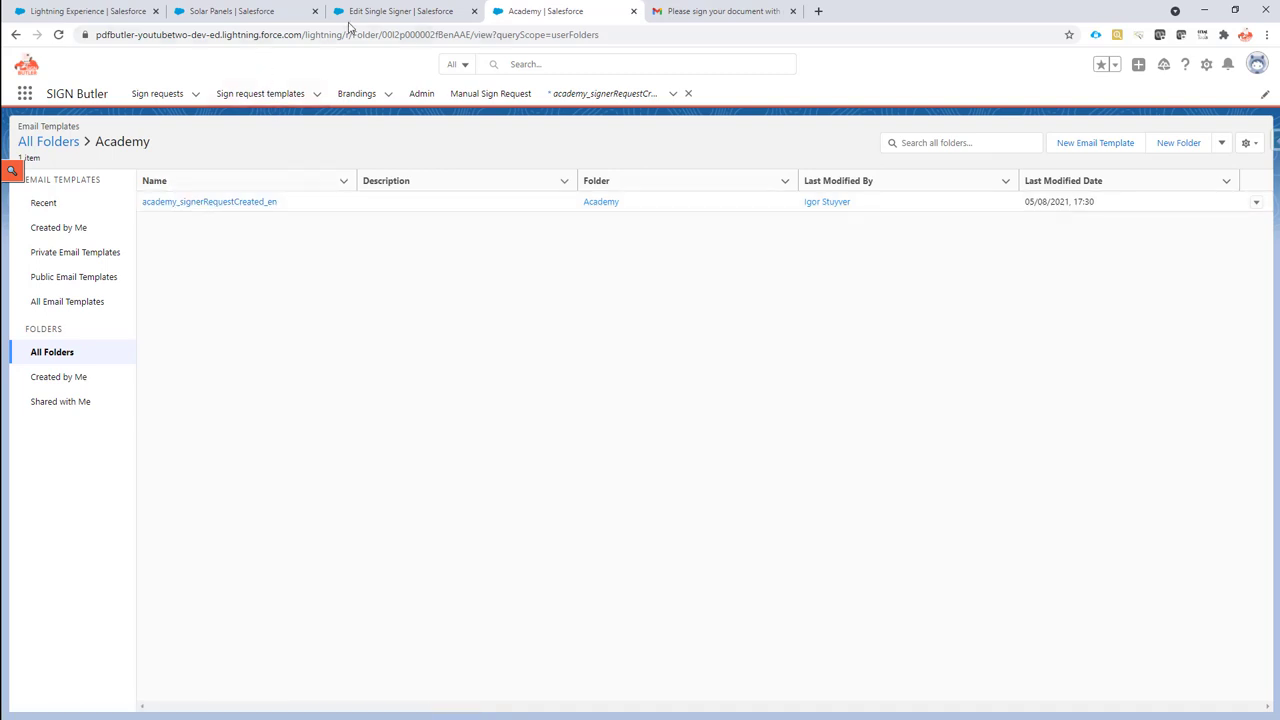
click(383, 16)
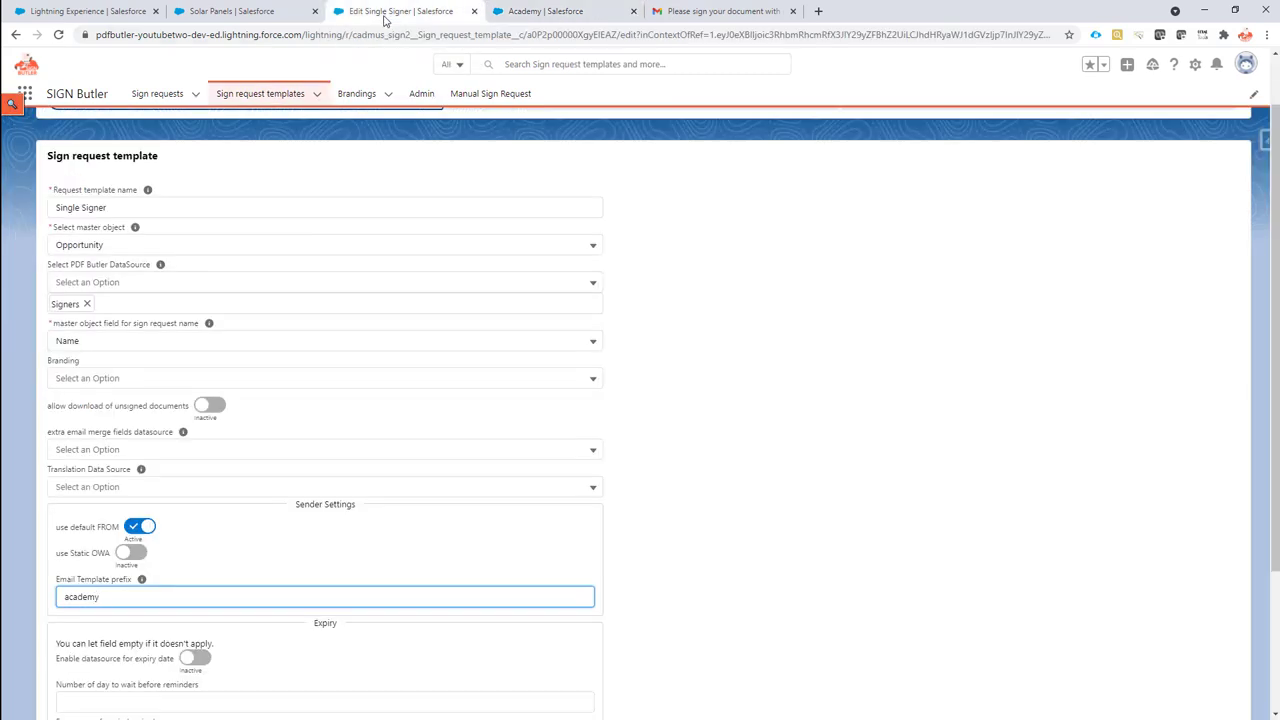
Step: Continue through the stakeholders and file mapping stages unchanged and submit the Single Signer template
scroll(420, 330, down, 2)
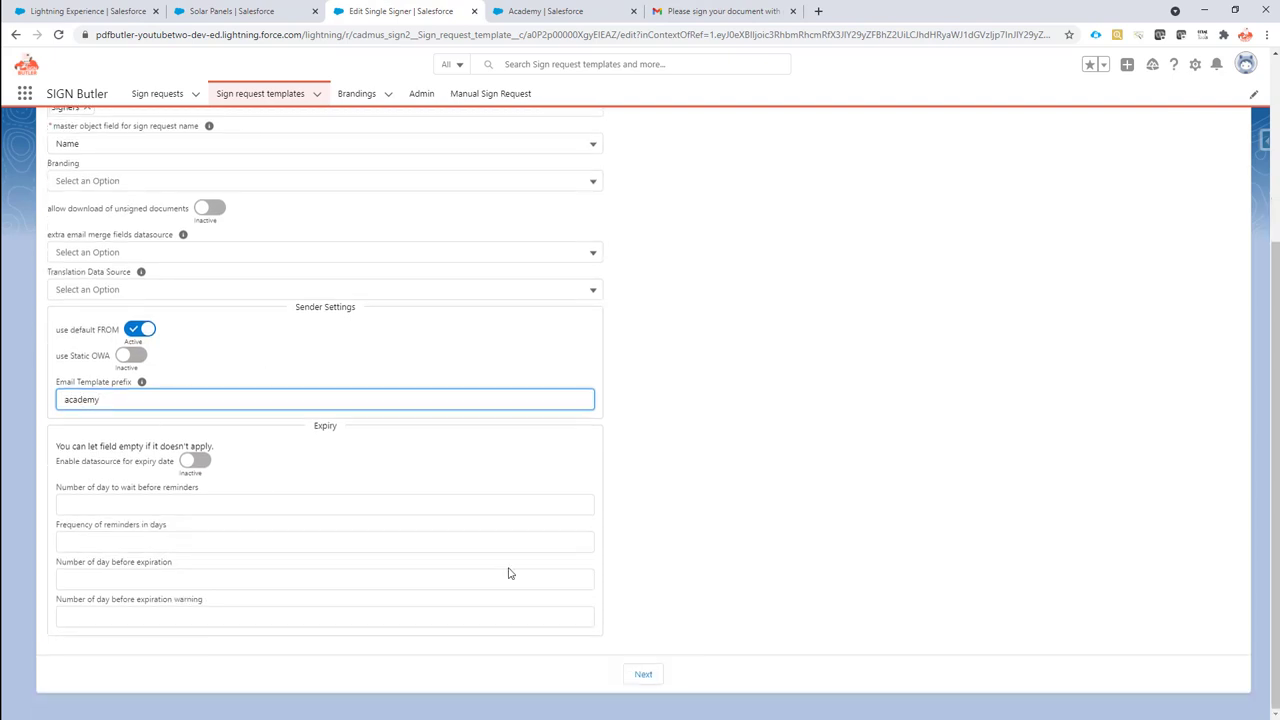
click(641, 674)
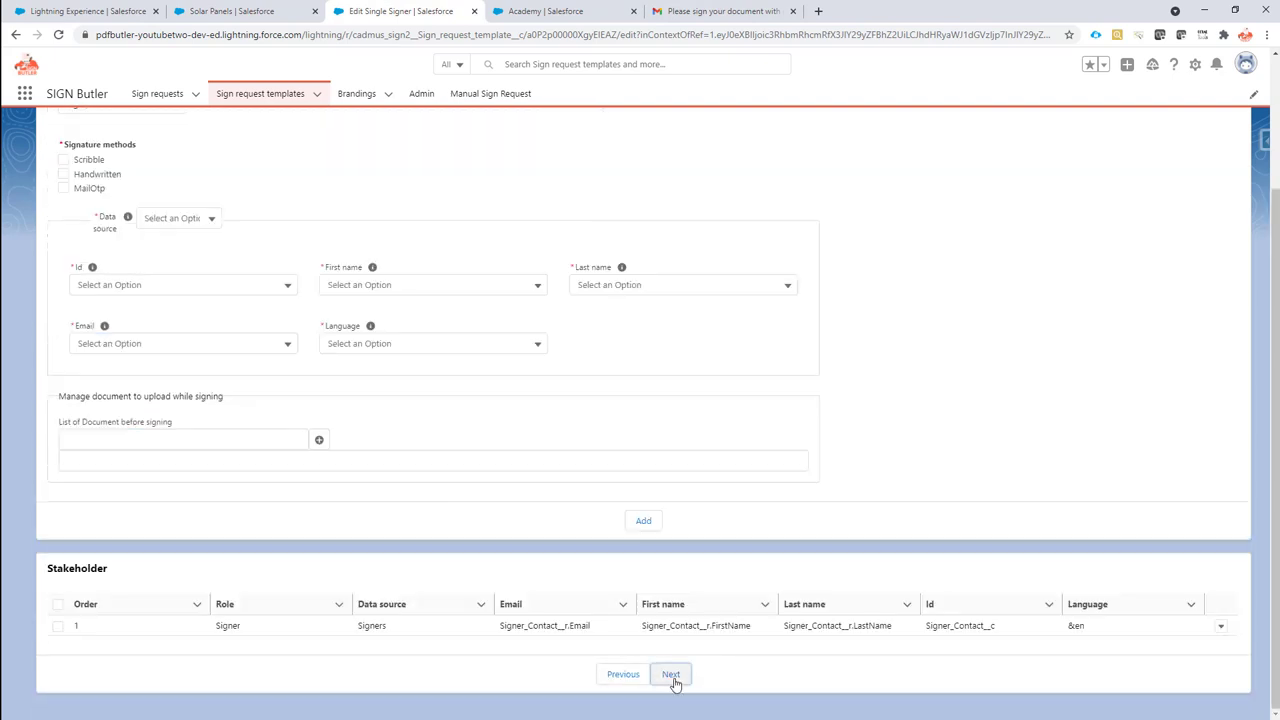
click(672, 677)
click(694, 371)
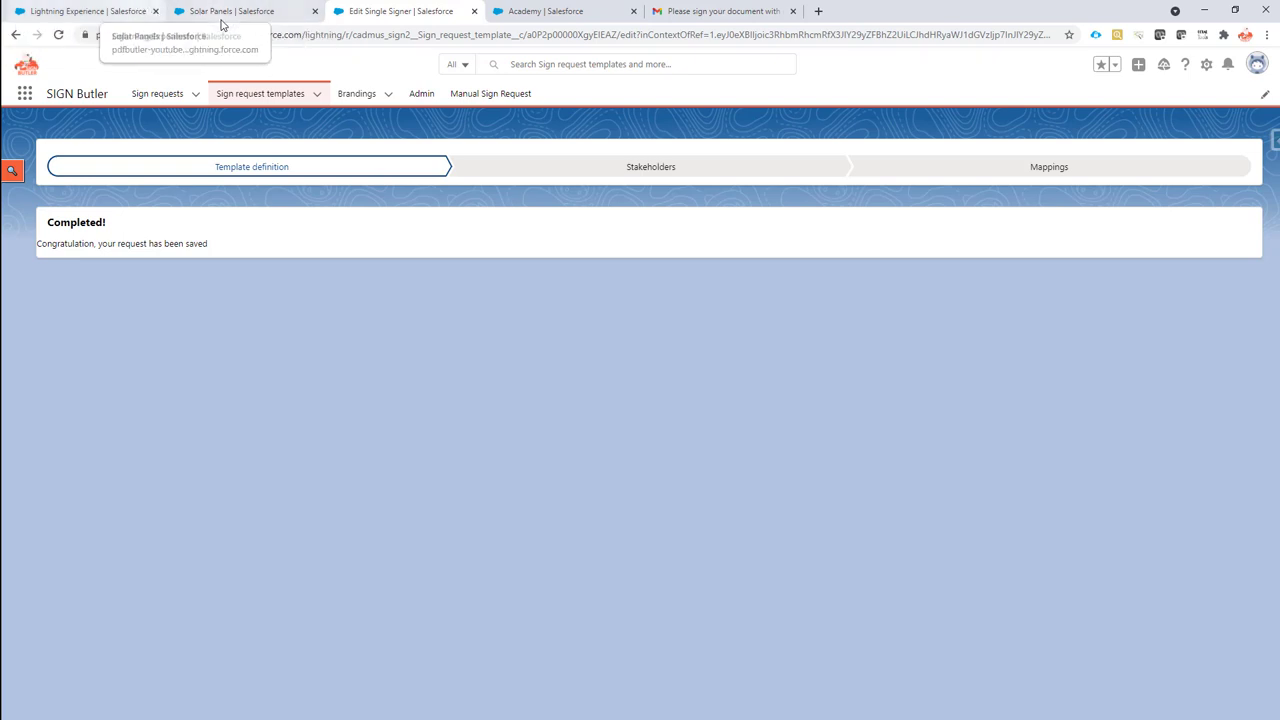
Step: Glance at the Solar Panels opportunity, and reopen the Single Signer sign request template for editing
click(222, 14)
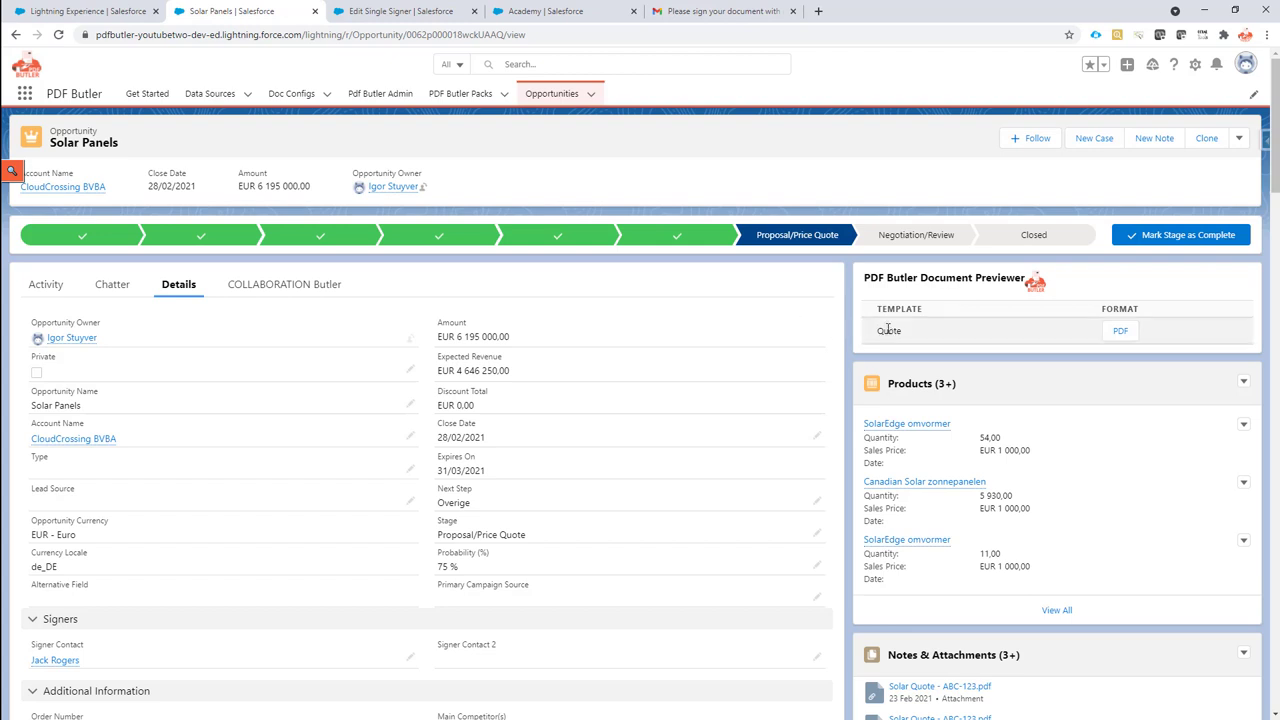
click(413, 11)
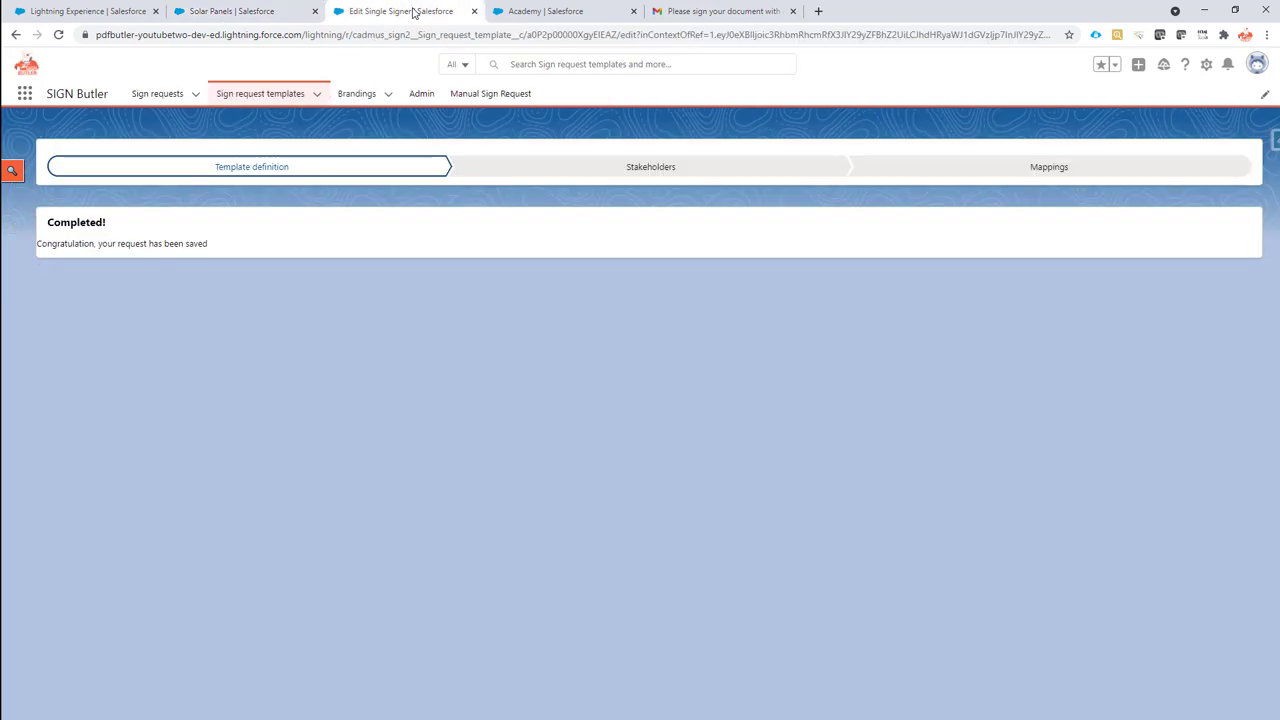
click(275, 94)
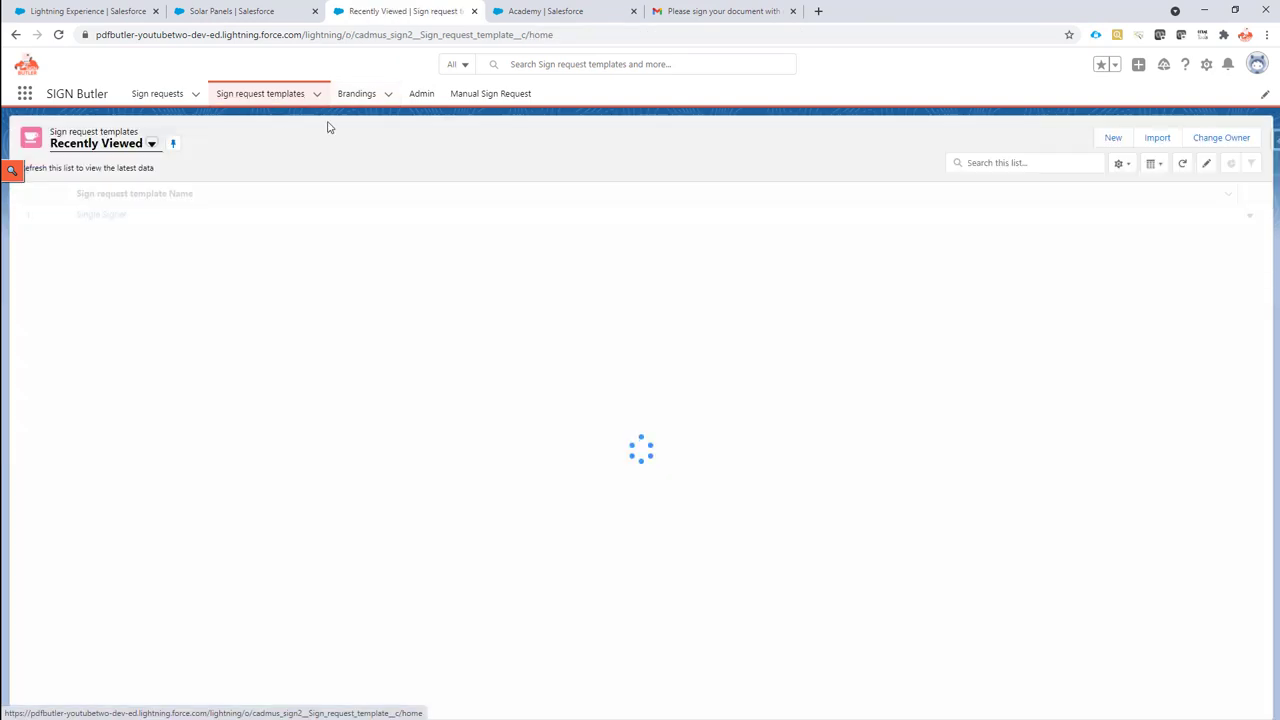
click(82, 216)
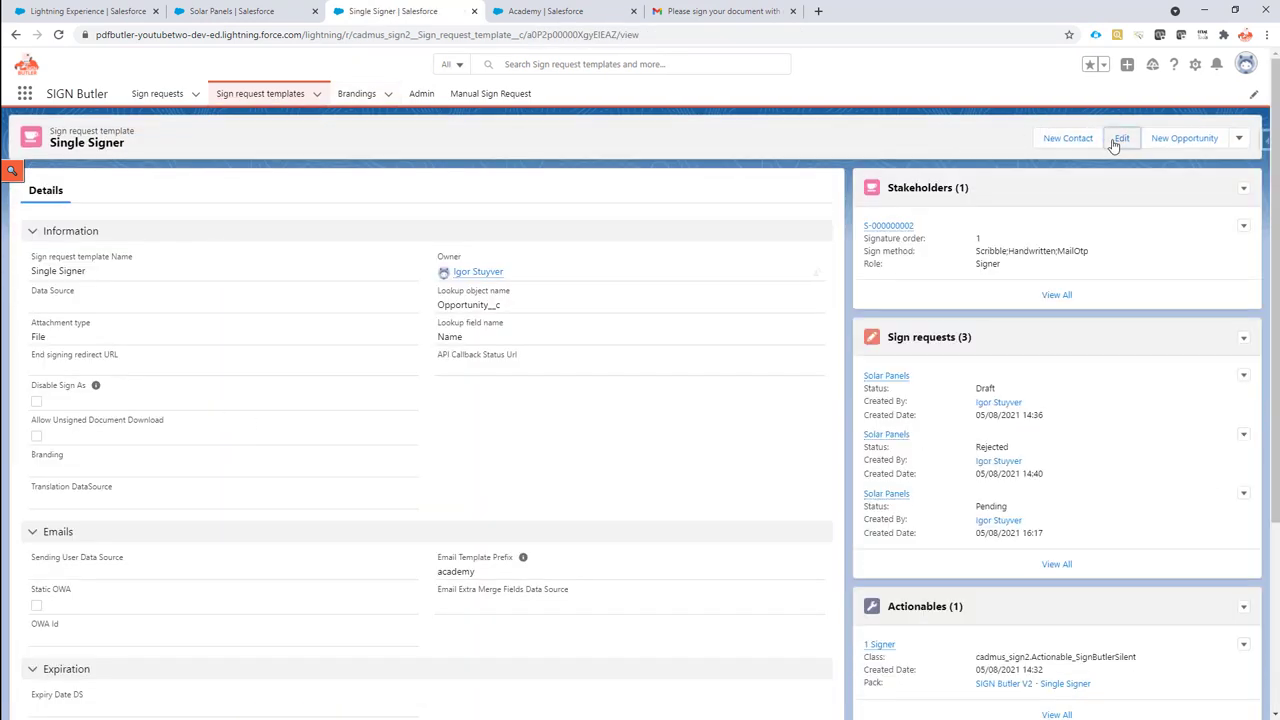
click(1120, 139)
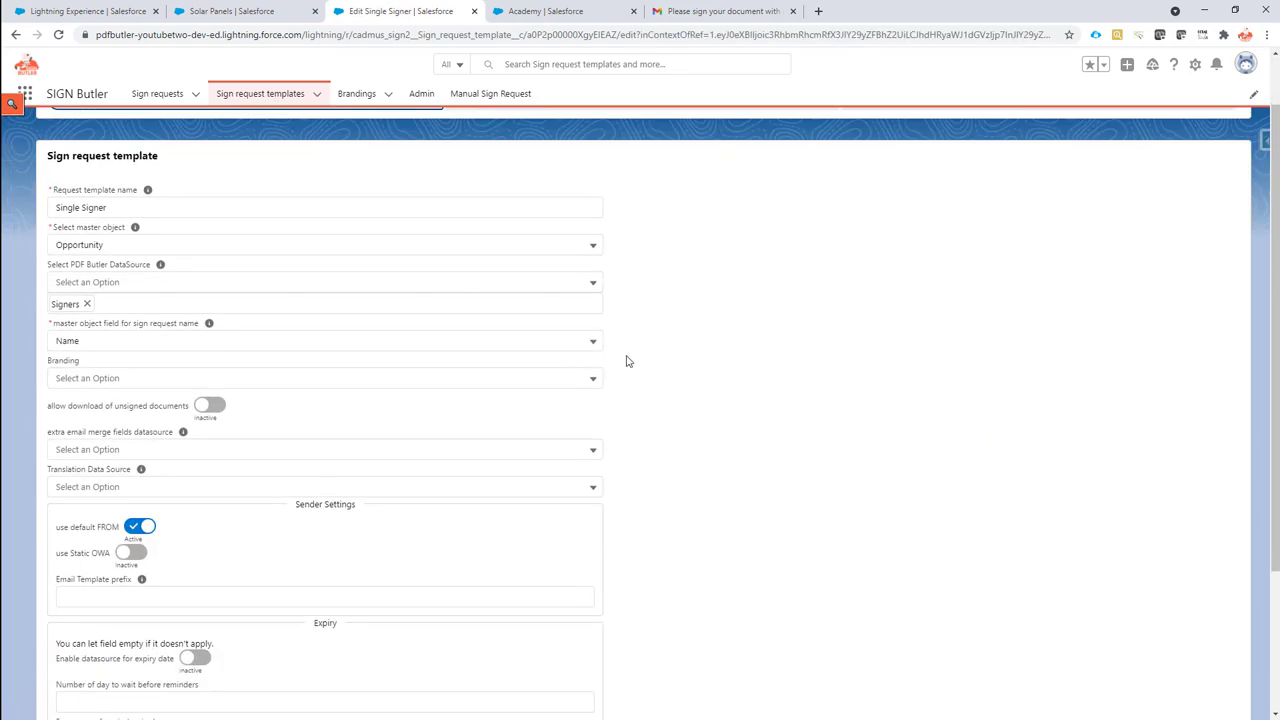
Step: Choose Sign Request Opp Data as the Single Signer template's extra email merge fields datasource
click(188, 449)
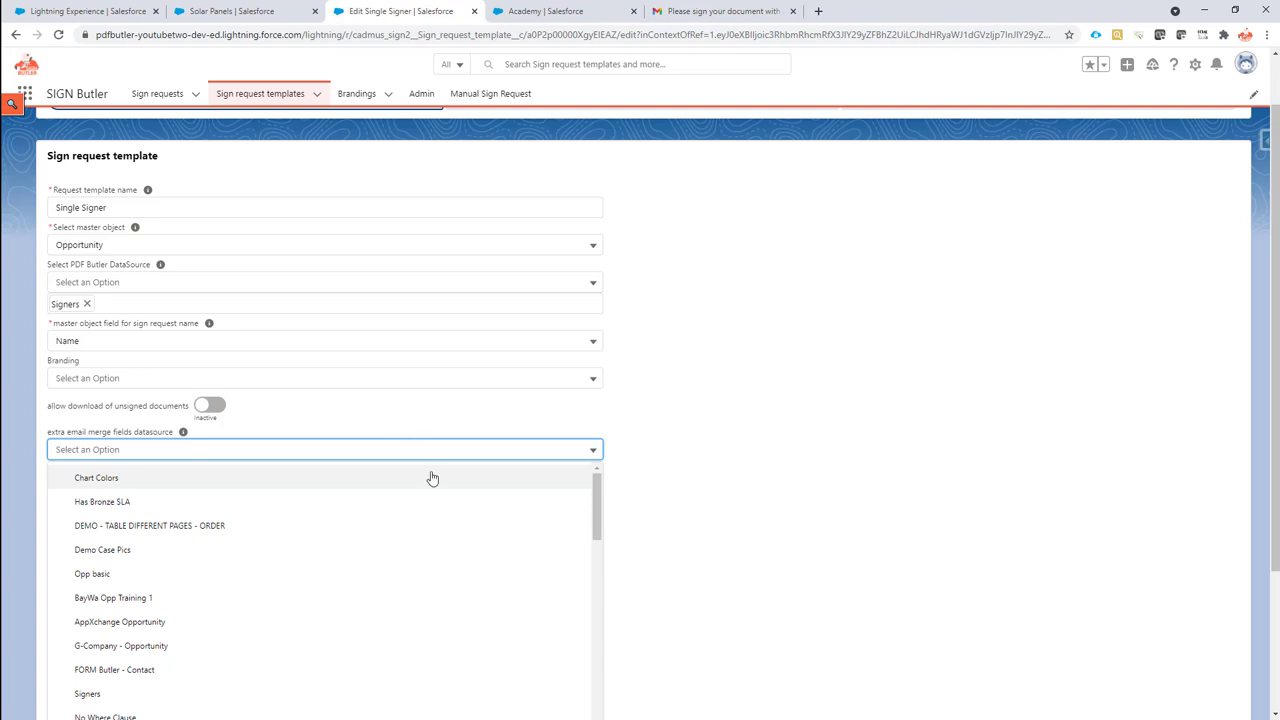
scroll(446, 503, down, 2)
scroll(700, 466, down, 1)
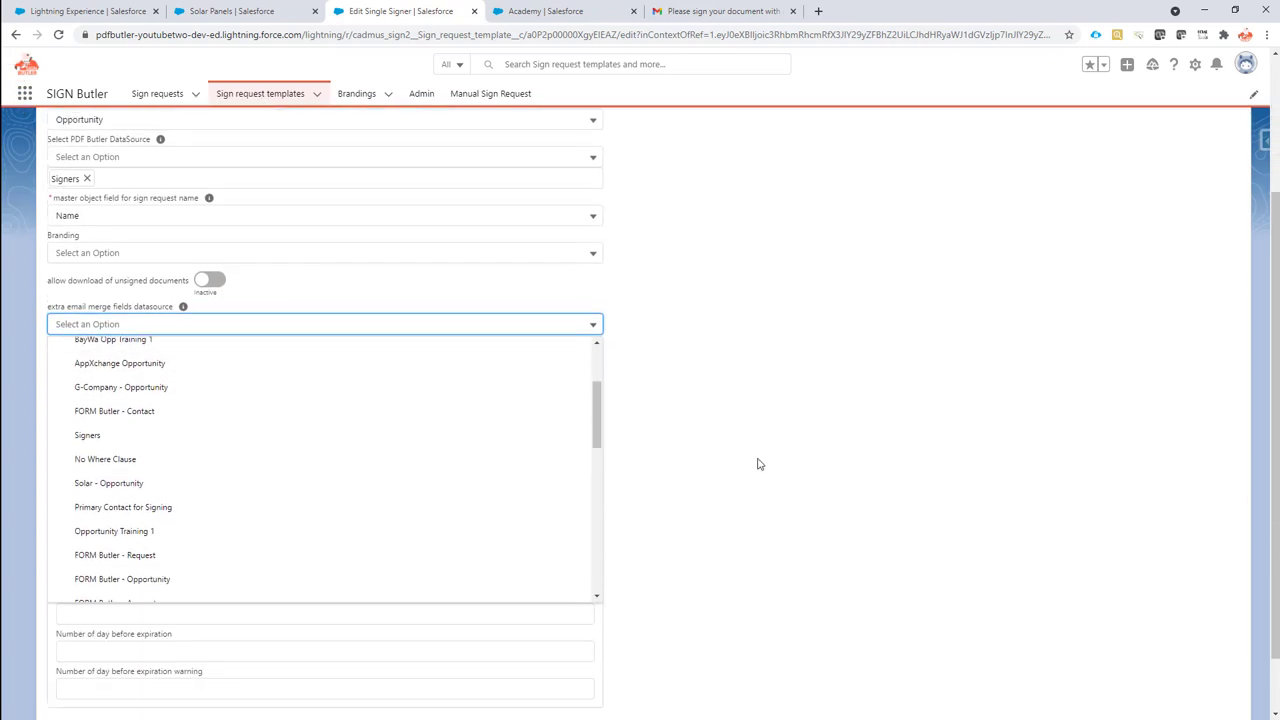
scroll(384, 421, up, 3)
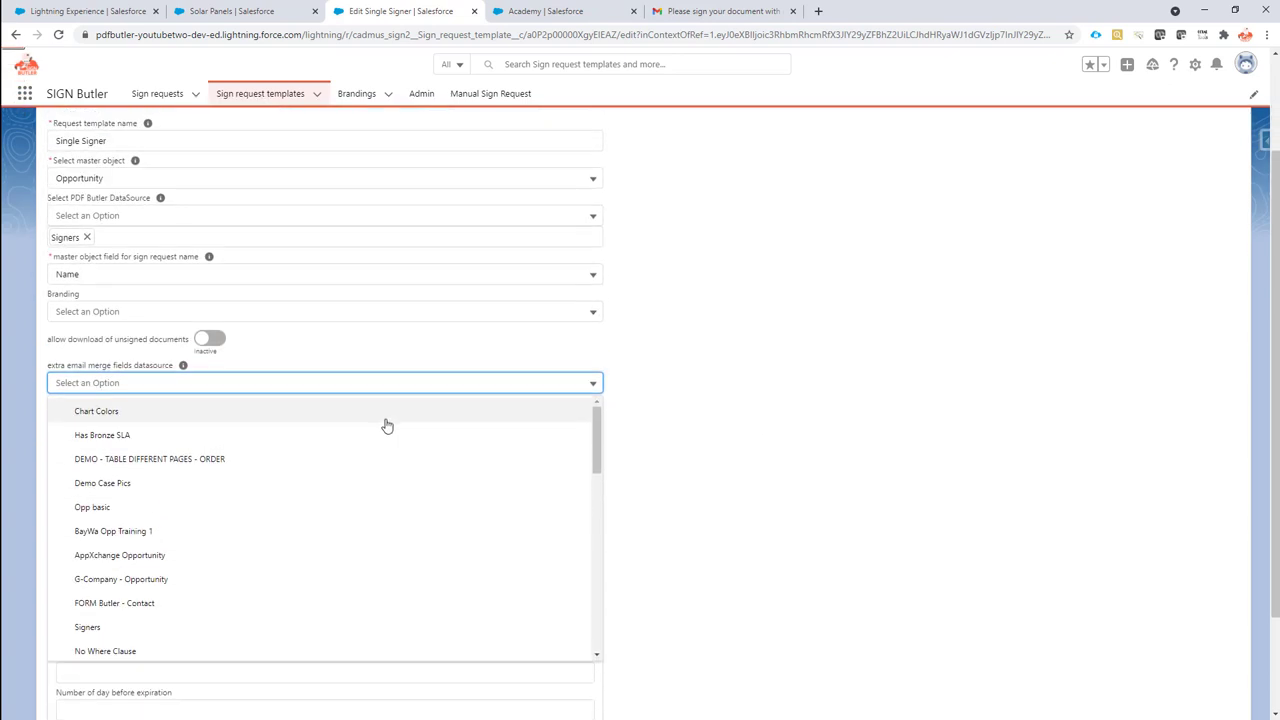
scroll(387, 424, down, 6)
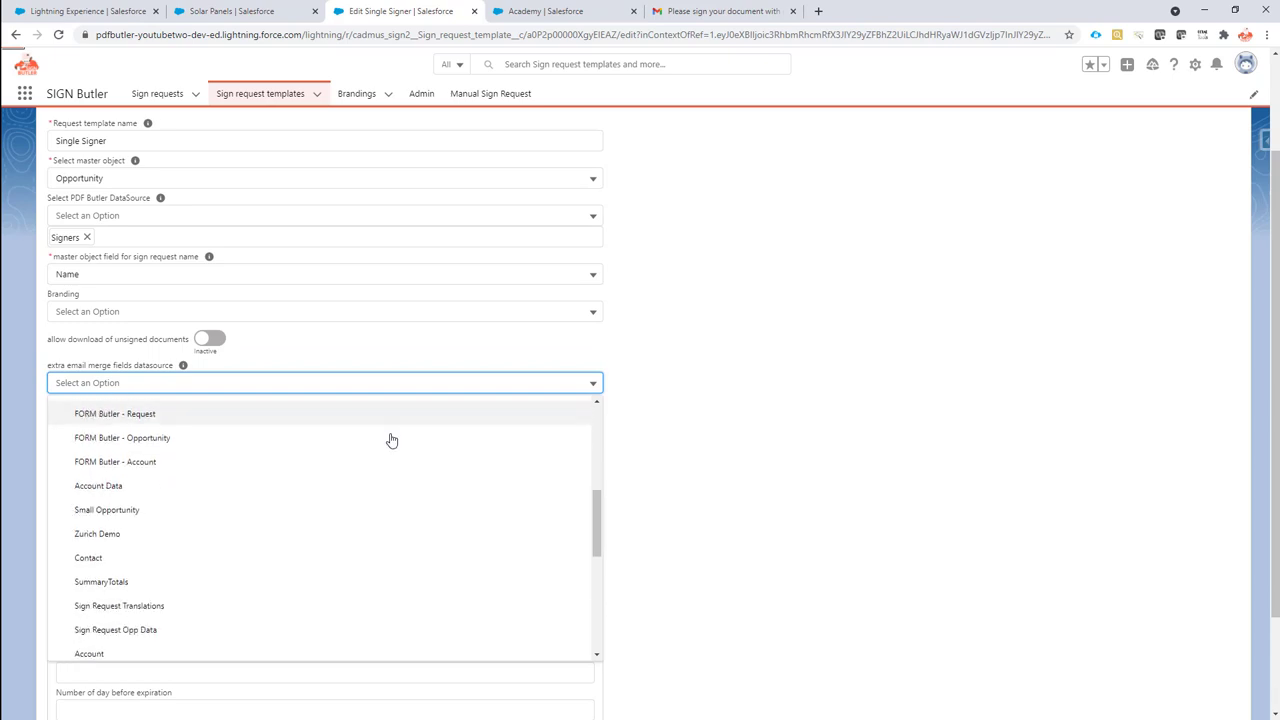
scroll(391, 442, down, 3)
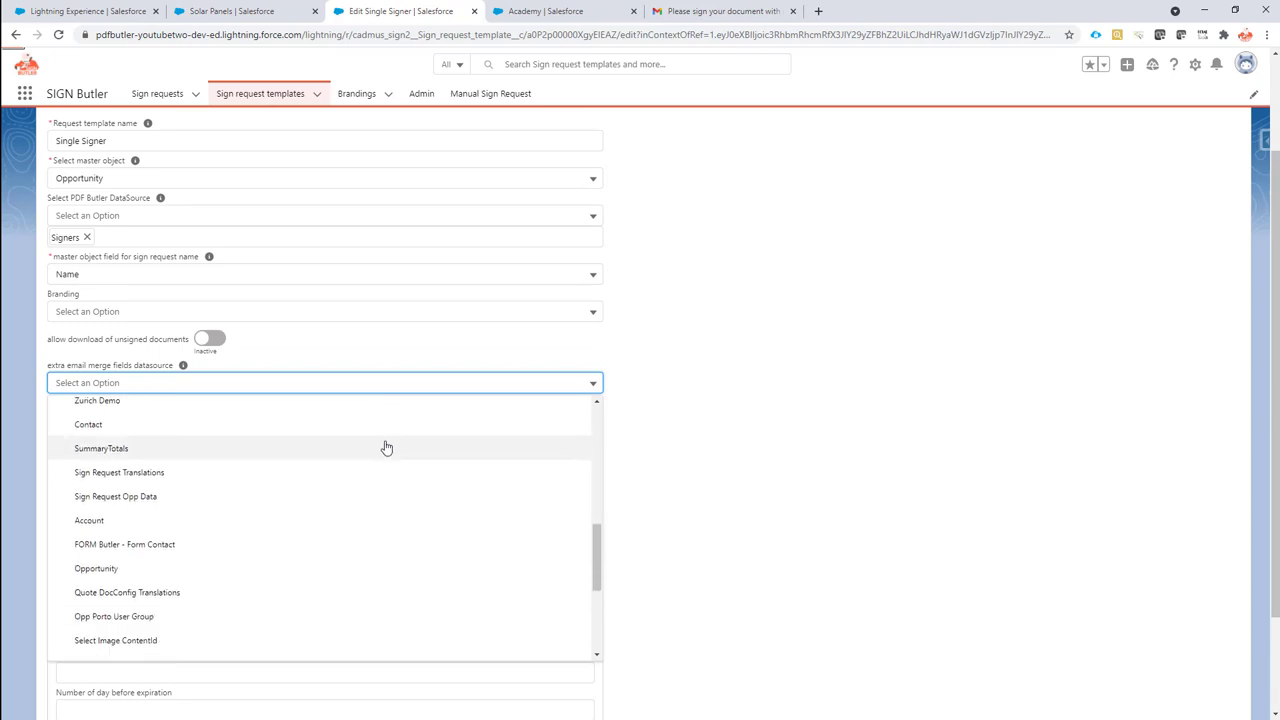
click(357, 501)
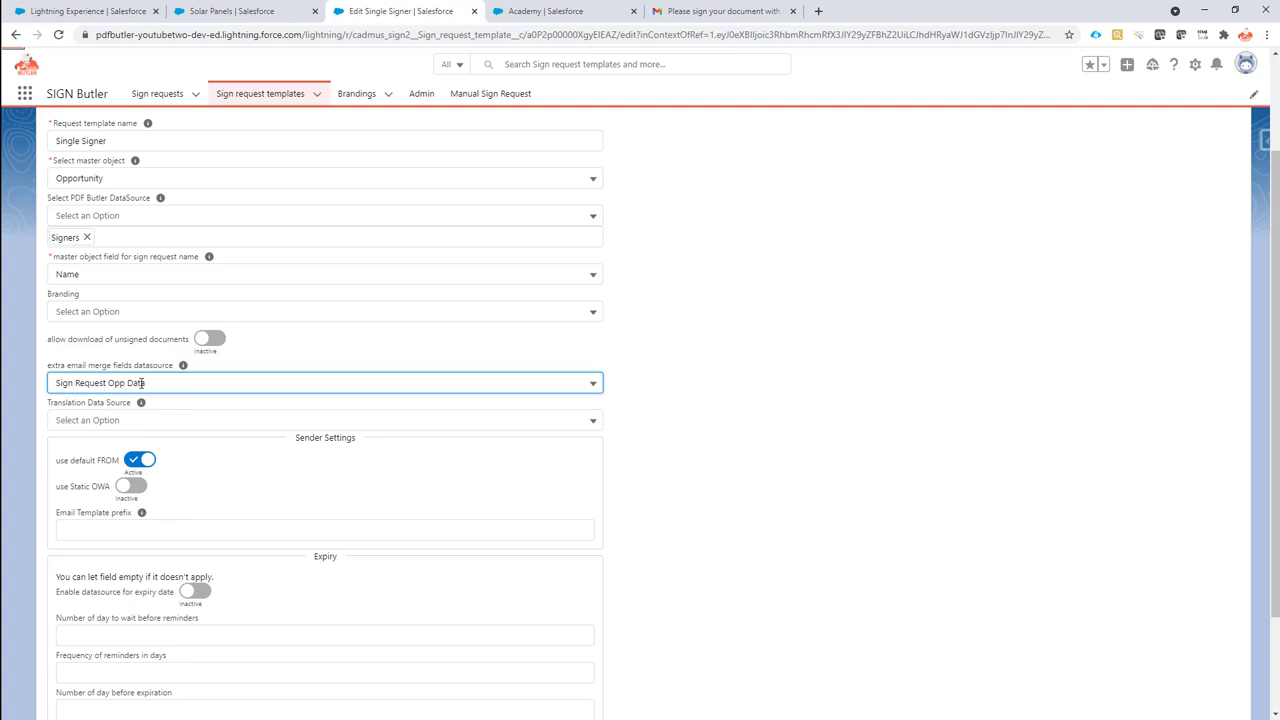
Step: Enter academy as the email template prefix again and submit the template through its remaining stages
scroll(195, 526, down, 2)
click(166, 461)
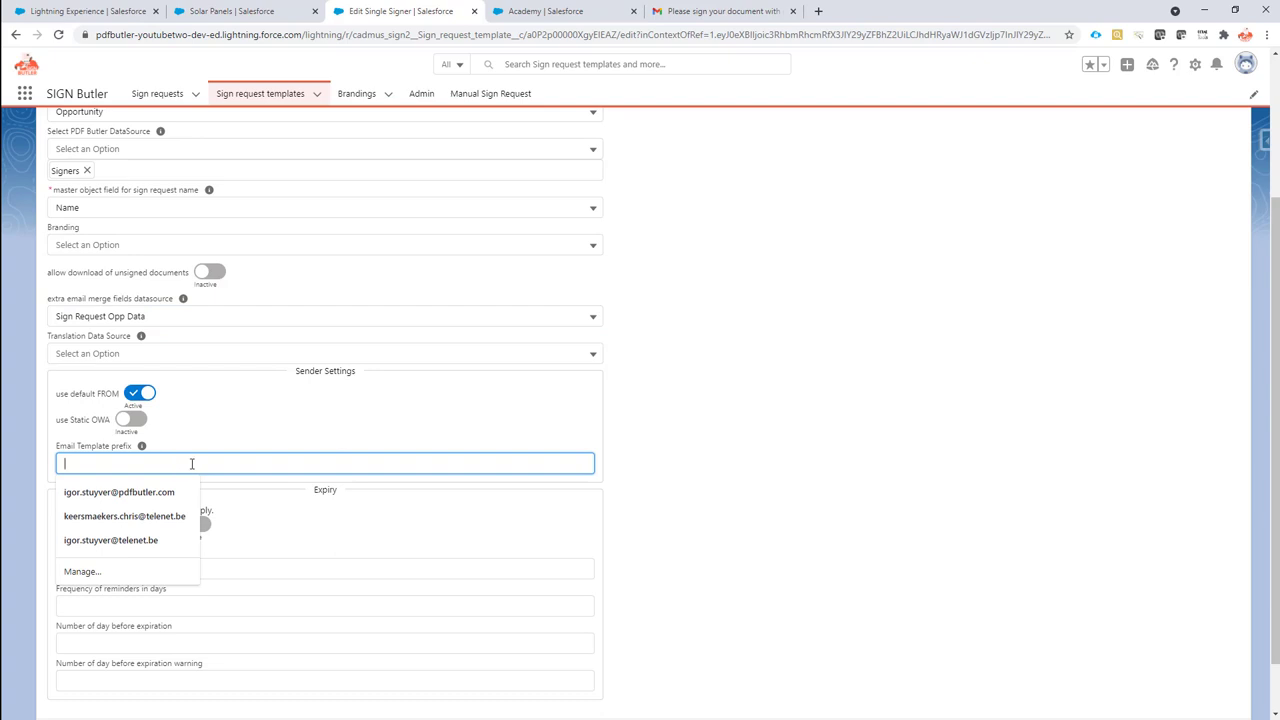
text(academy)
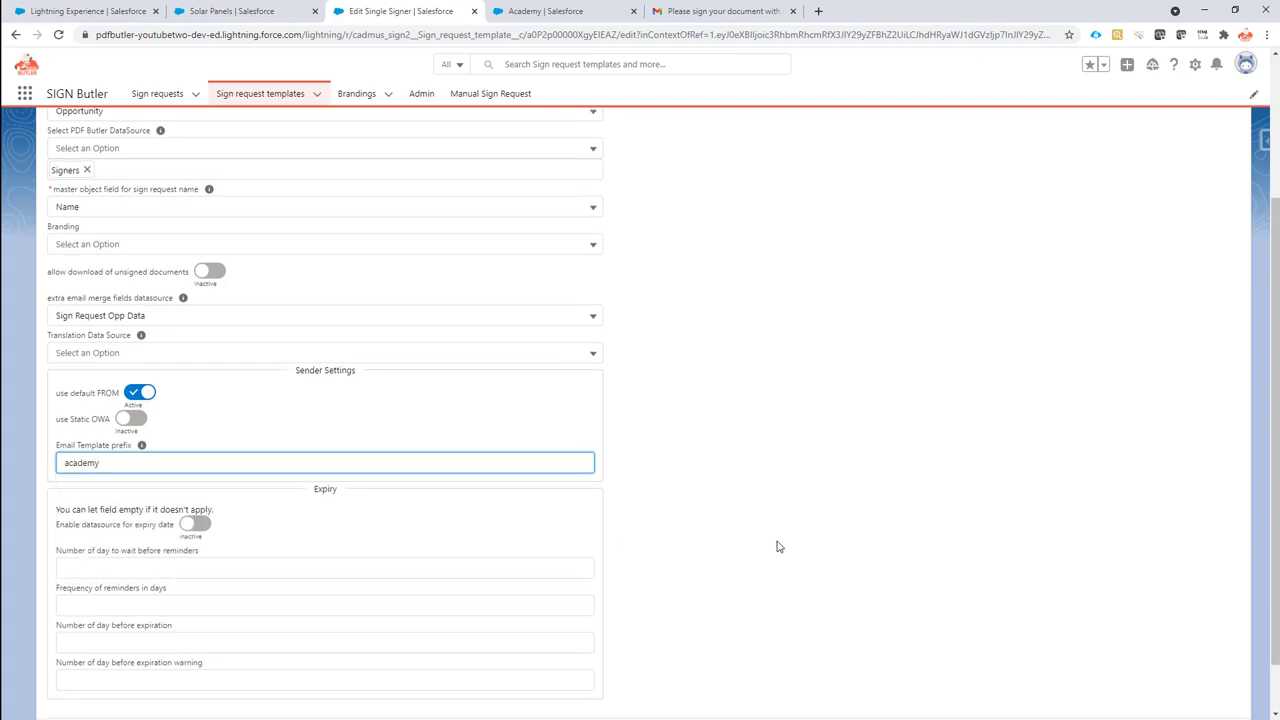
scroll(666, 669, down, 2)
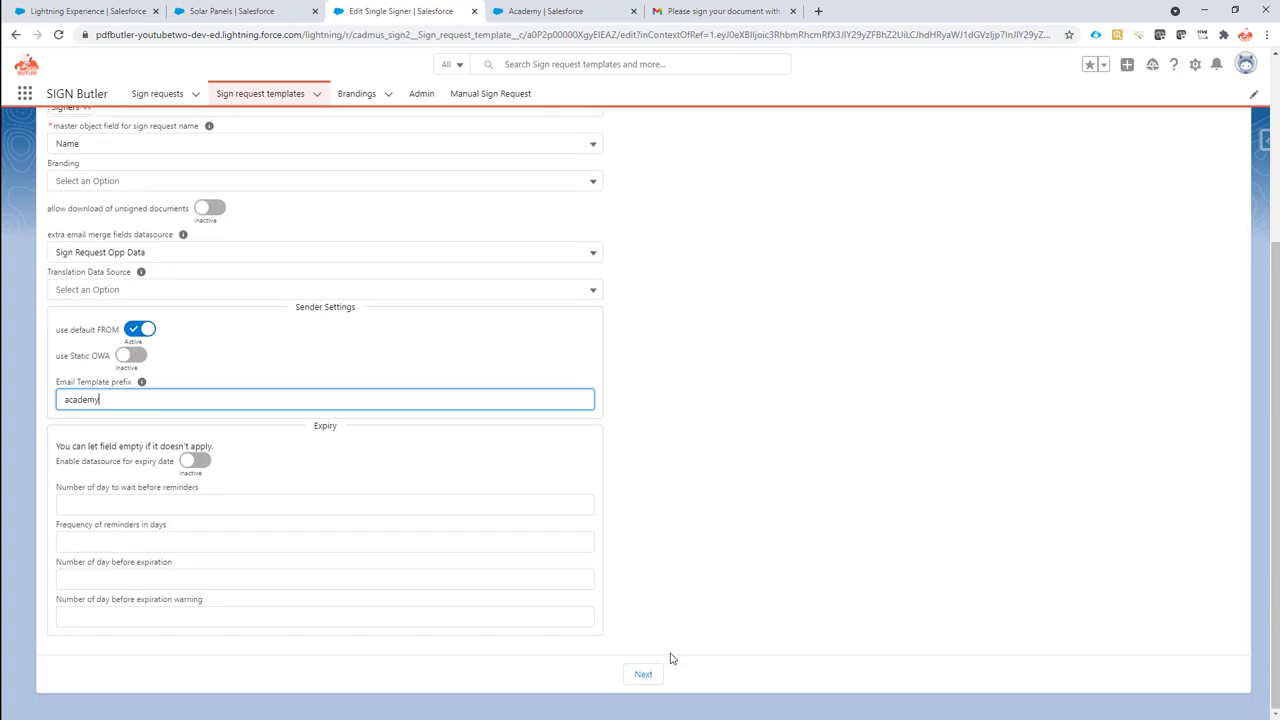
click(657, 678)
click(670, 676)
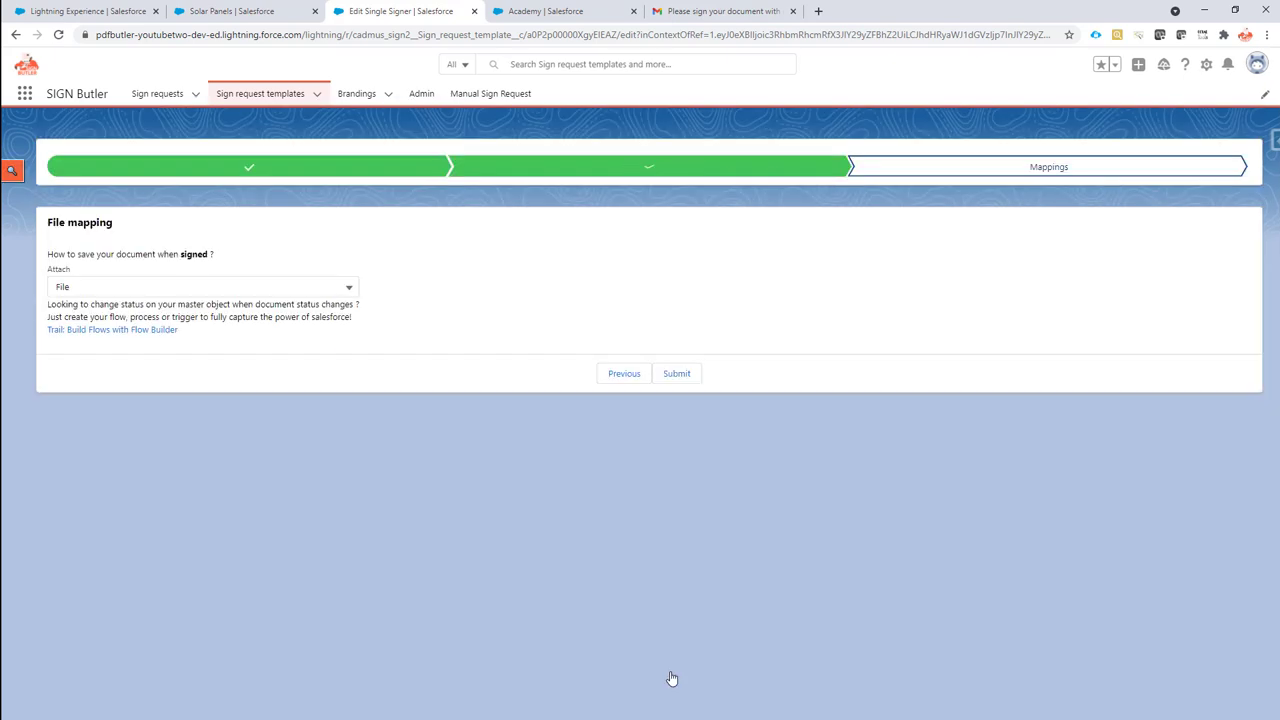
click(665, 375)
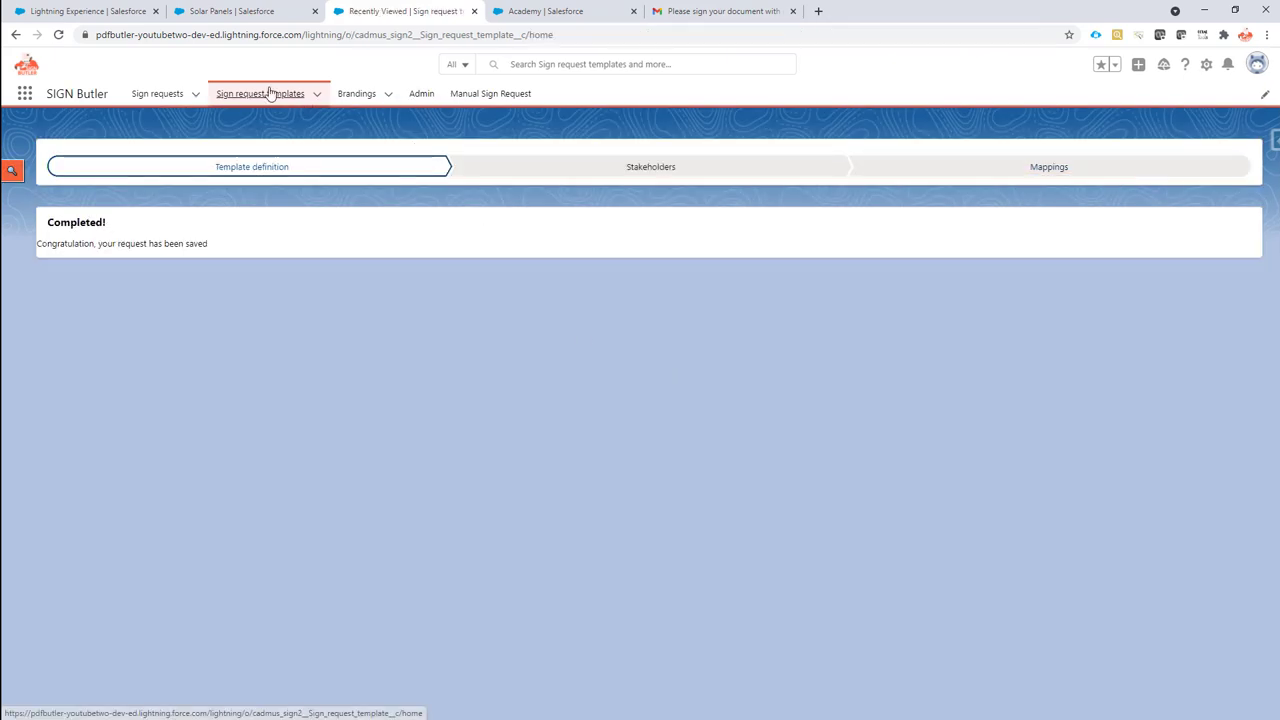
Step: Open the Single Signer template record and check its email template prefix and extra merge fields data source
click(268, 93)
click(101, 216)
scroll(240, 374, down, 2)
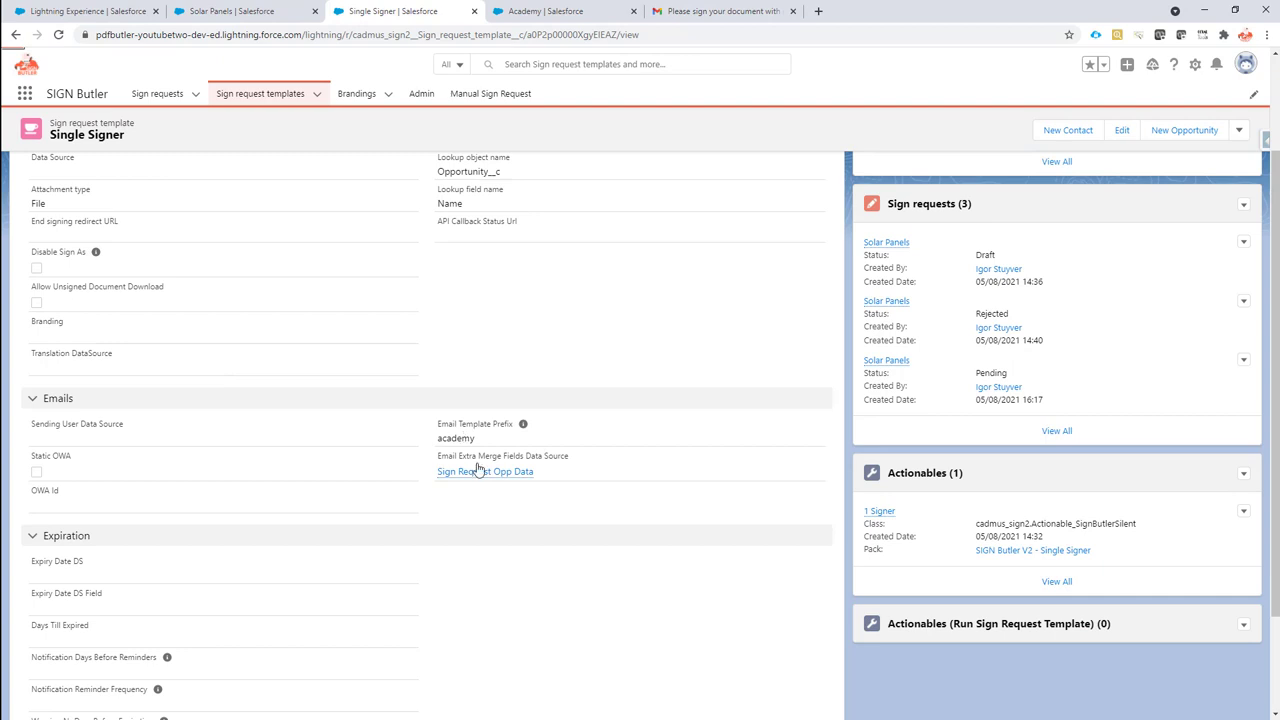
scroll(478, 456, up, 1)
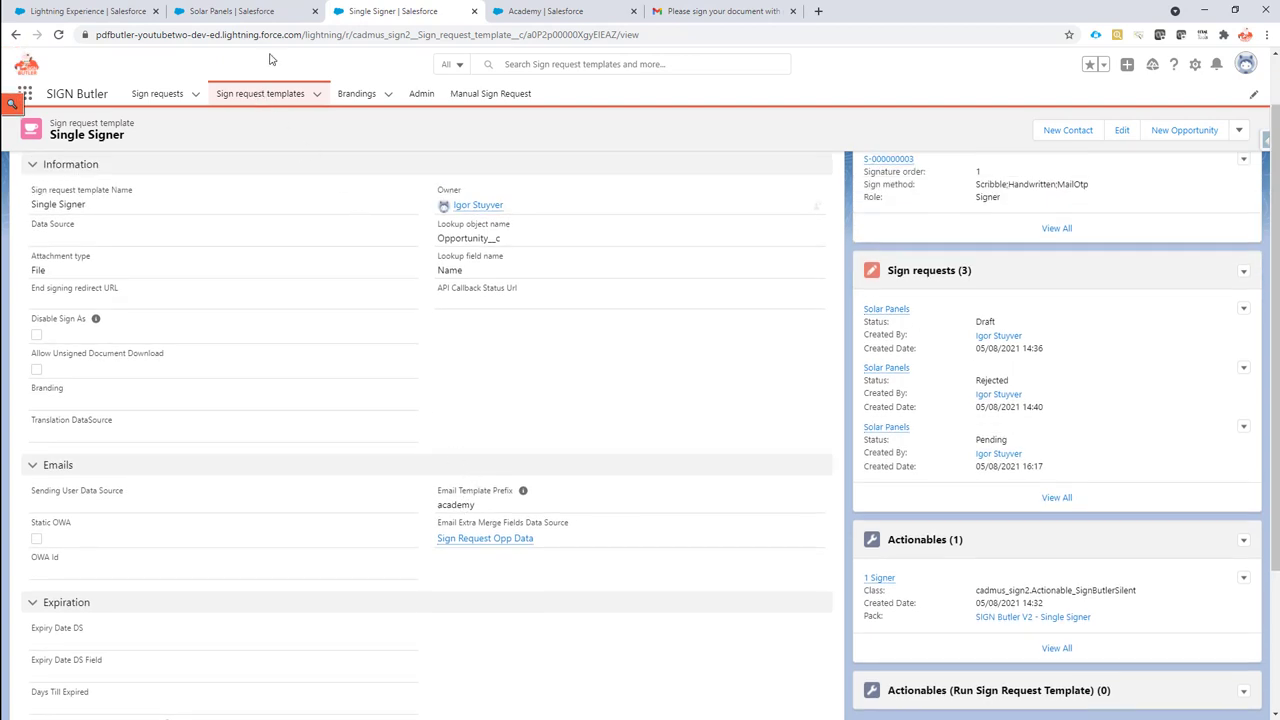
Step: Preview the Quote PDF on the Solar Panels opportunity and send it for signing with SIGN Butler V2 - Single Signer
click(240, 11)
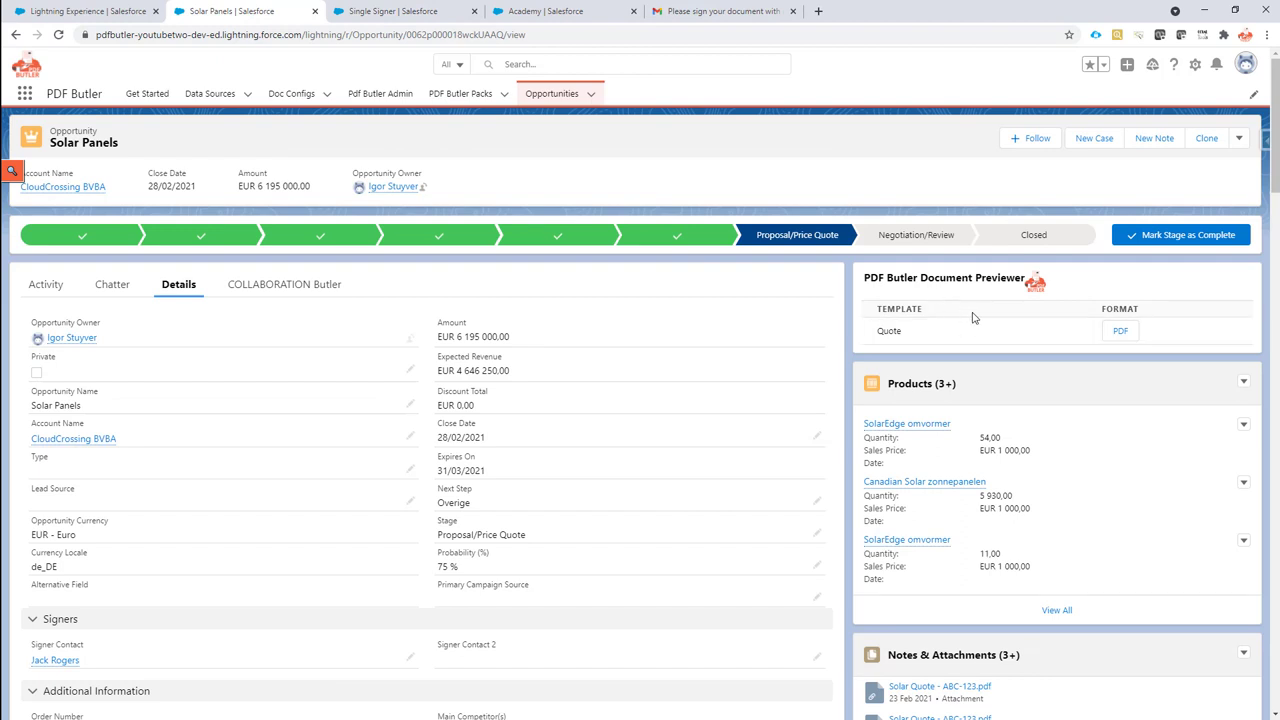
click(1121, 332)
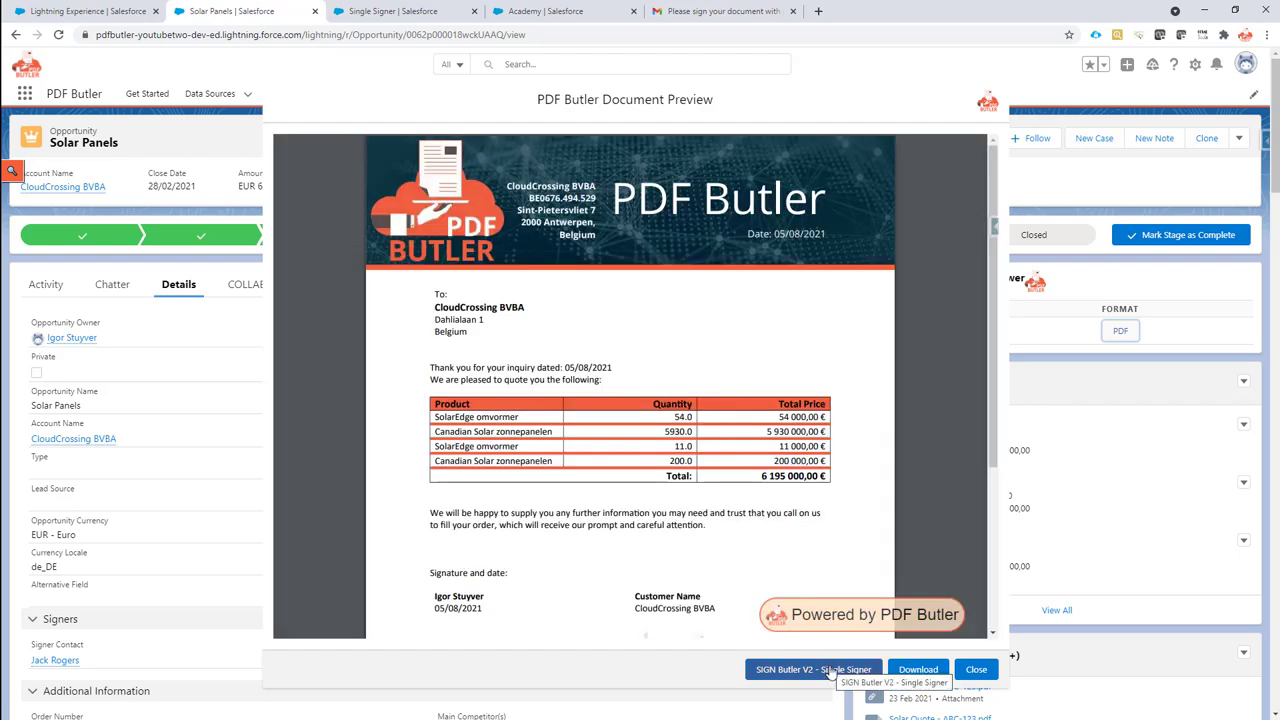
click(833, 670)
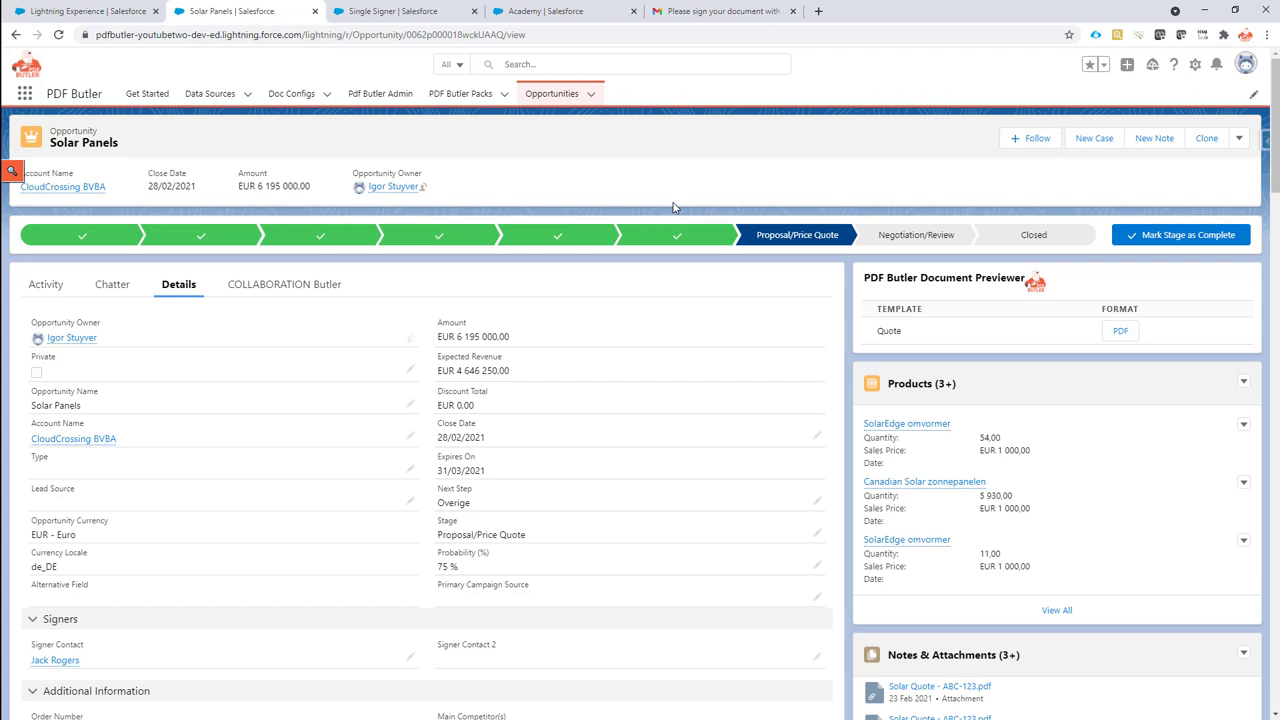
Step: Switch to Gmail, open the Solar Panels signing request email, and check the greeting for the account name
click(695, 16)
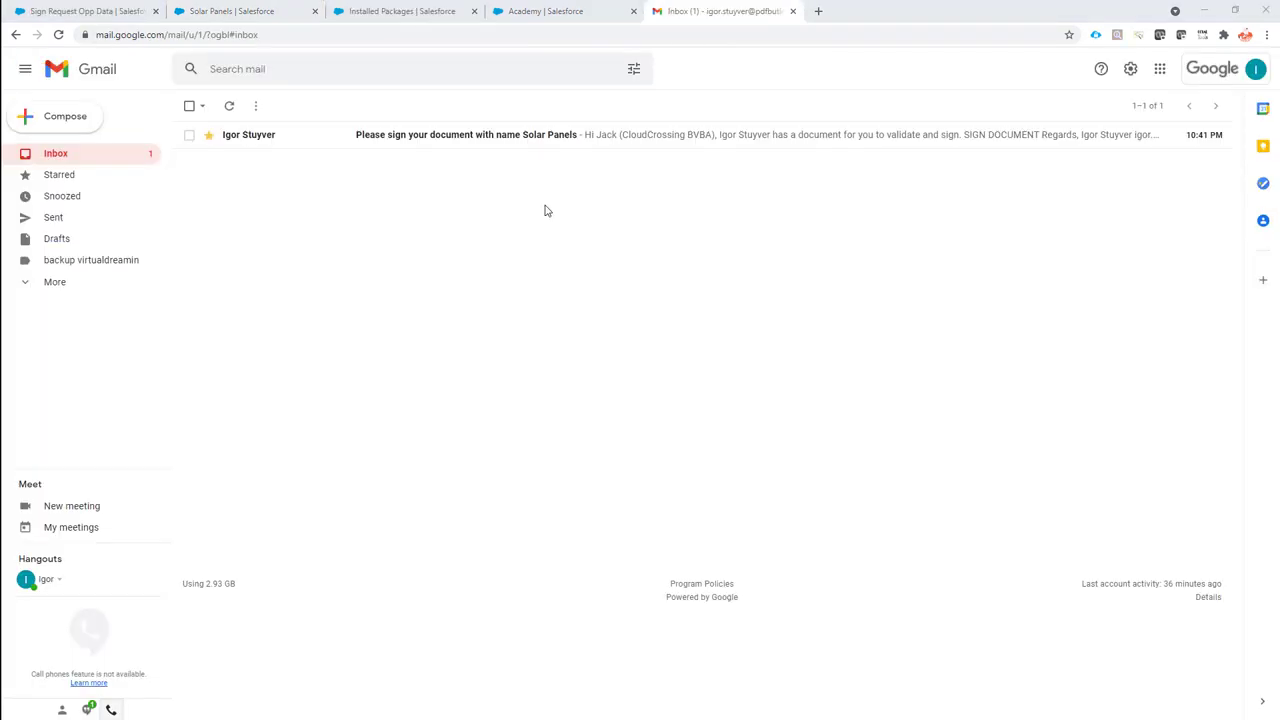
click(462, 140)
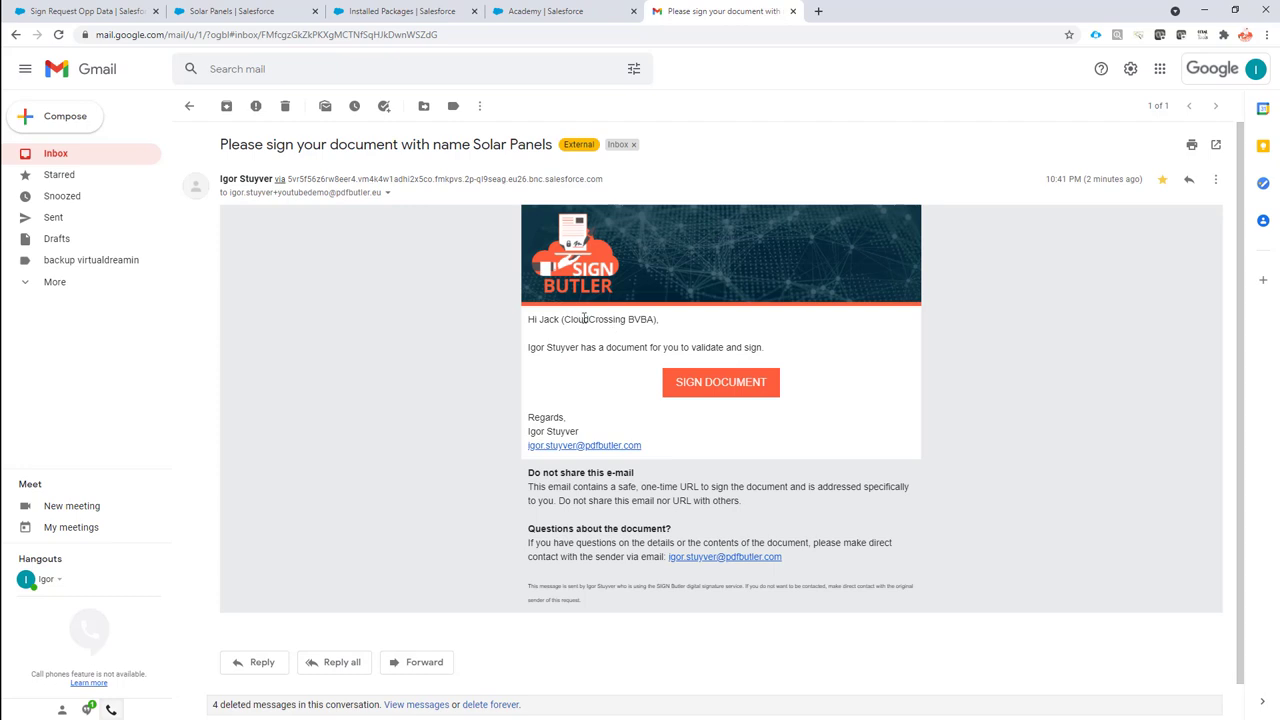
triple_click(586, 319)
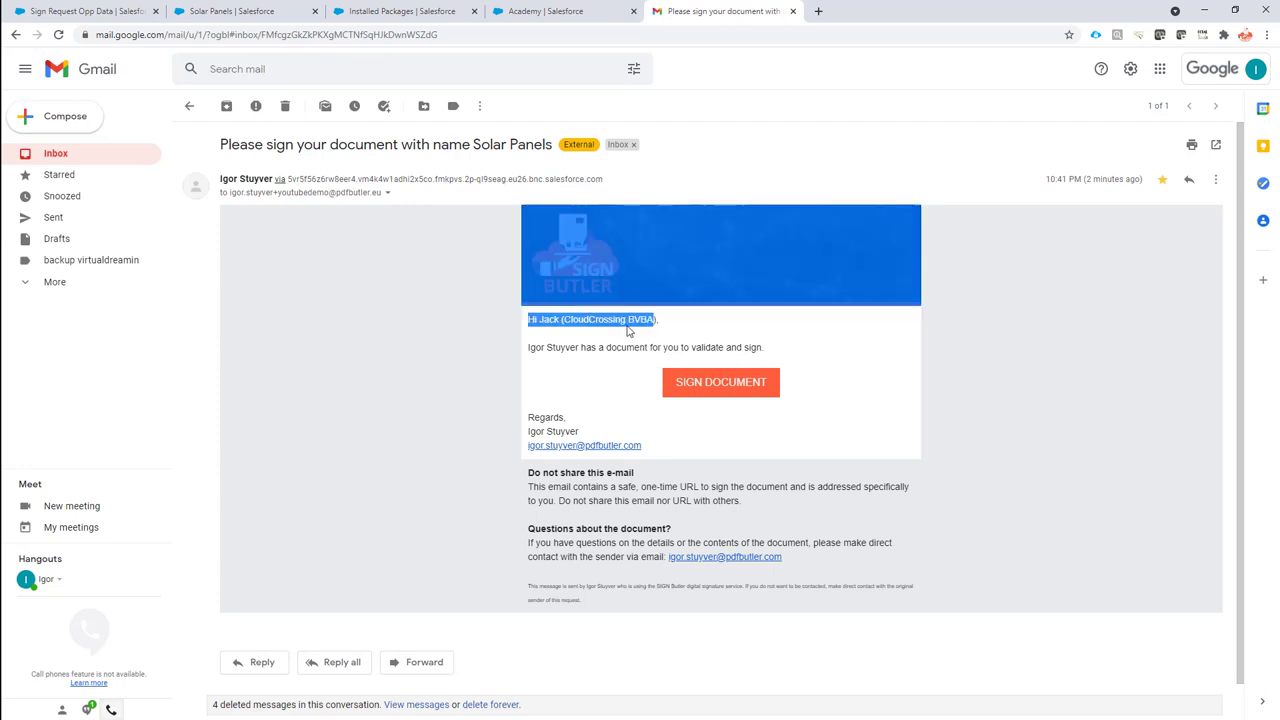
click(588, 316)
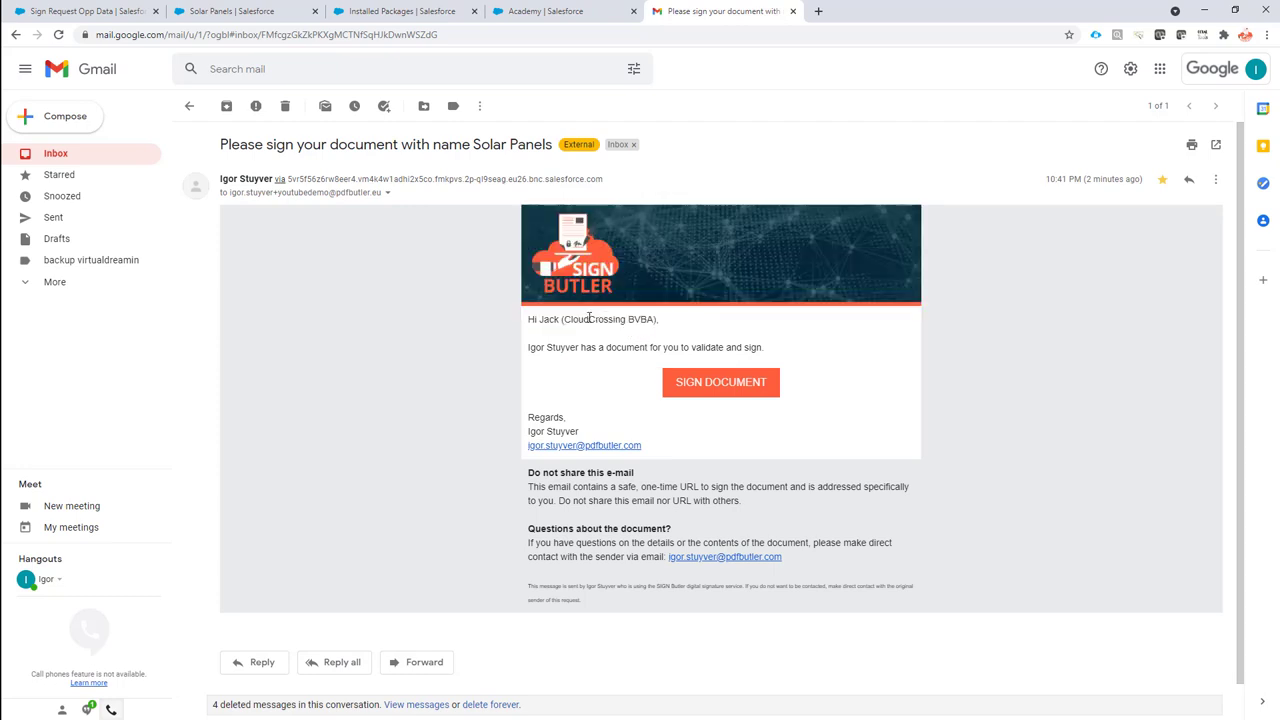